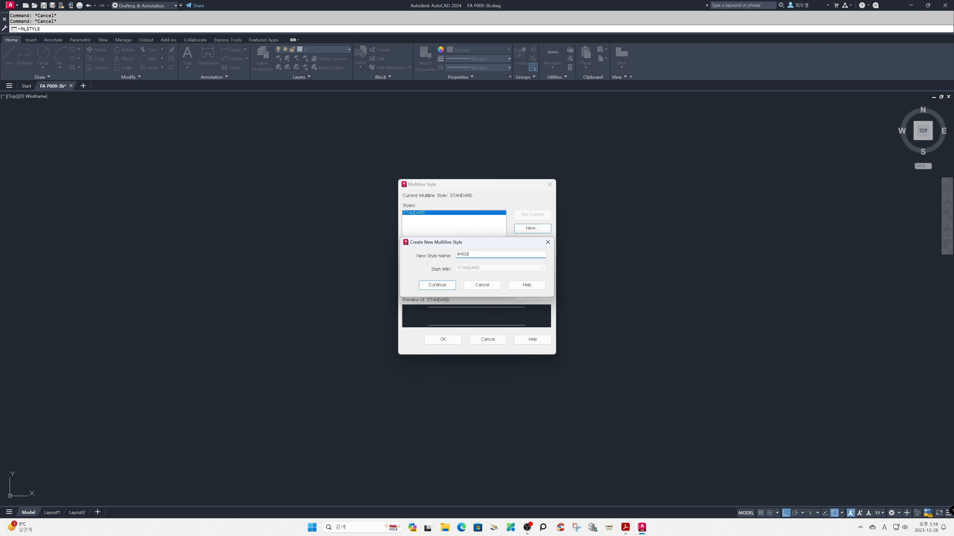
Create the multiline style W400 based on STANDARD and add two extra line elements to it
left_click(438, 286)
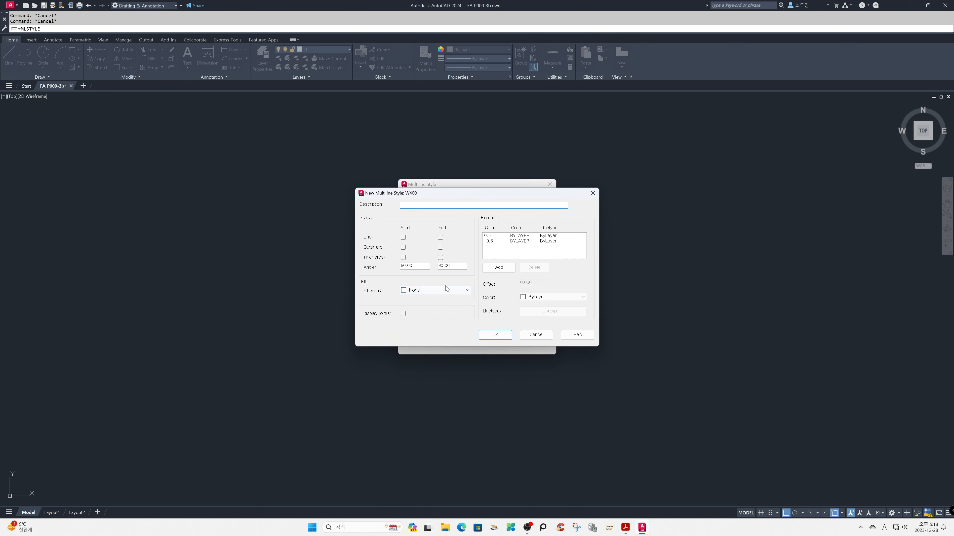
left_click(503, 267)
left_click(503, 267)
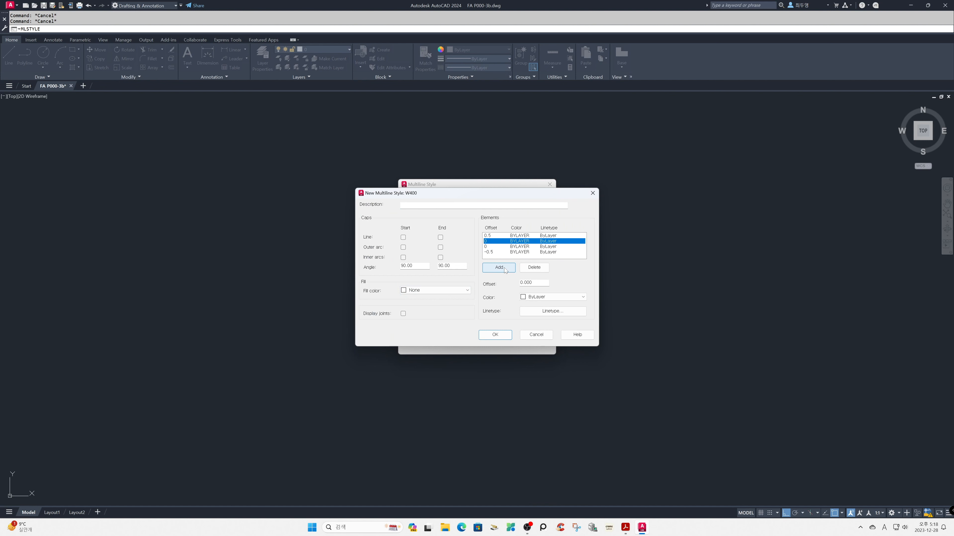
Set the offsets of the first two W400 line elements to 200 and 110
left_click(497, 235)
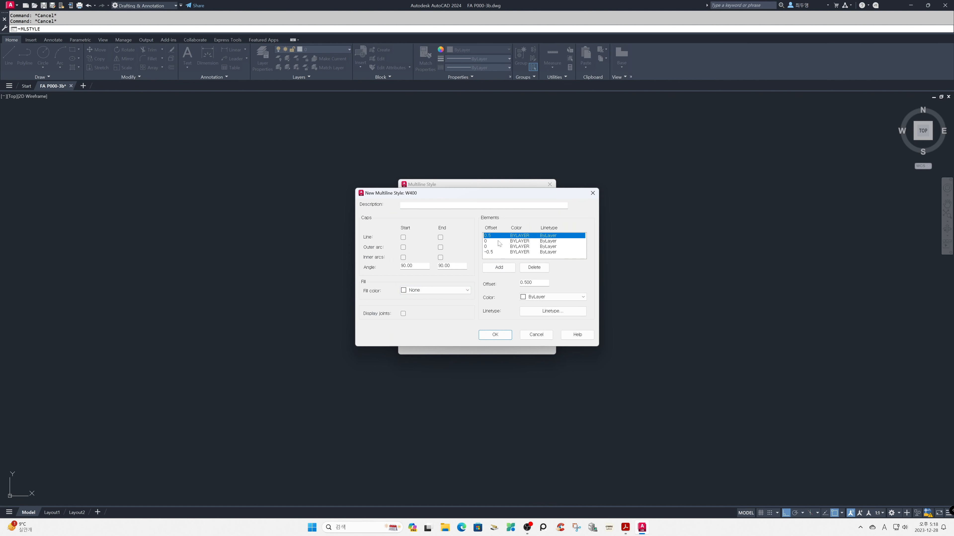
left_click(531, 282)
double_click(532, 282)
type("20")
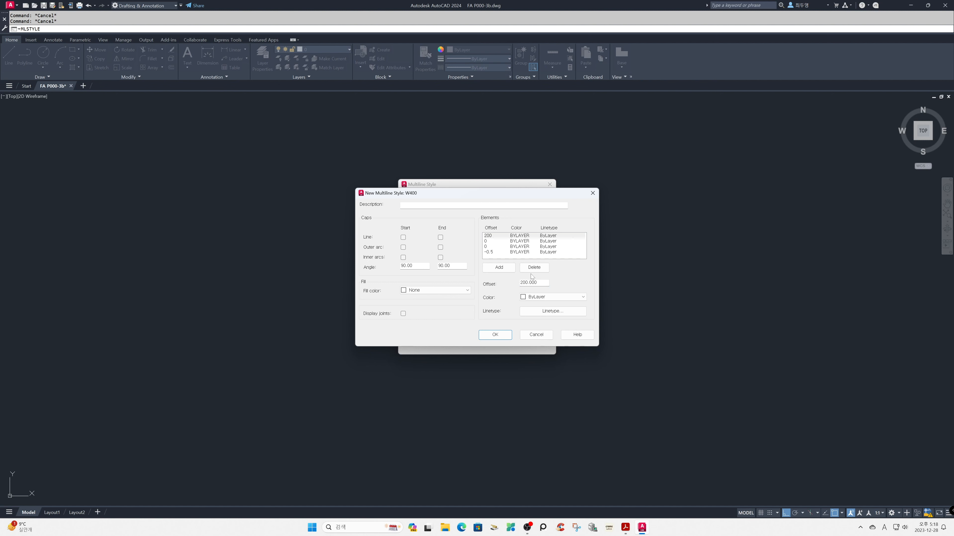
left_click(490, 242)
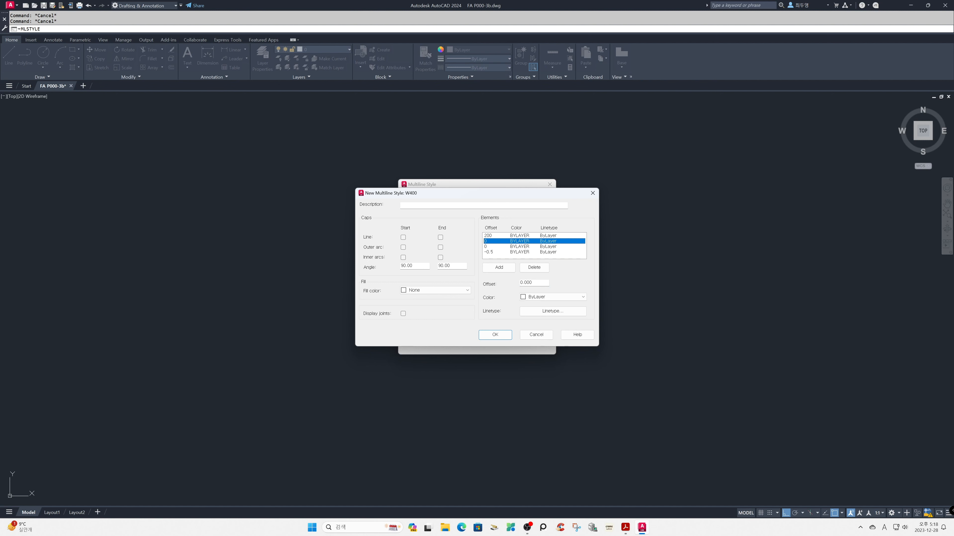
double_click(533, 283)
type("110")
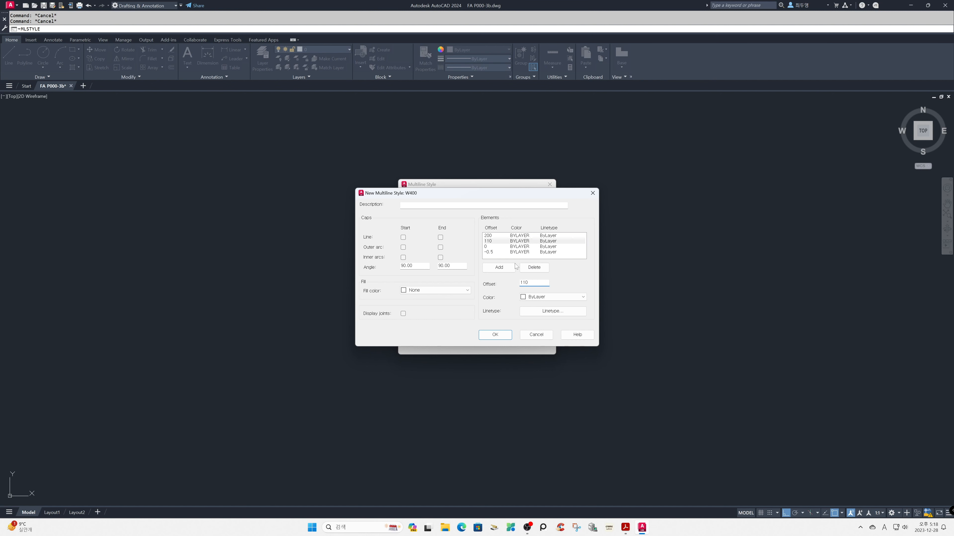
Set the offsets of the remaining two W400 line elements to -10 and -200 and accept the style
left_click(489, 246)
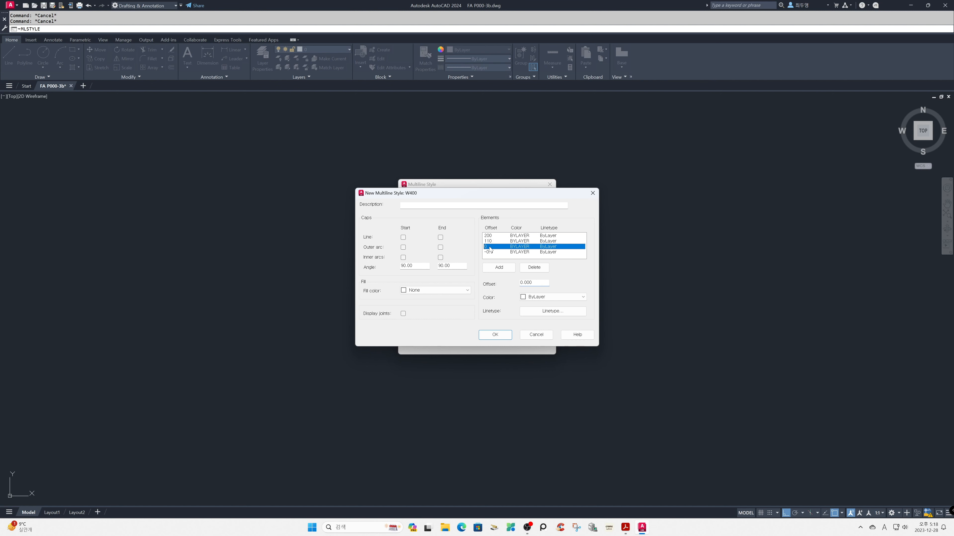
double_click(533, 282)
type("-")
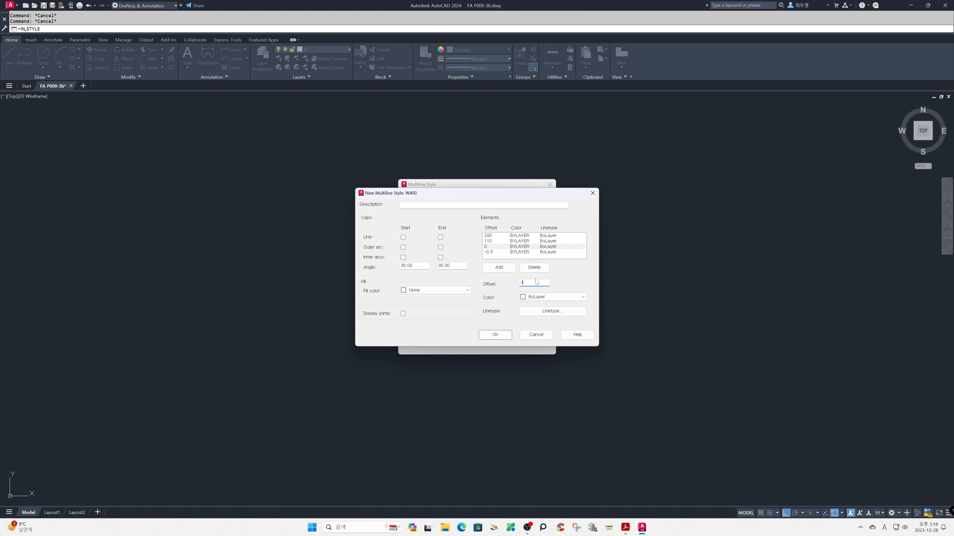
type("10")
key("Tab")
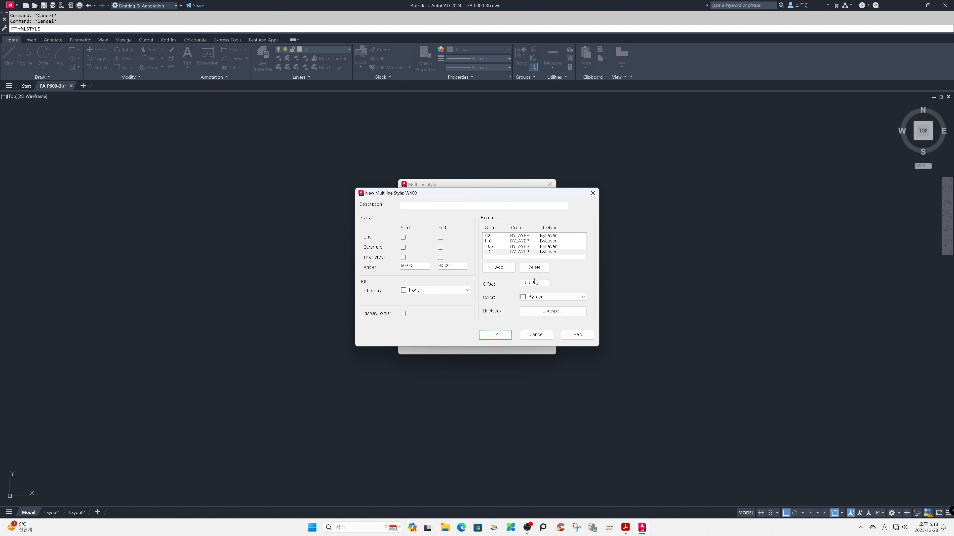
left_click(492, 247)
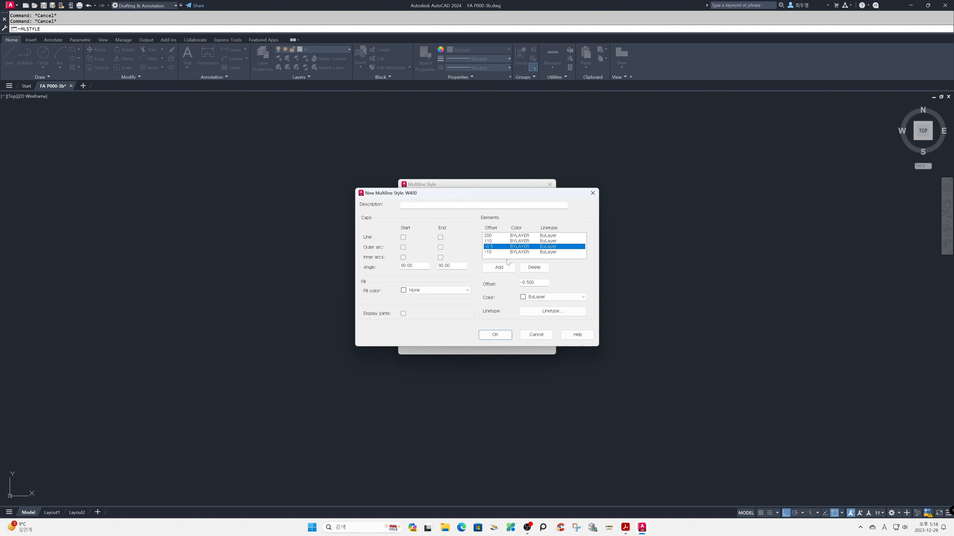
double_click(528, 283)
type("2")
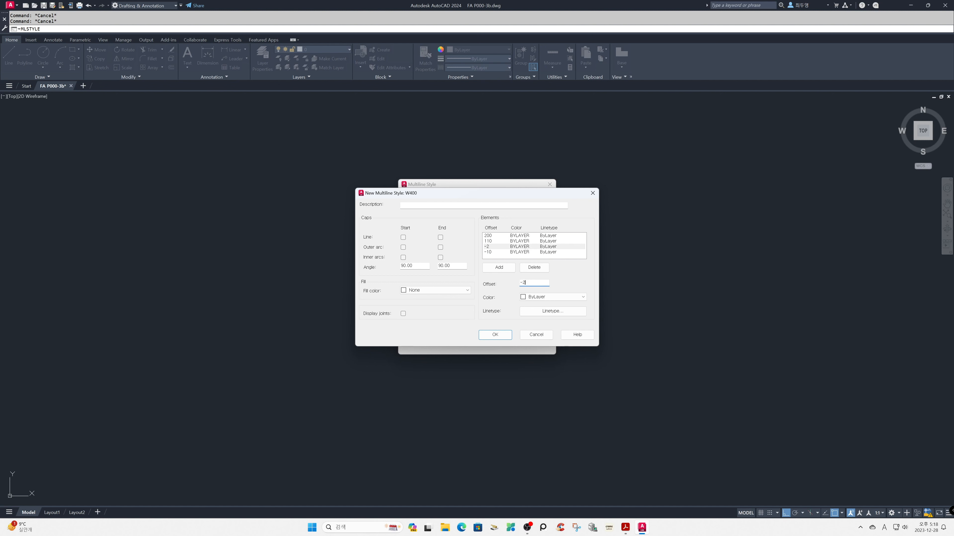
key("Return")
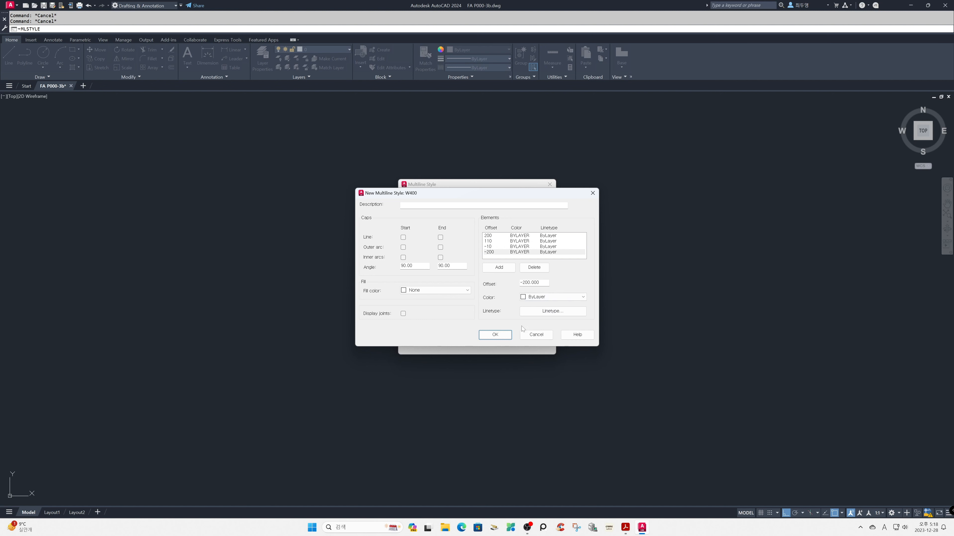
left_click(495, 335)
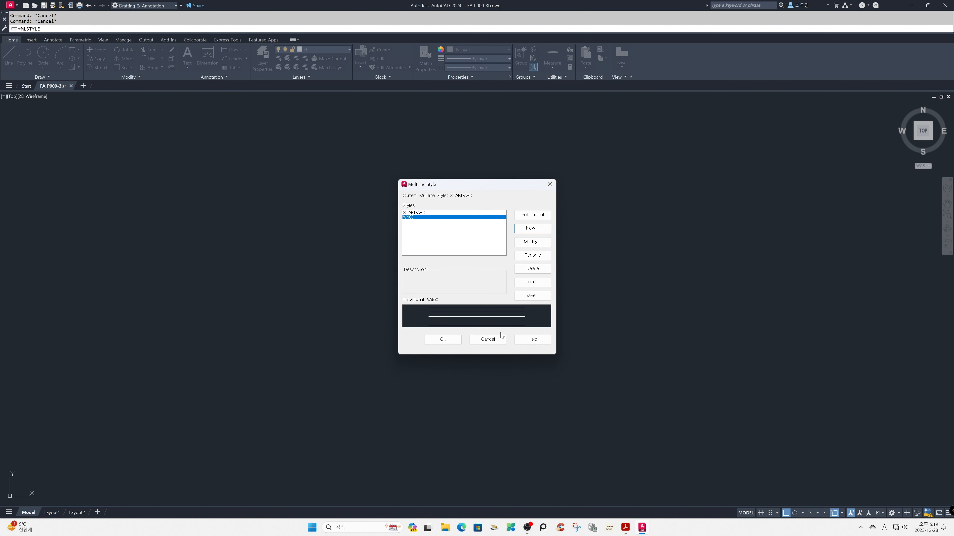
Save the W400 multiline style to a file named W400 in the support folder and close the style manager
left_click(533, 296)
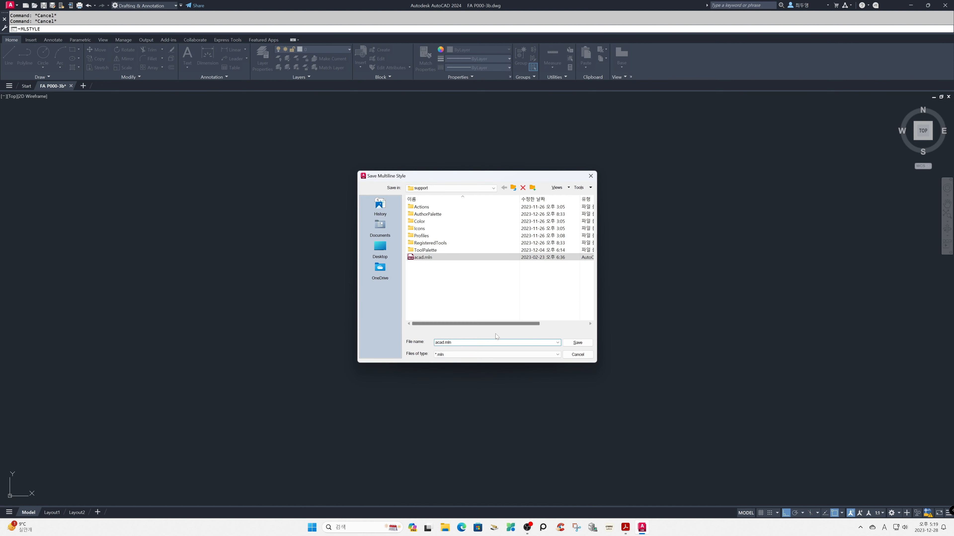
double_click(443, 342)
type("W400")
left_click(575, 342)
left_click(456, 343)
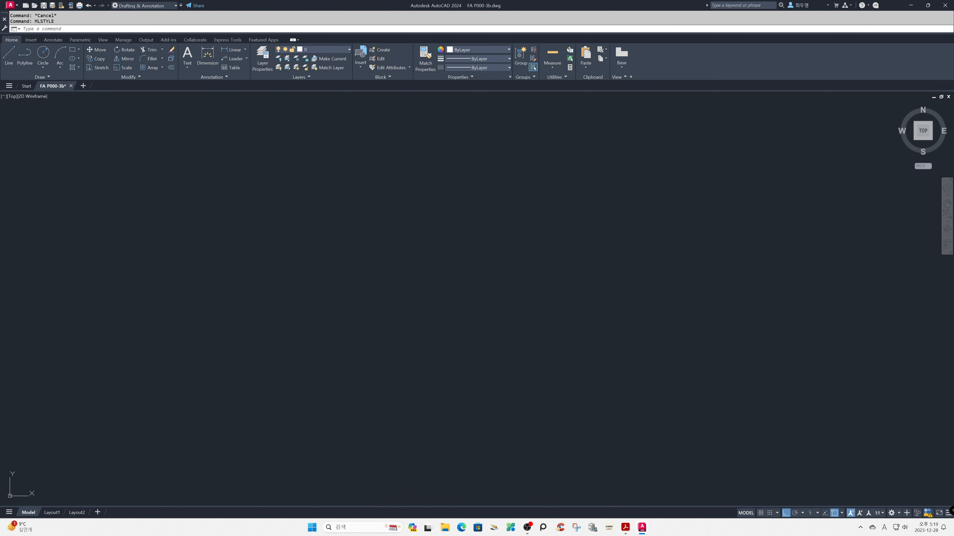
Reopen the multiline style manager and create a new style named W190 based on STANDARD
key("Return")
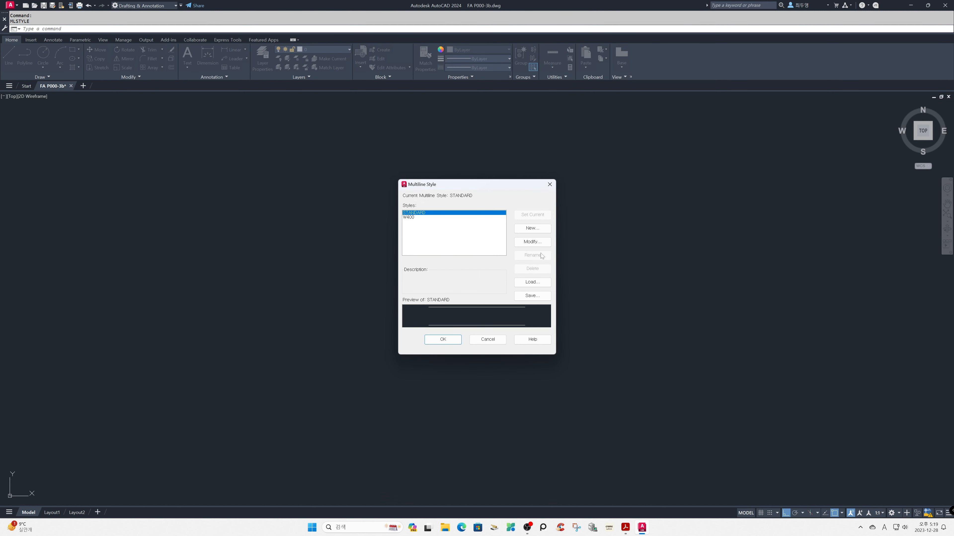
left_click(544, 230)
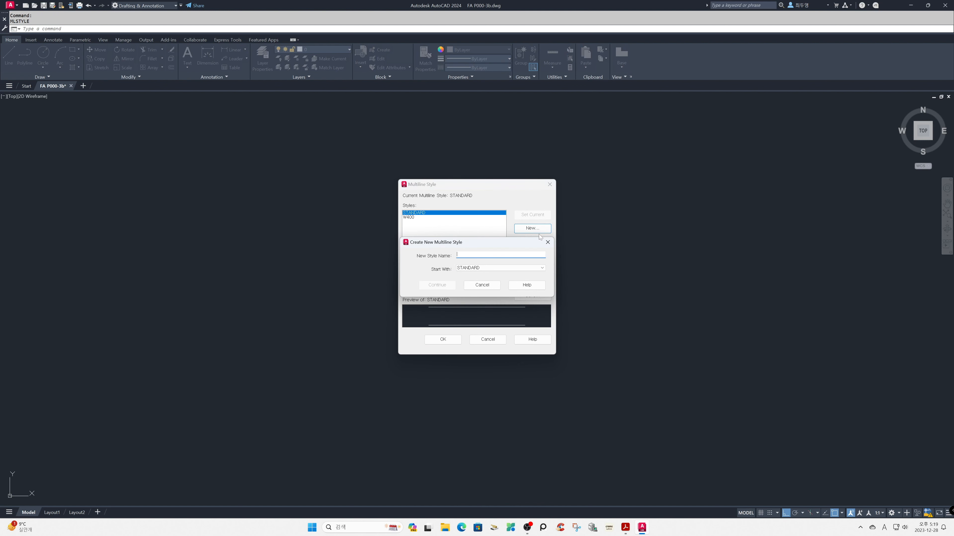
type("W190")
left_click(455, 287)
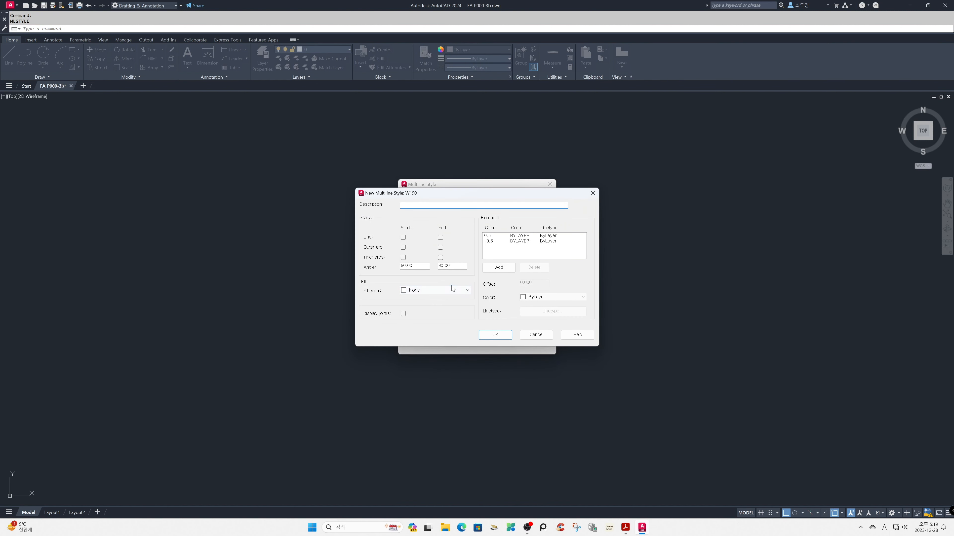
Set the first W190 element's offset to 95, change the second element's offset, and accept the style
left_click(500, 236)
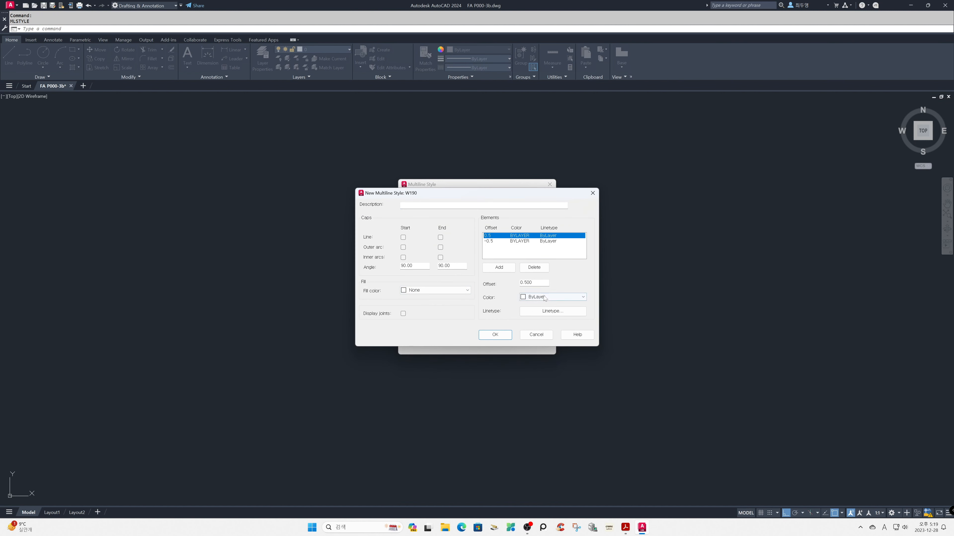
double_click(526, 283)
type("95")
key("Tab")
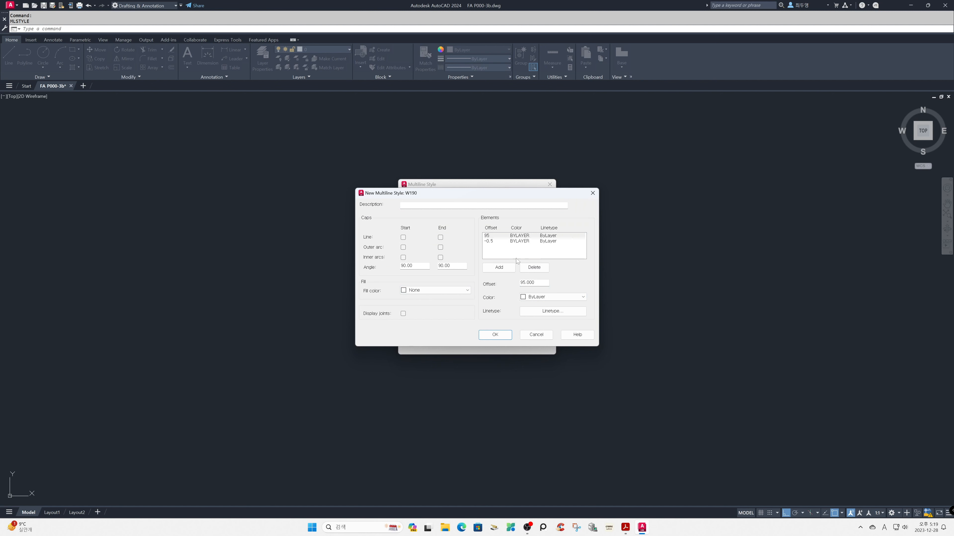
left_click(507, 243)
double_click(527, 282)
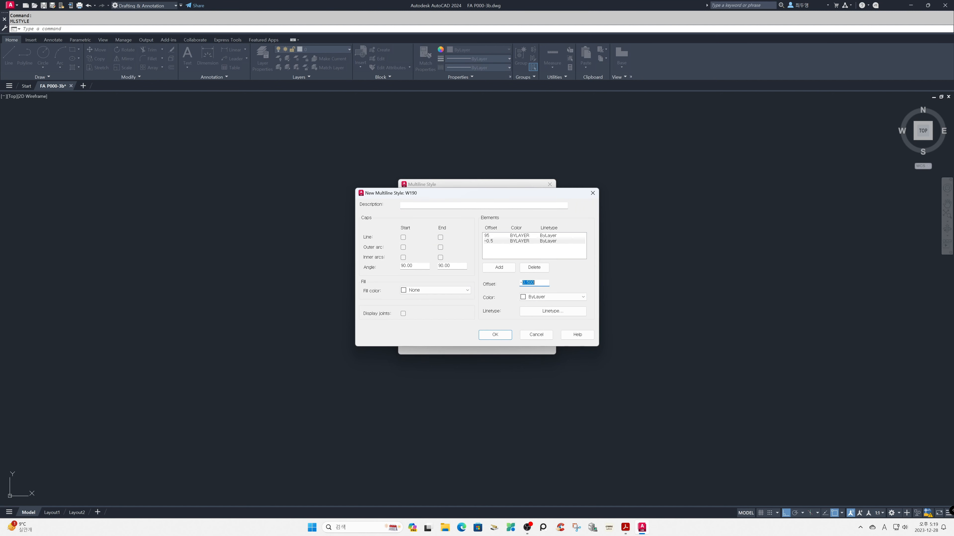
type("0")
key("Tab")
left_click(507, 336)
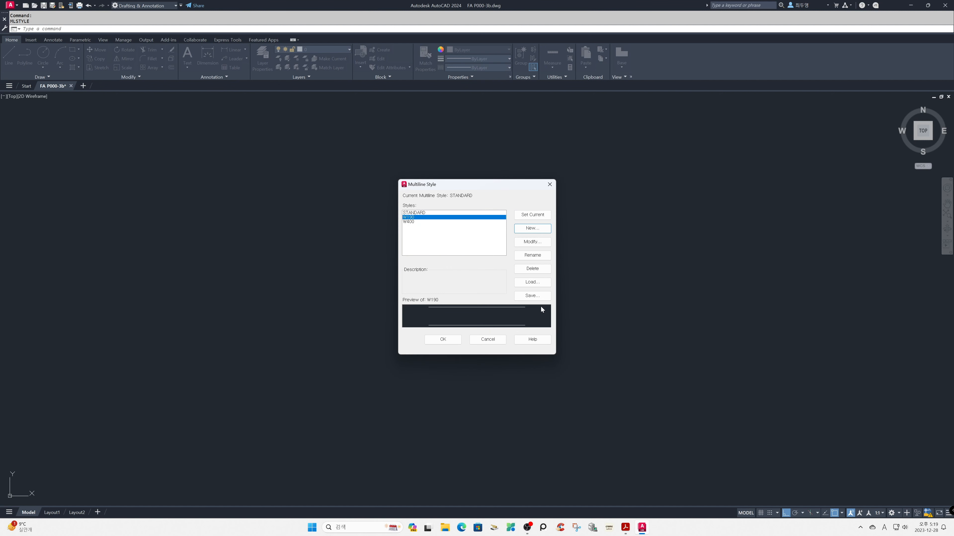
Save the W190 multiline style to a file named W190 in the support folder and close the style manager
left_click(533, 295)
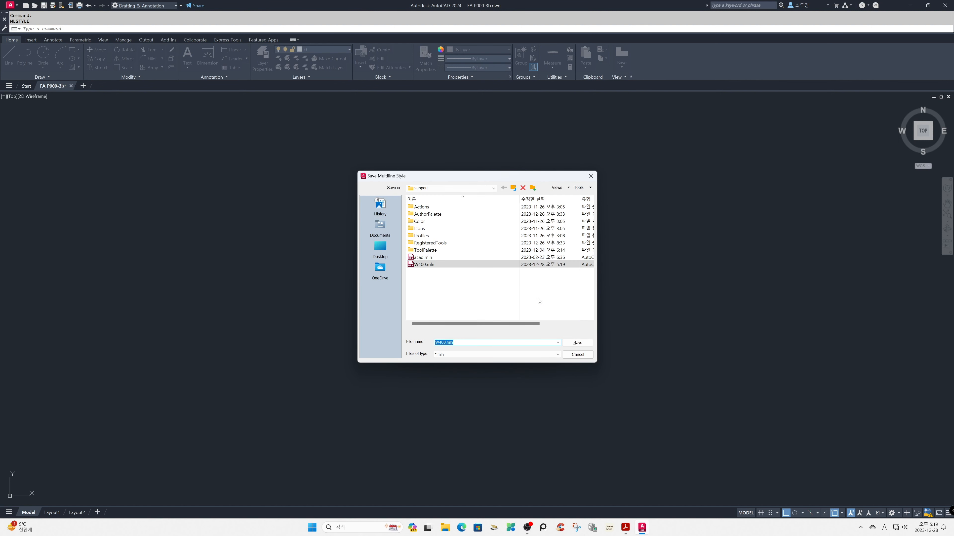
type("W")
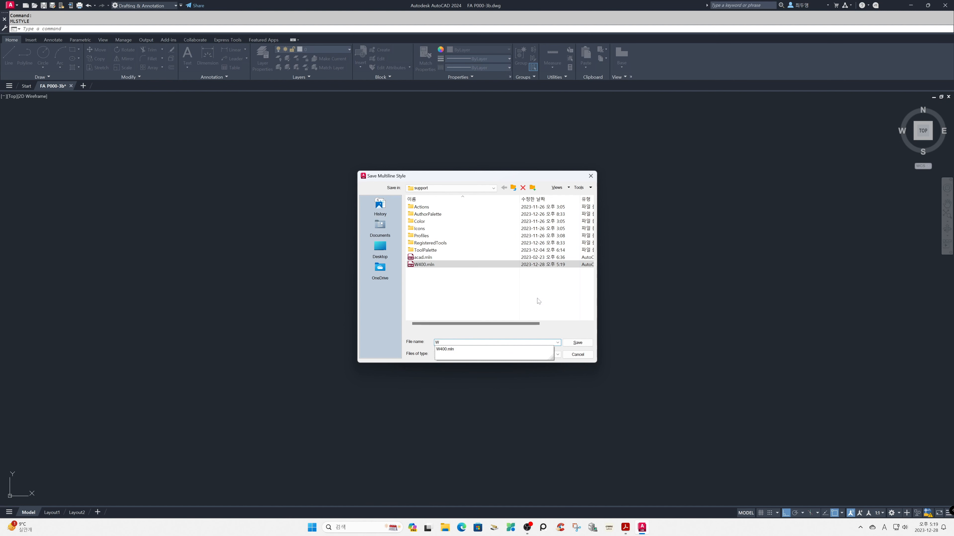
type("190")
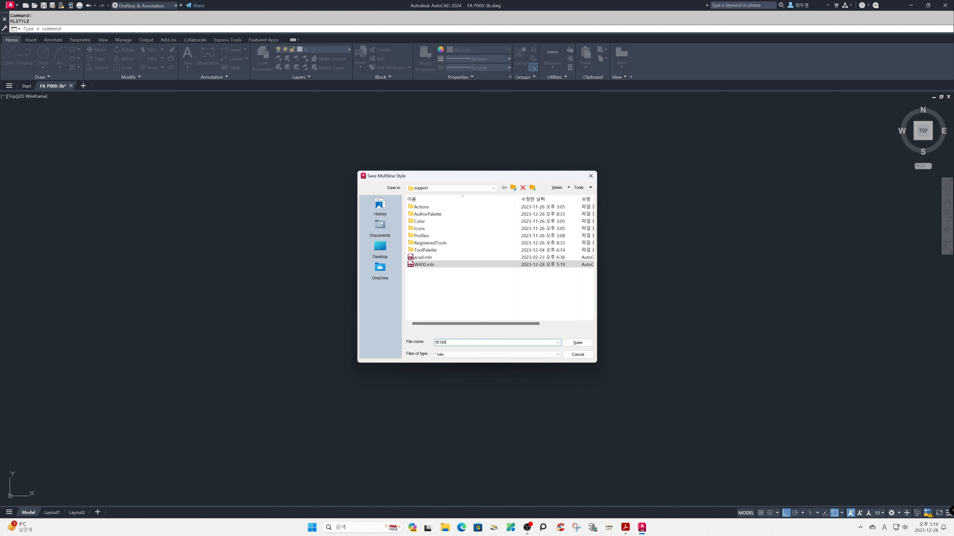
left_click(577, 343)
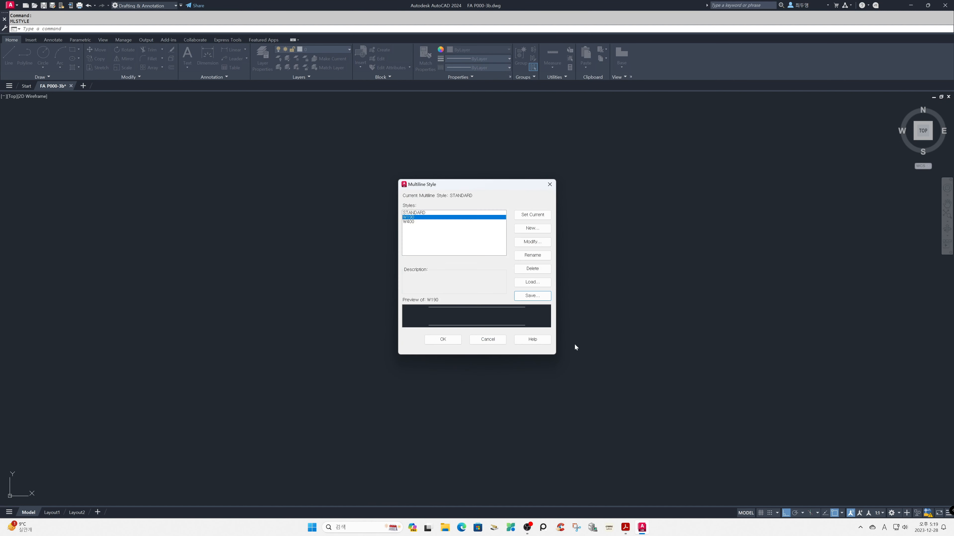
left_click(455, 341)
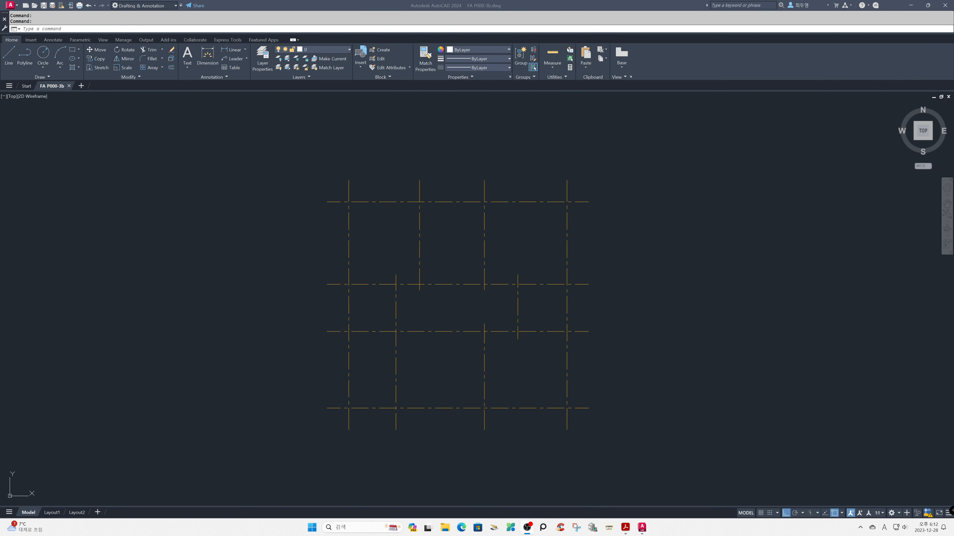
Run MLSTYLE in the grid drawing and load the W190 multiline style from W190.mln
type("ml")
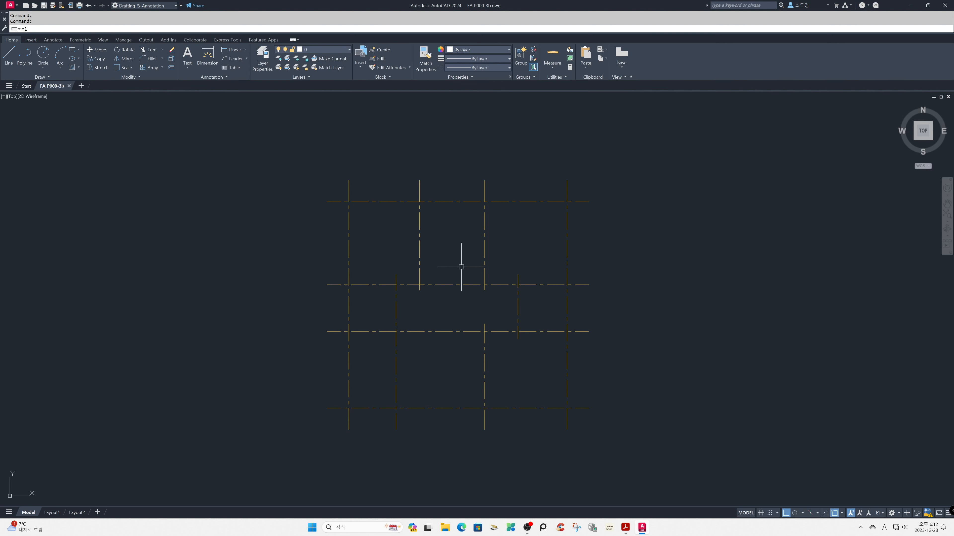
type("style")
key("Return")
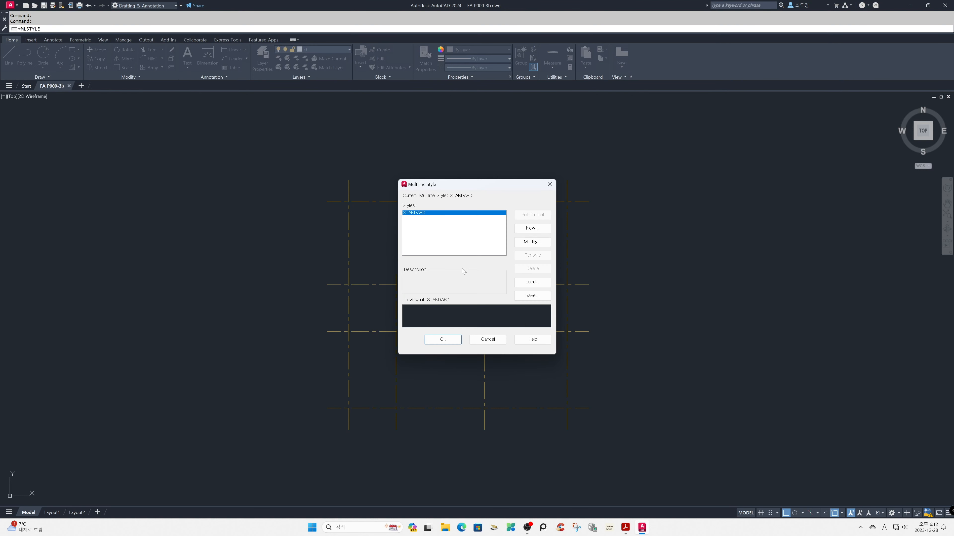
left_click(531, 282)
left_click(435, 245)
left_click(427, 265)
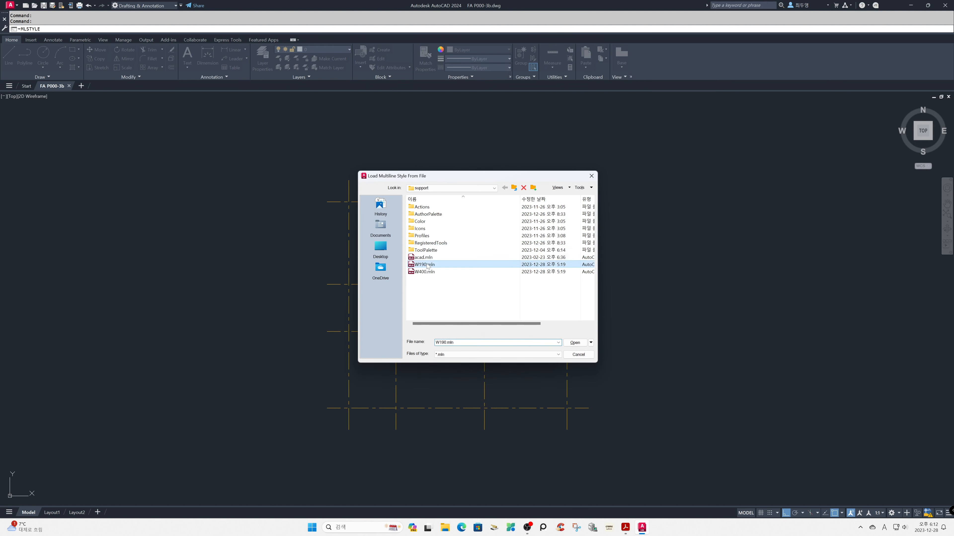
left_click(574, 344)
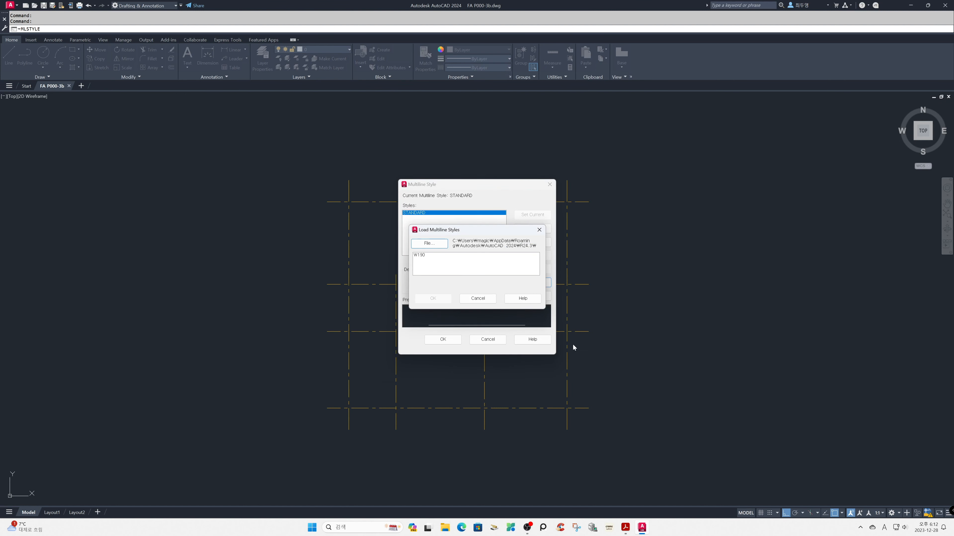
left_click(423, 255)
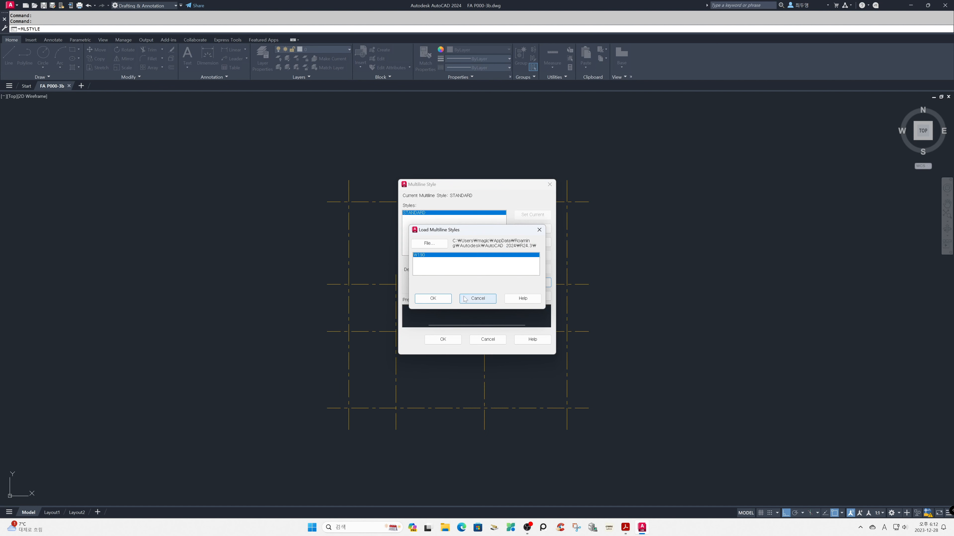
left_click(445, 300)
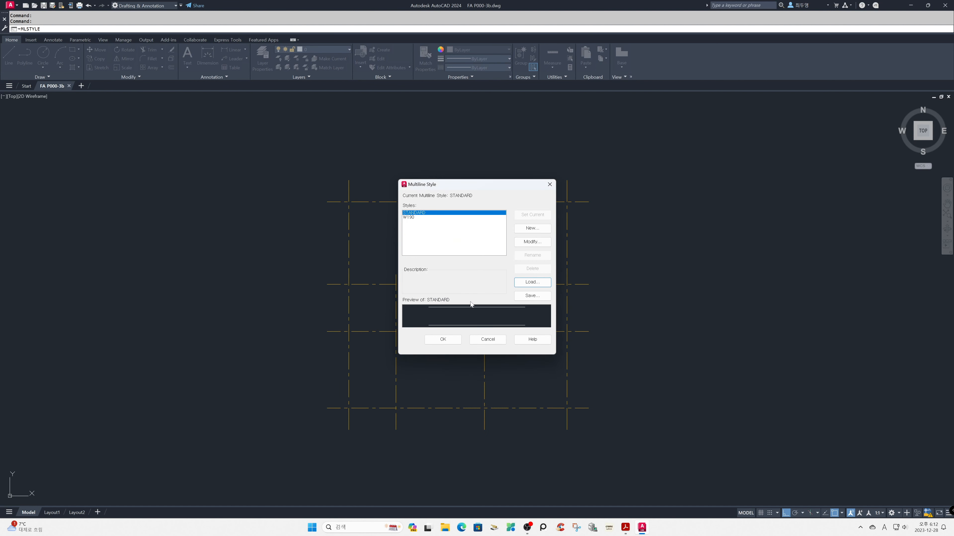
Load the W400 multiline style from W400.mln and close the style manager
left_click(531, 283)
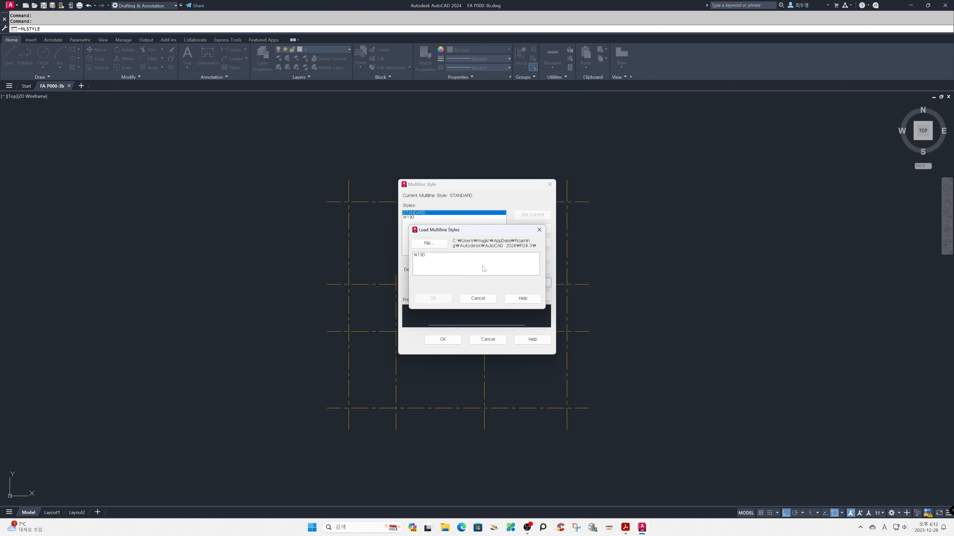
left_click(438, 247)
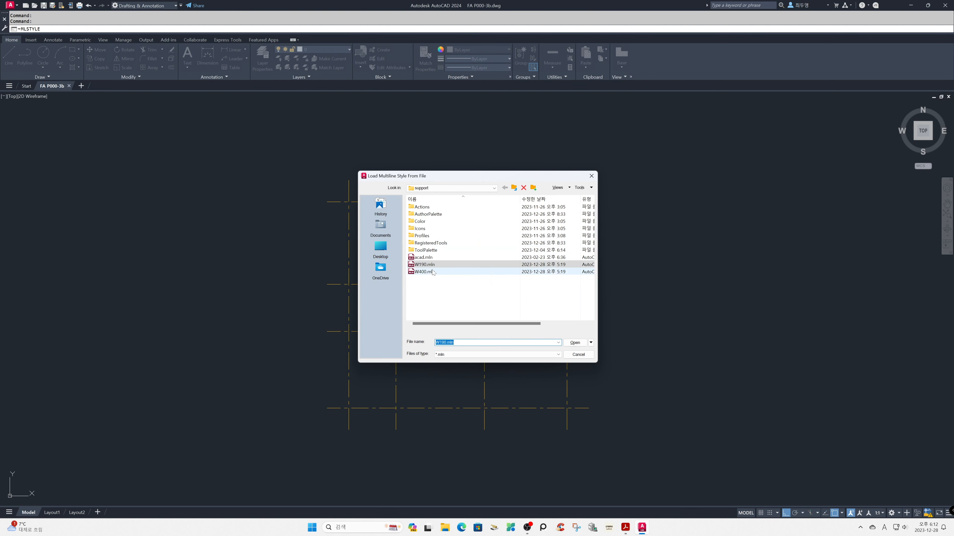
left_click(431, 273)
left_click(575, 343)
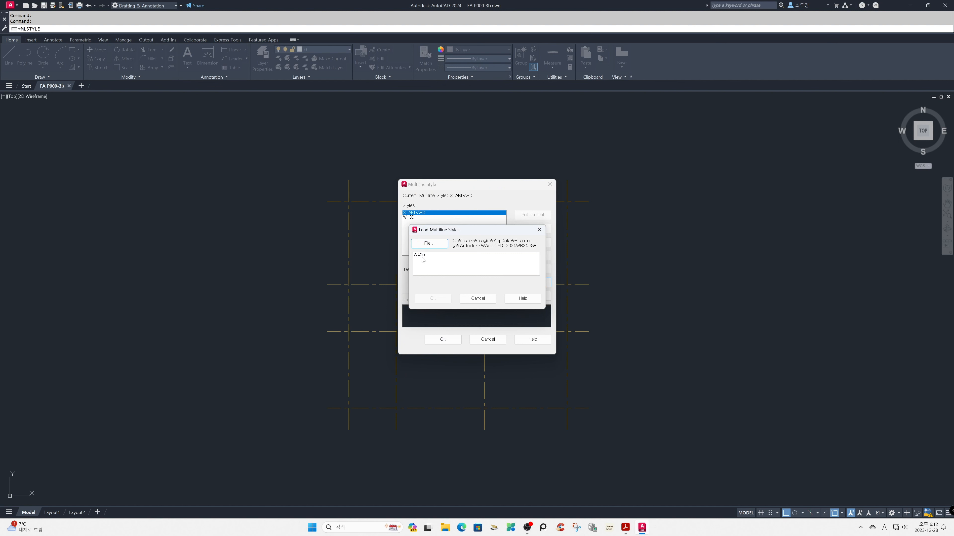
left_click(421, 257)
left_click(433, 299)
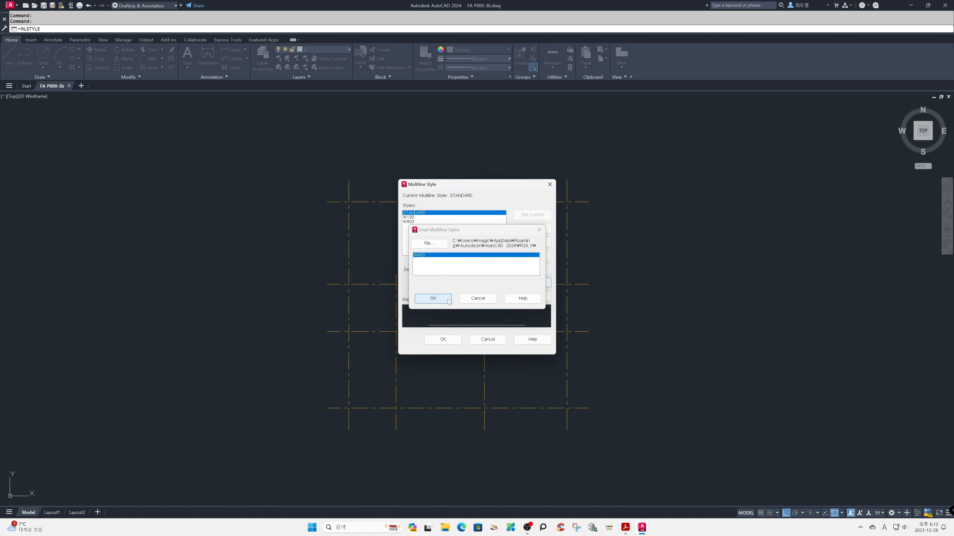
left_click(442, 338)
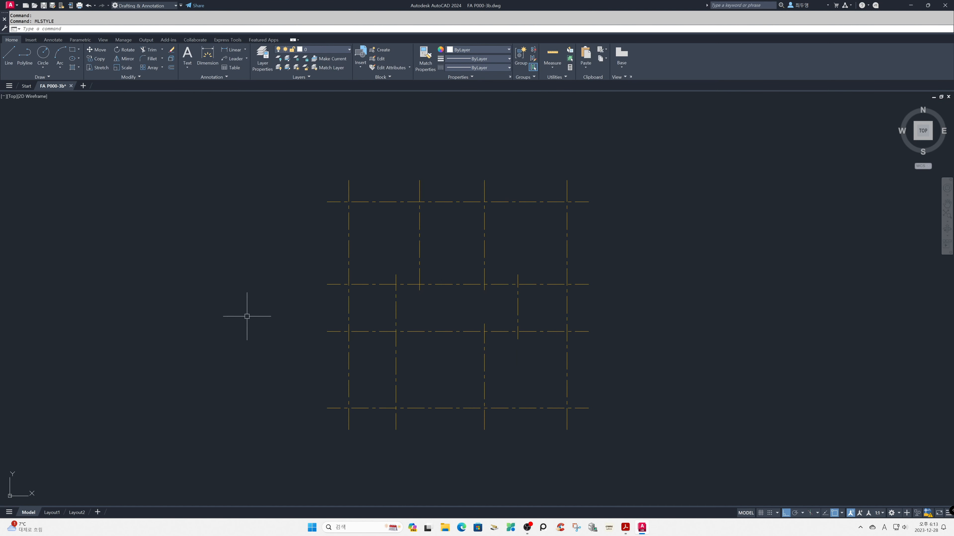
Start a multiline with the sec layer current, list the loaded multiline styles, and choose style W400
type("ML")
key("Return")
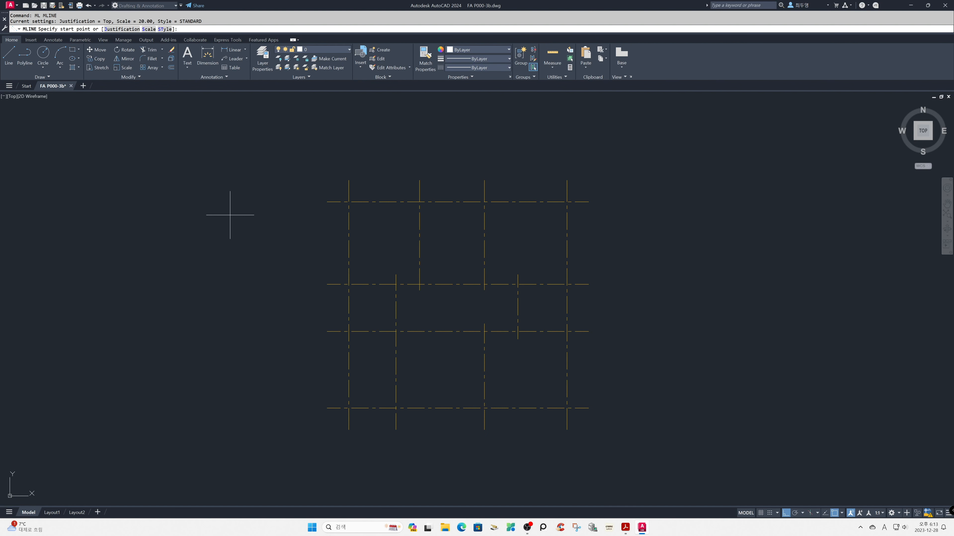
left_click(327, 49)
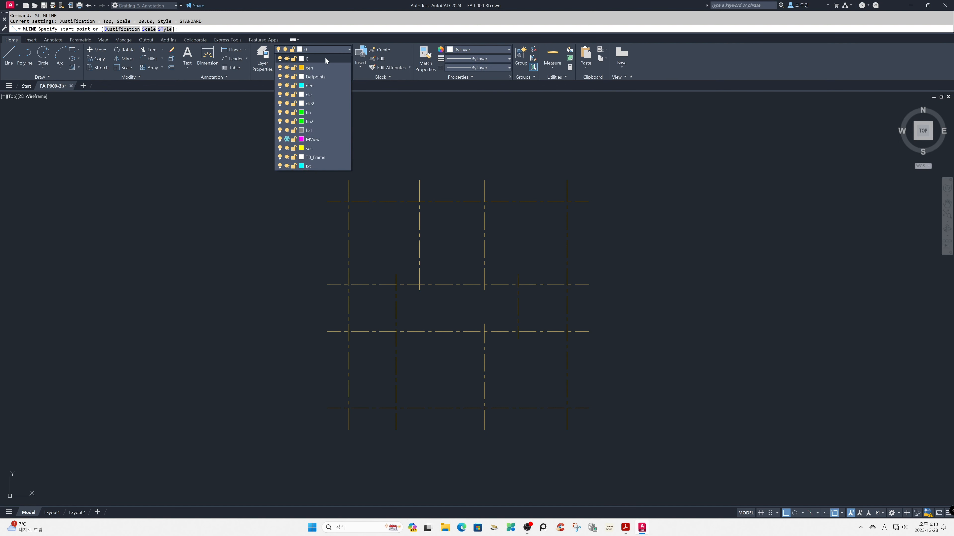
left_click(321, 149)
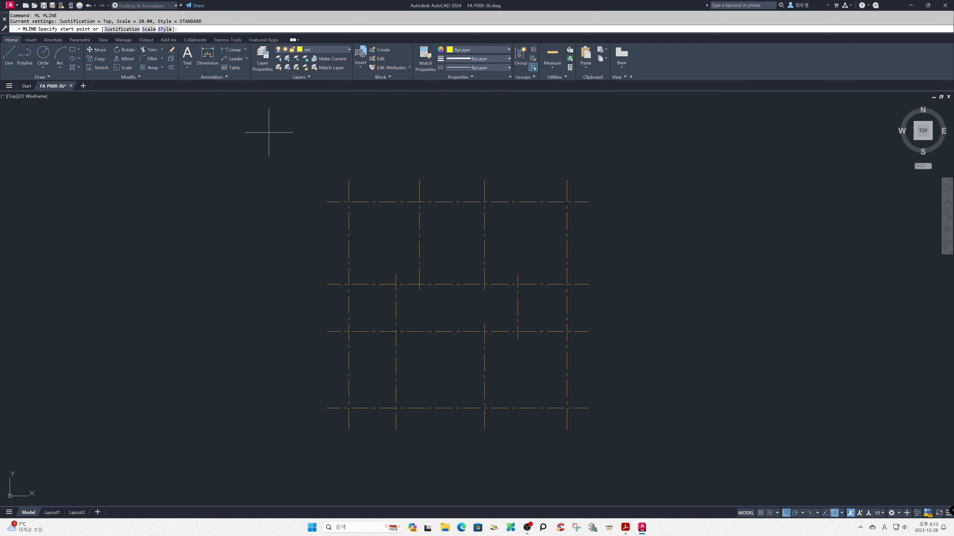
left_click(165, 29)
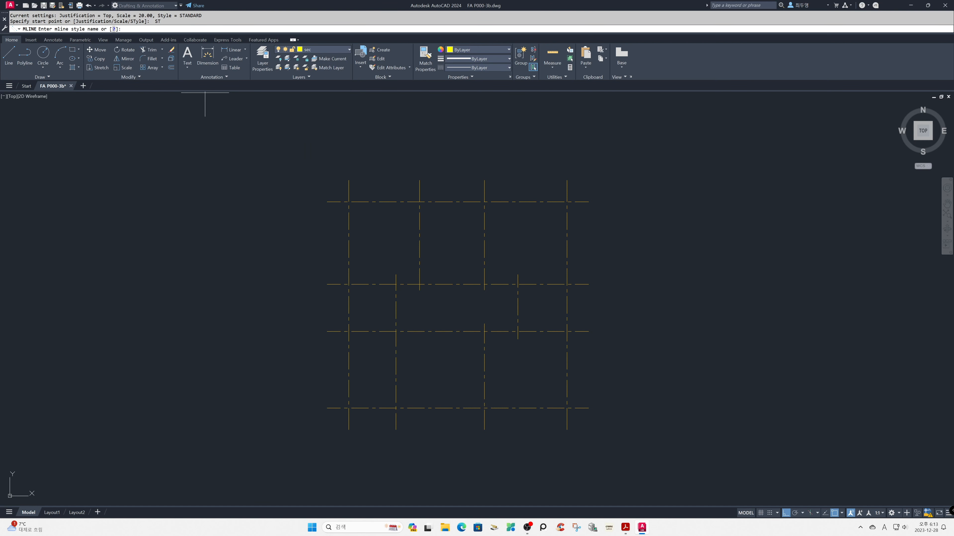
left_click(114, 29)
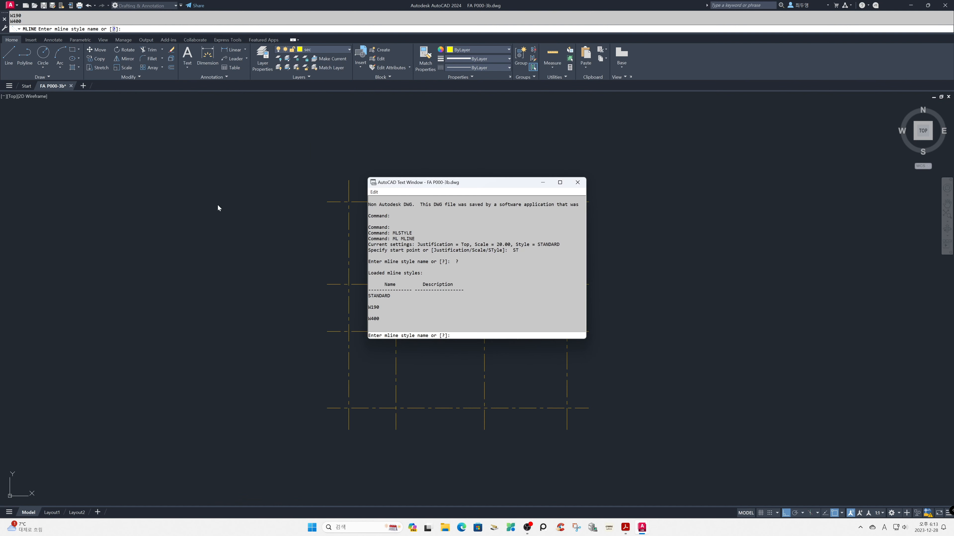
type("w400")
key("Return")
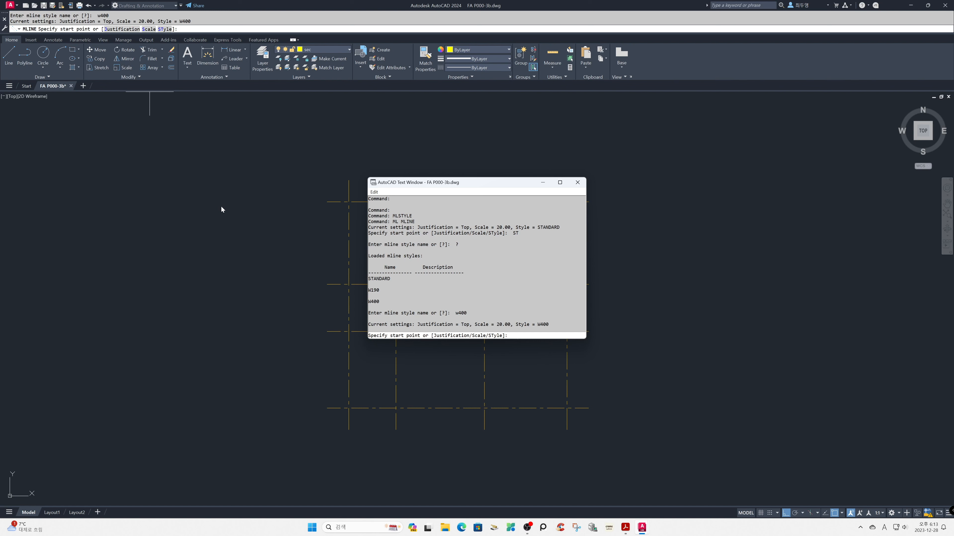
left_click(578, 184)
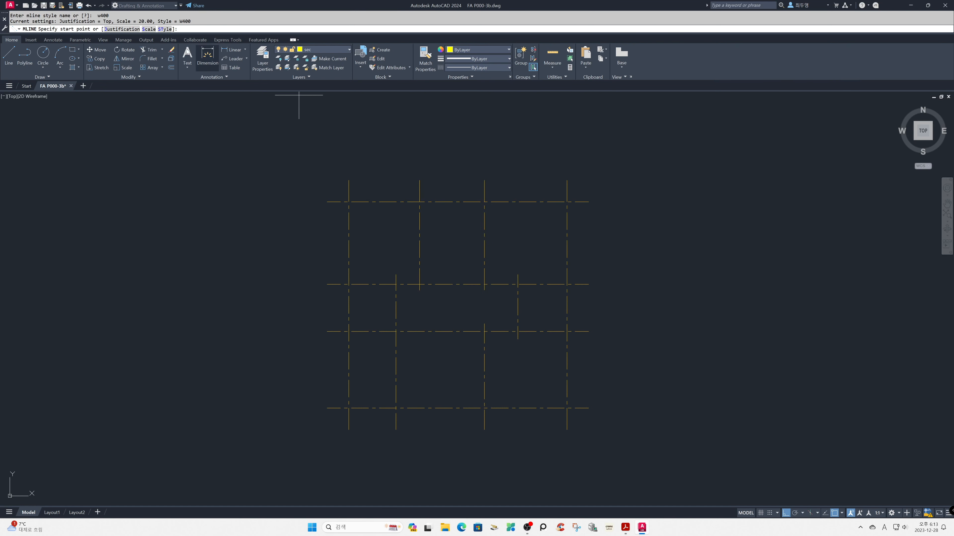
Set the multiline scale to 1 and its justification to Zero
left_click(148, 29)
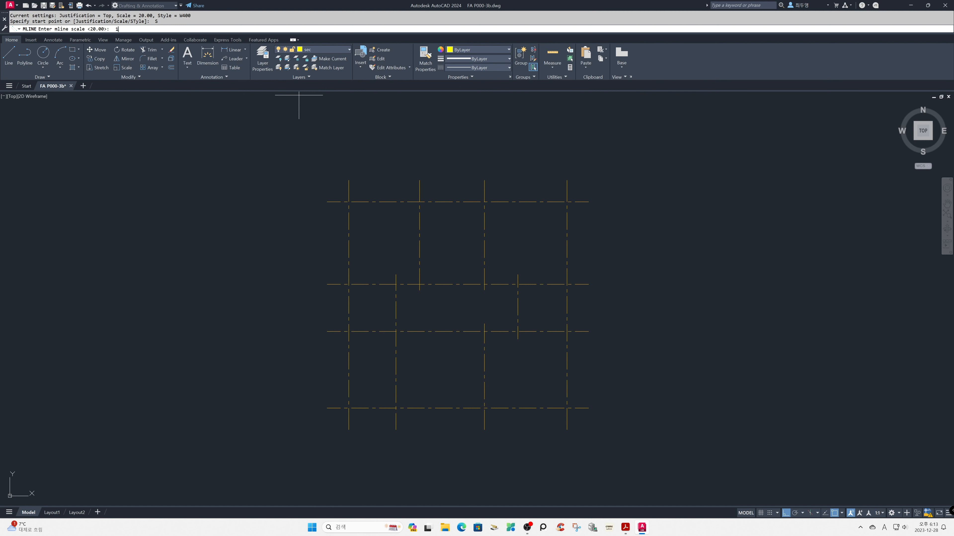
key("Return")
left_click(125, 30)
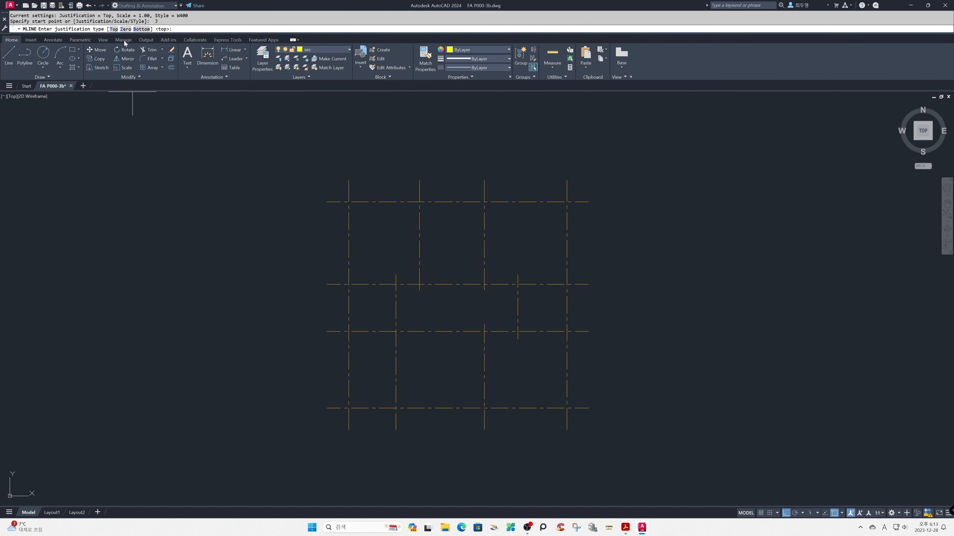
left_click(125, 29)
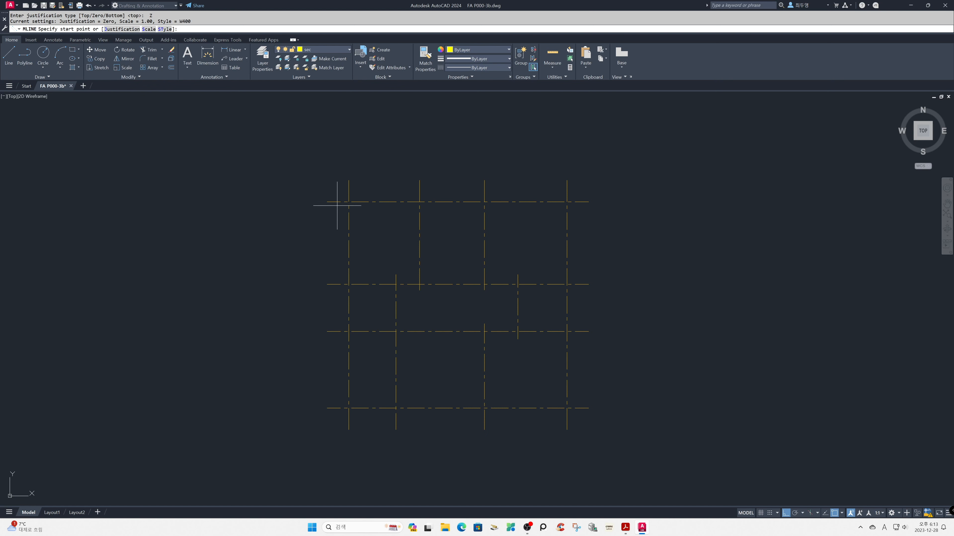
Draw the W400 exterior wall clockwise along the grid from the upper-left intersection back to it, stepping in at the plan's lower-left corner
left_click(349, 202)
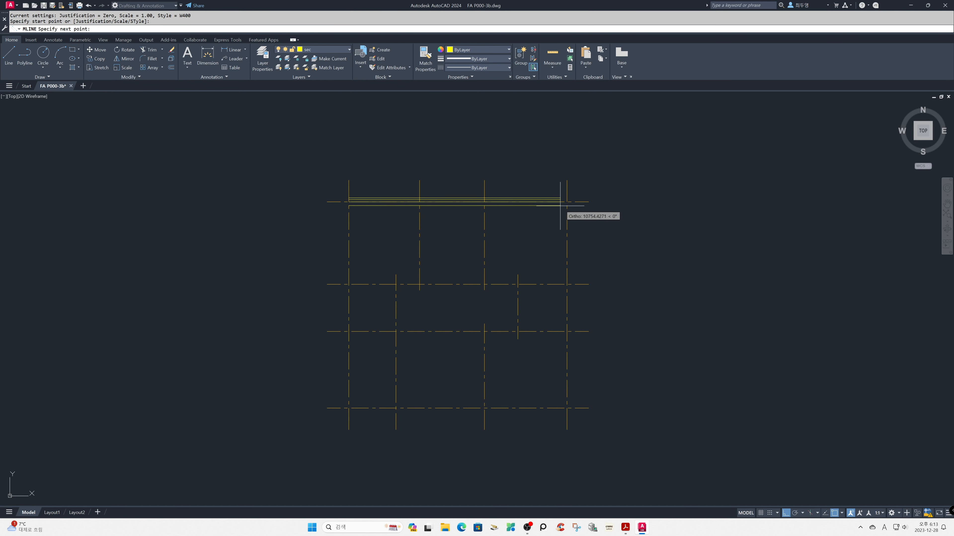
left_click(566, 202)
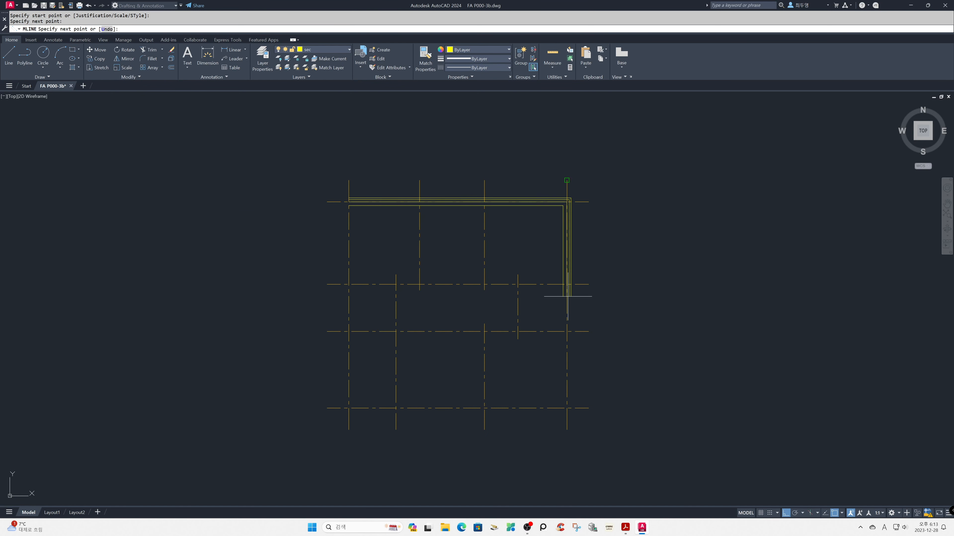
left_click(566, 408)
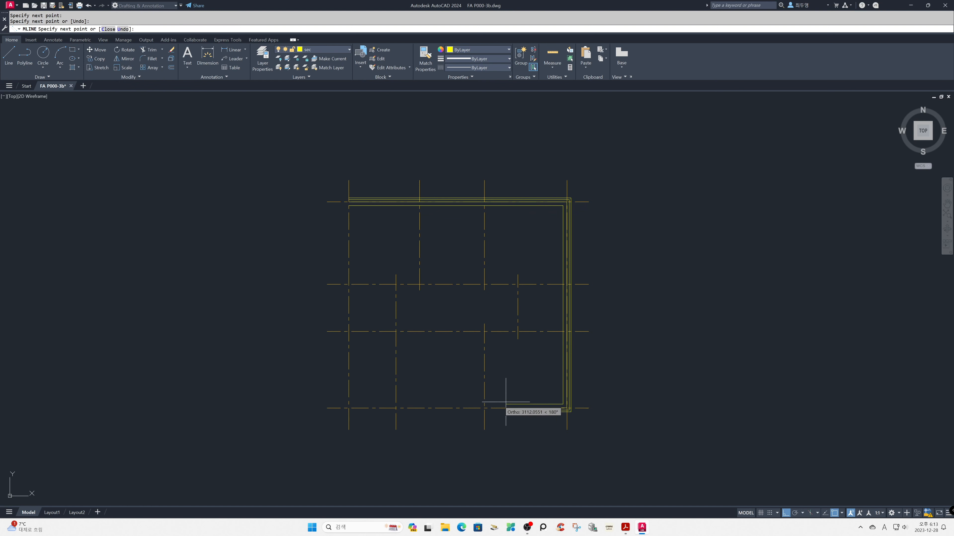
left_click(395, 408)
left_click(396, 285)
left_click(348, 284)
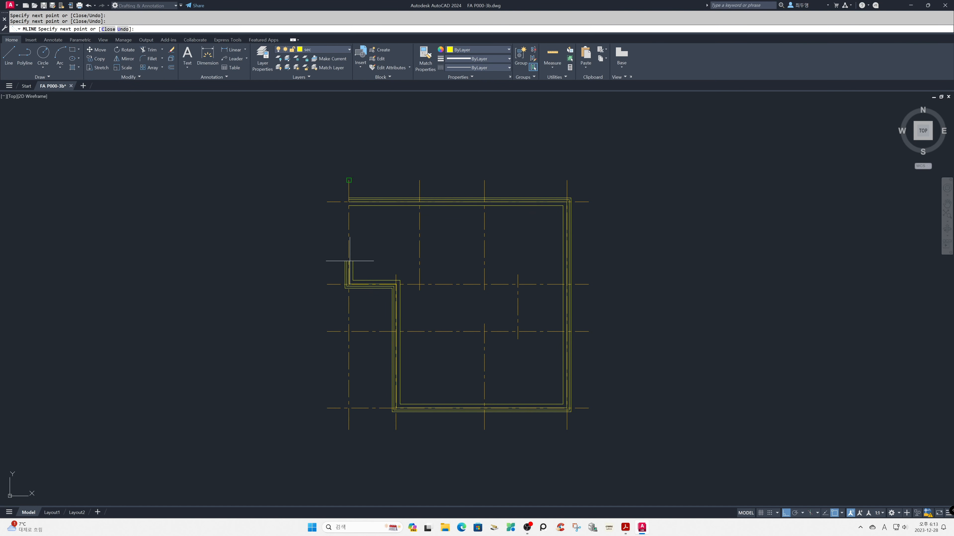
left_click(348, 201)
key("Return")
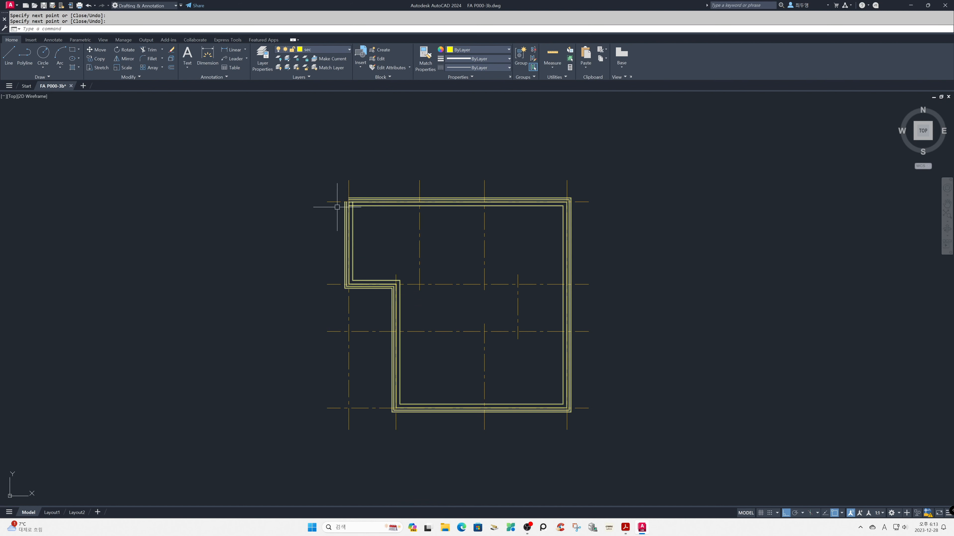
Start a new multiline and switch its style to W190
right_click(833, 513)
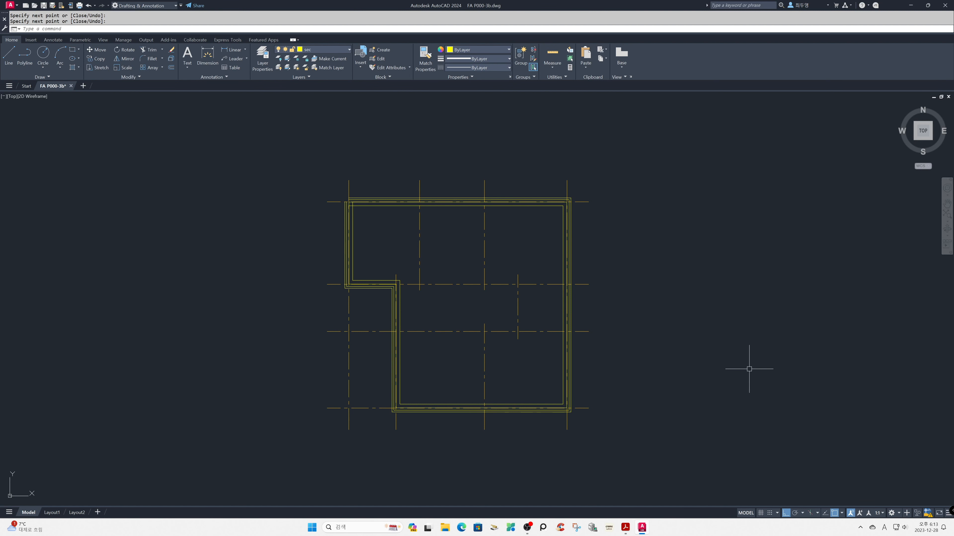
type("M1")
key("Return")
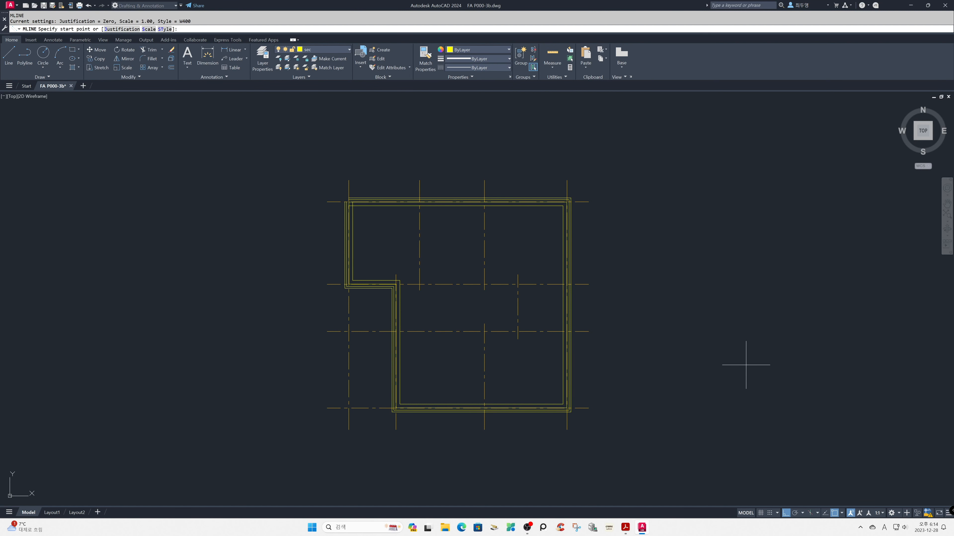
left_click(168, 29)
type("w190")
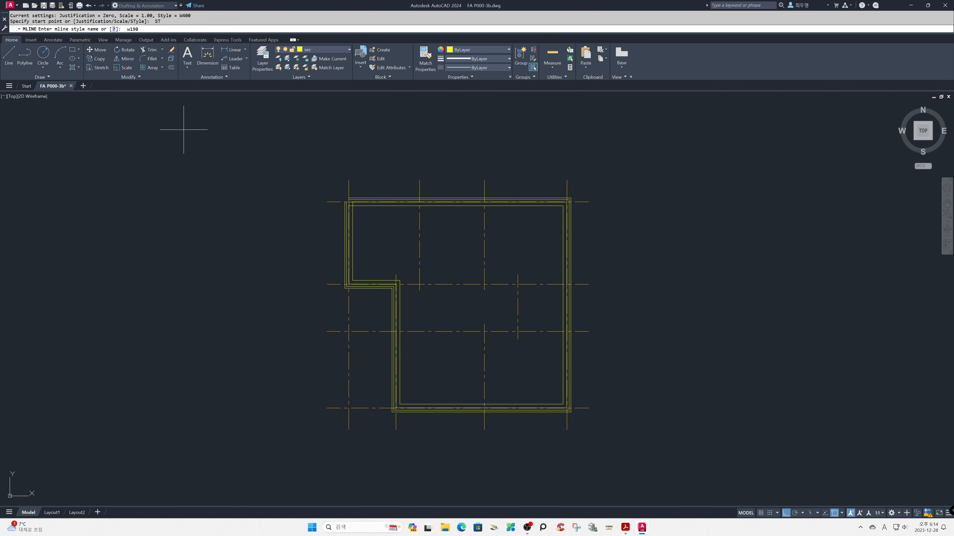
key("Return")
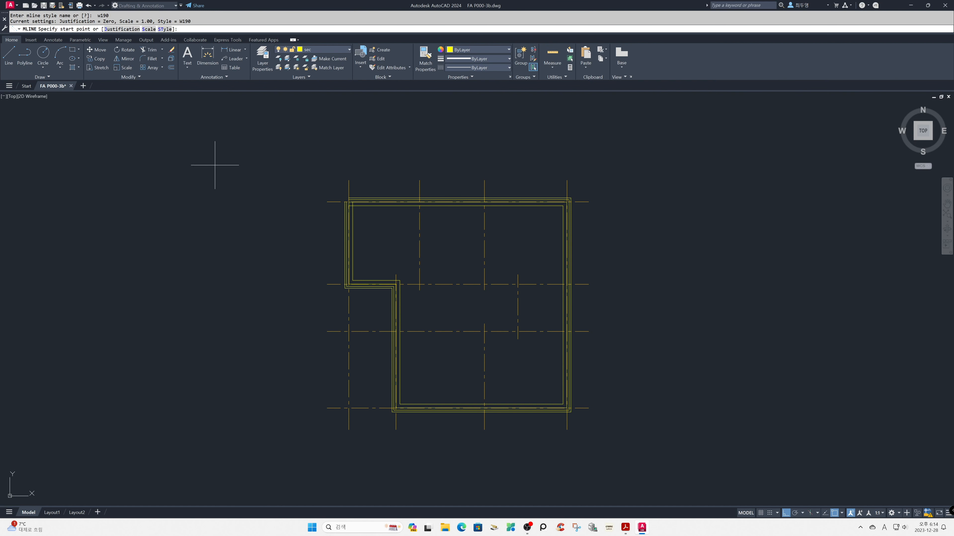
Draw two horizontal W190 interior walls along the two middle grid lines, between the inner faces of the exterior walls
left_click(399, 284)
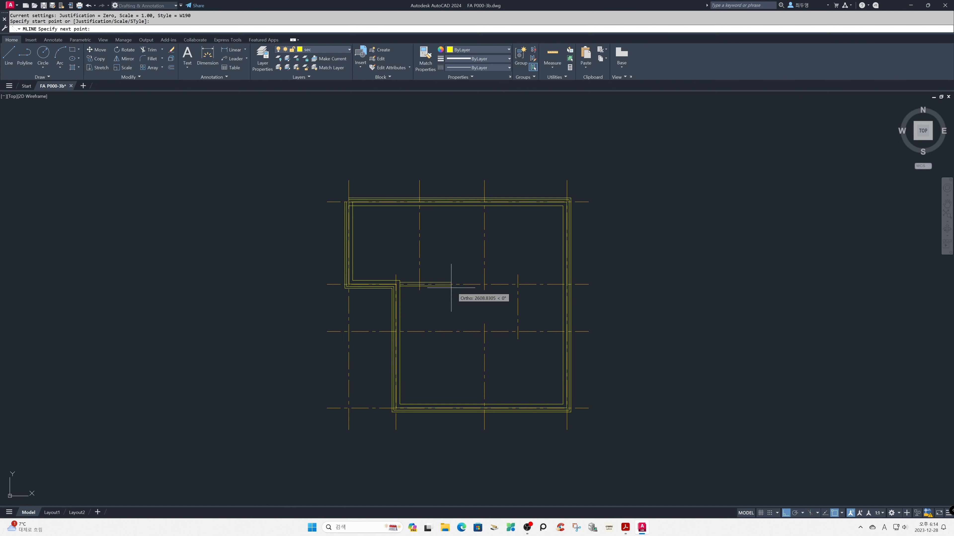
left_click(563, 284)
key("Return")
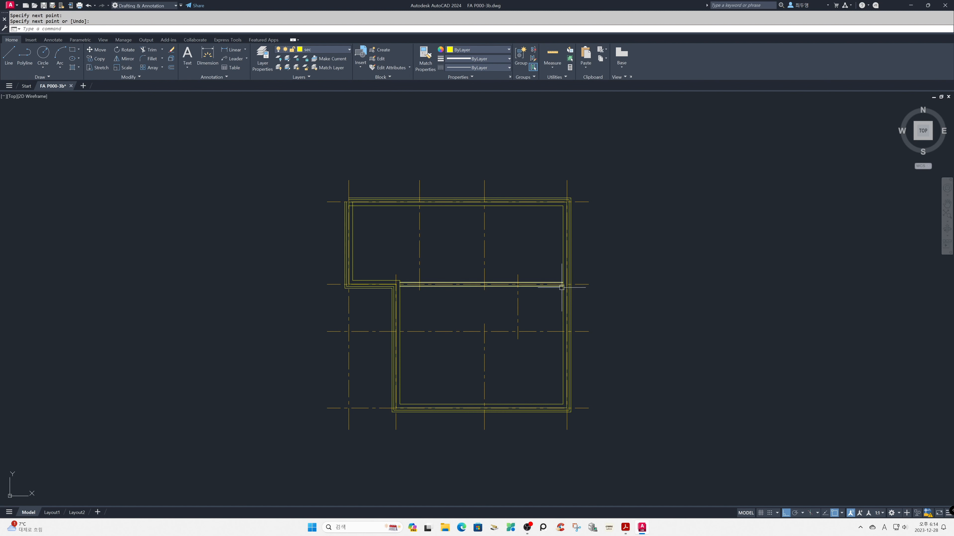
key("Return")
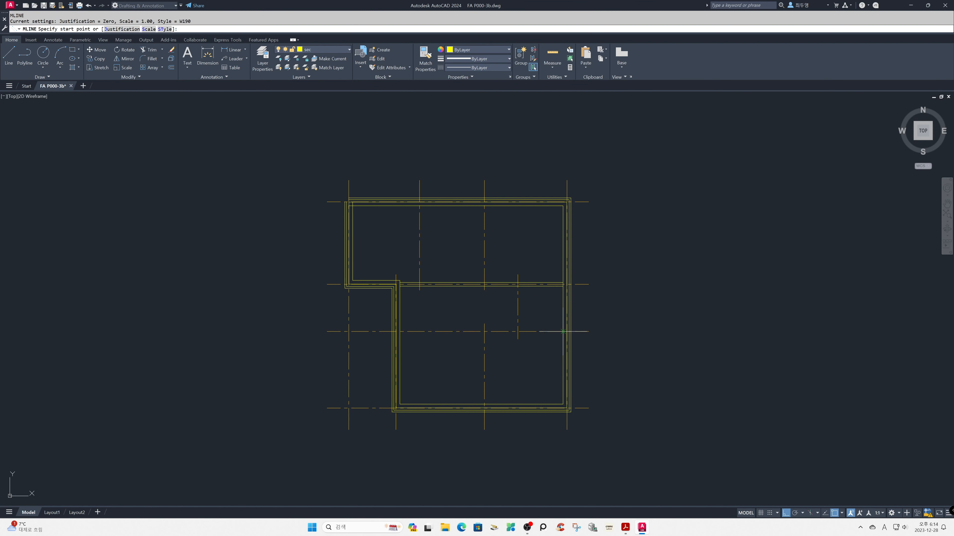
left_click(563, 331)
left_click(401, 331)
key("Return")
Draw vertical W190 walls on the grid lines dividing the bottom room and the right part of the middle corridor
key("Return")
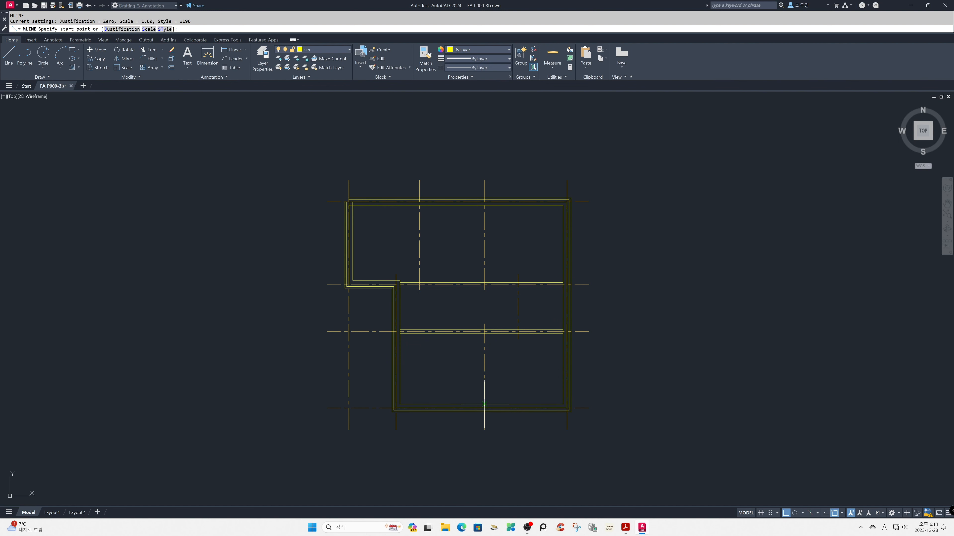
left_click(484, 405)
left_click(484, 331)
key("Return")
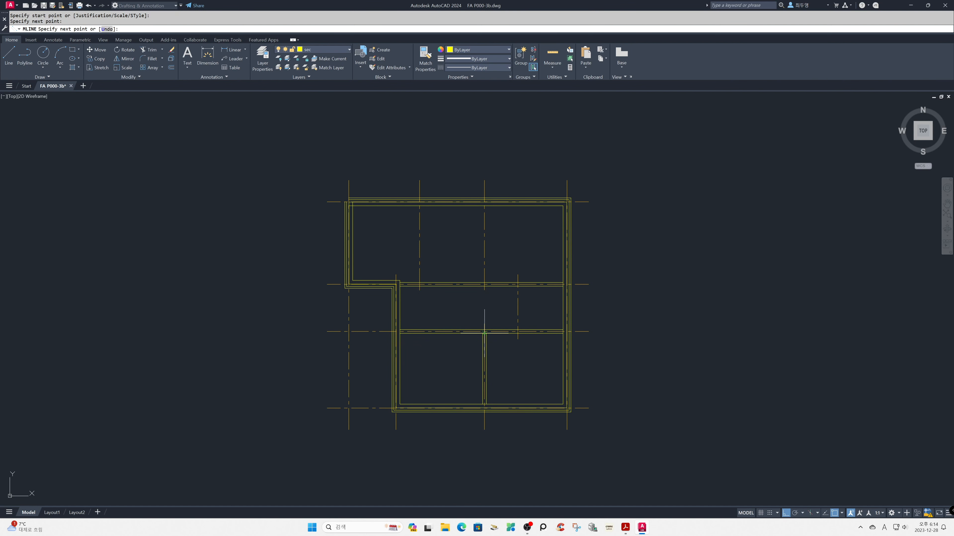
key("Return")
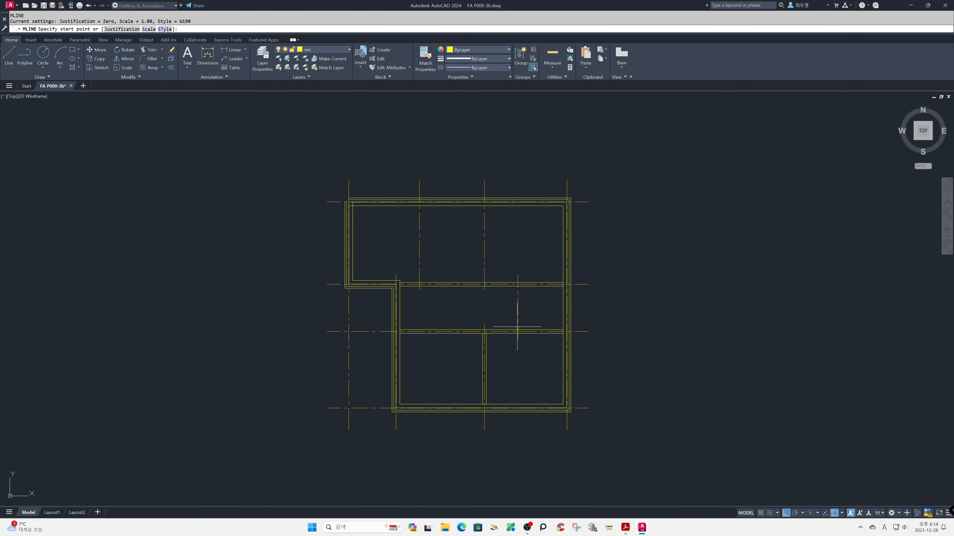
left_click(518, 332)
left_click(517, 286)
key("Return")
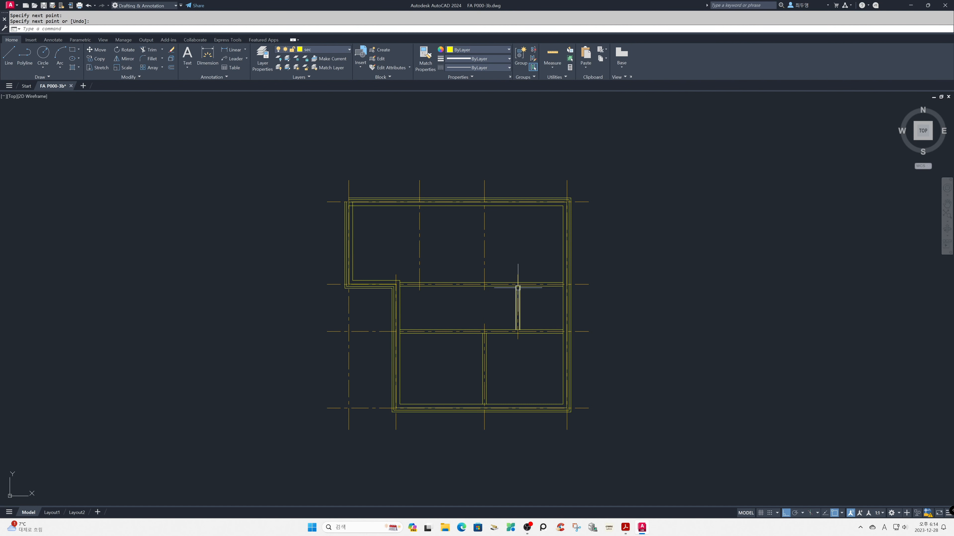
Draw two vertical W190 walls on the upper grid lines, between the upper horizontal partition and the top exterior wall
key("Return")
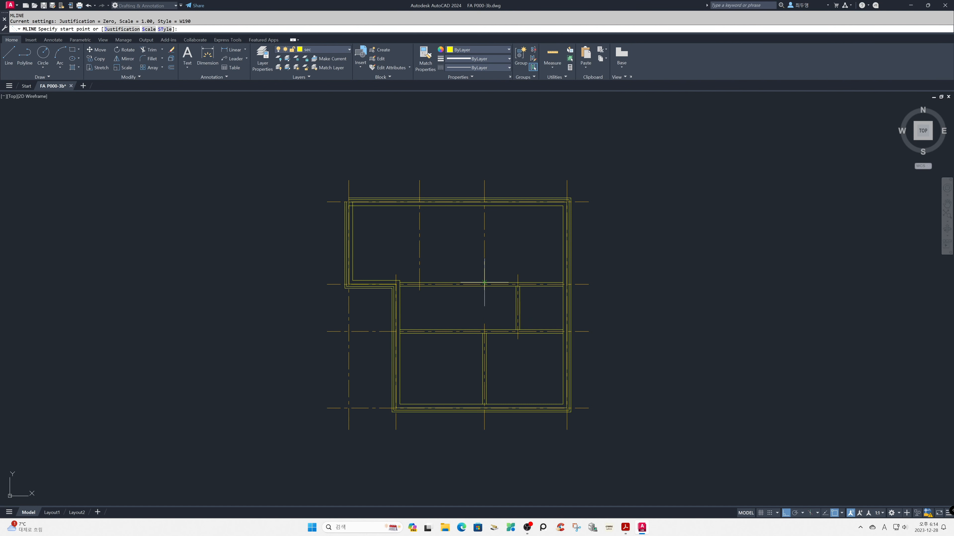
left_click(484, 283)
left_click(484, 206)
key("Return")
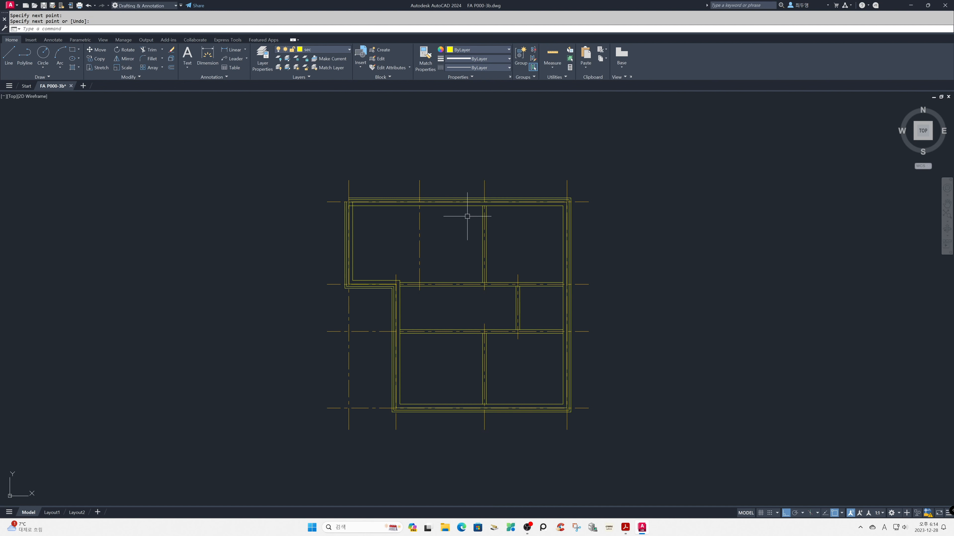
key("Return")
left_click(419, 205)
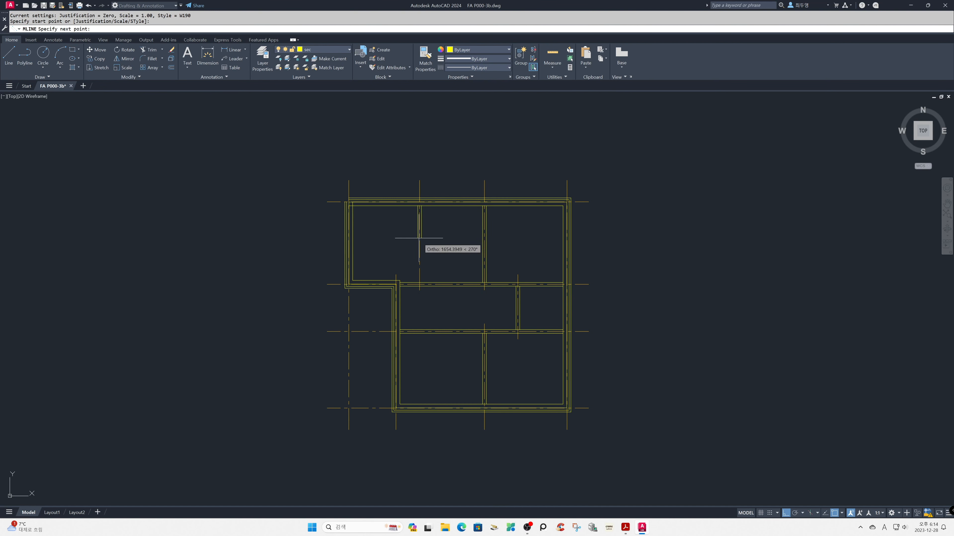
left_click(419, 282)
key("Return")
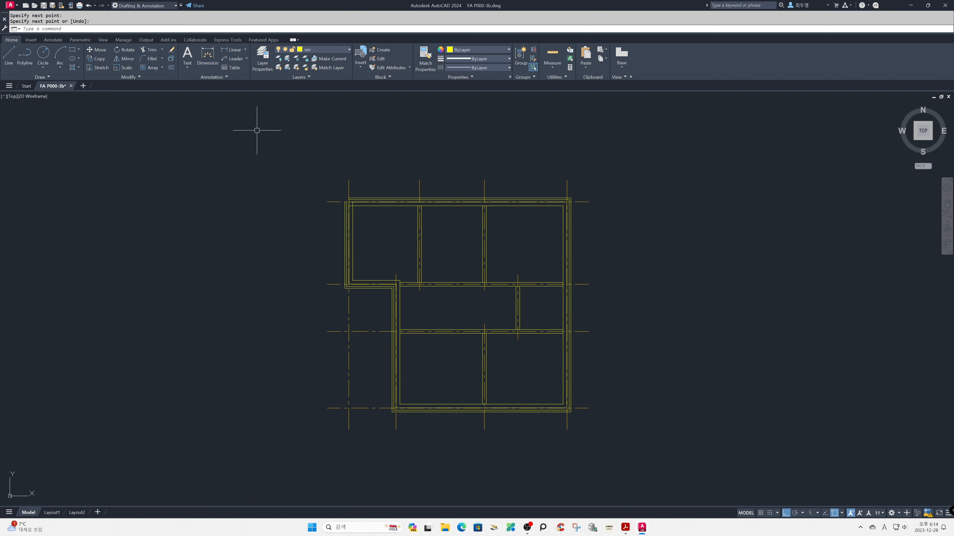
Freeze the cen layer so only the wall lines of the floor plan are displayed
left_click(326, 50)
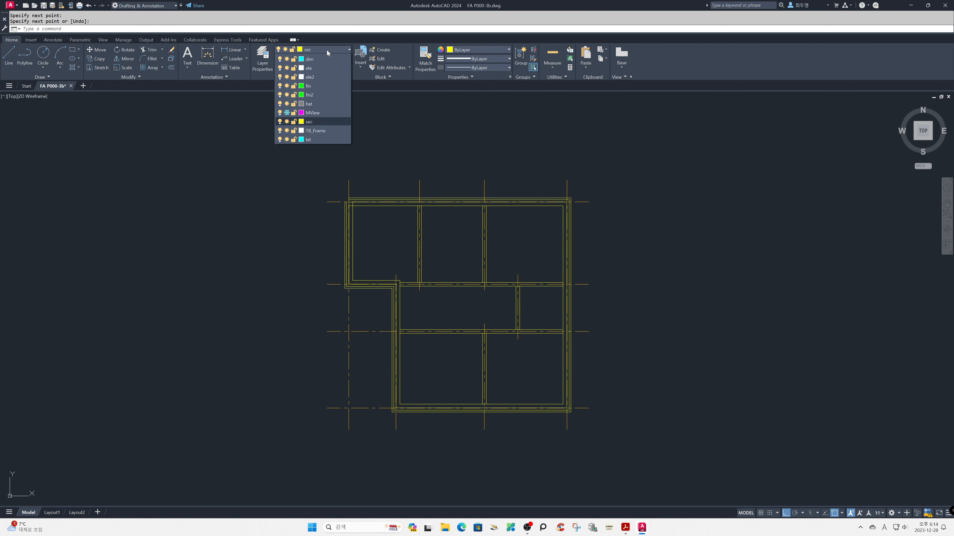
left_click(287, 68)
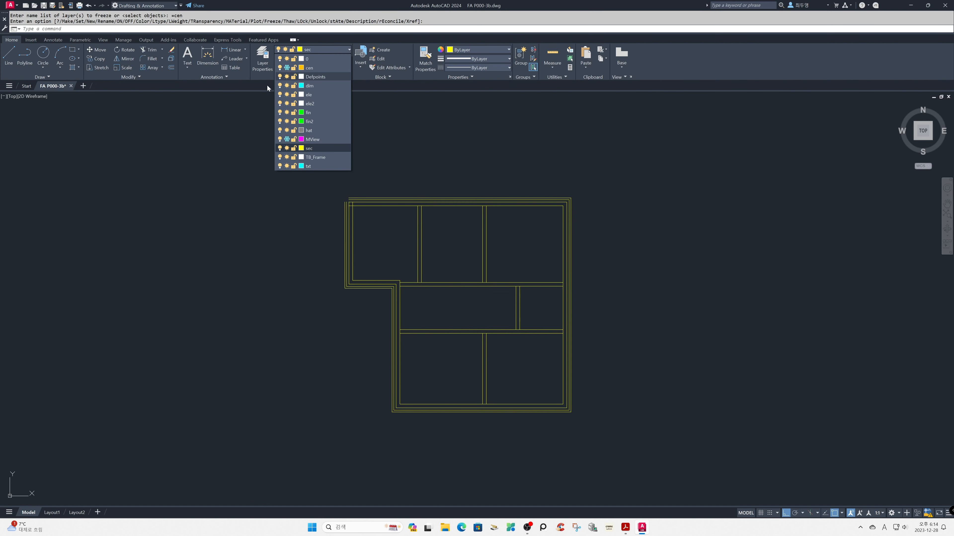
type("z")
key("Return")
left_click(316, 169)
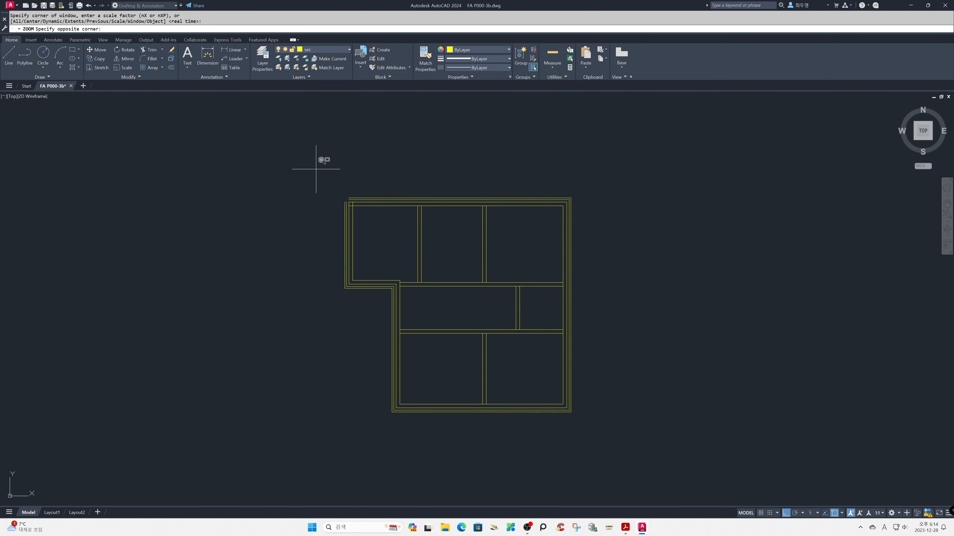
left_click(605, 428)
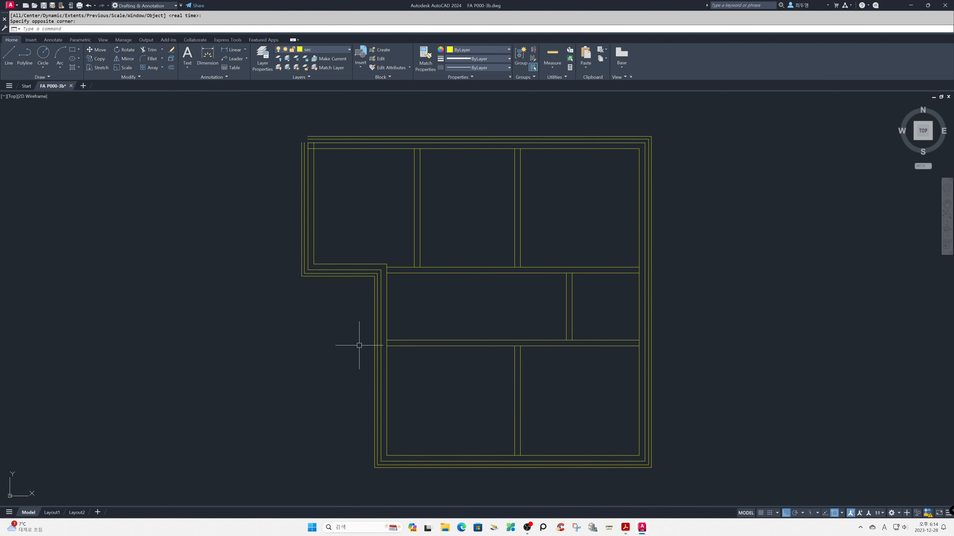
Enable the Endpoint object snap and move the upper horizontal W190 partition up, aligning its top edge with the notched exterior wall's inner face
right_click(836, 517)
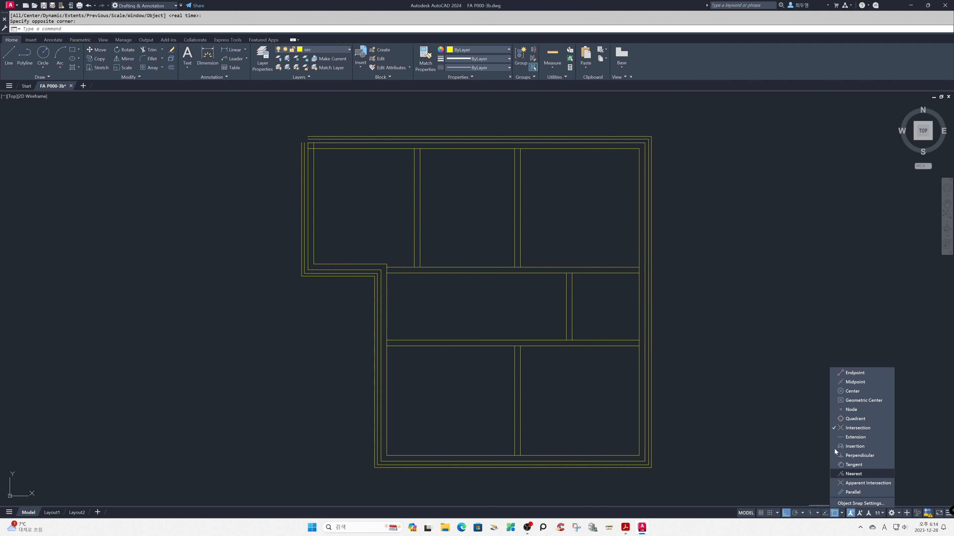
left_click(833, 374)
left_click(804, 375)
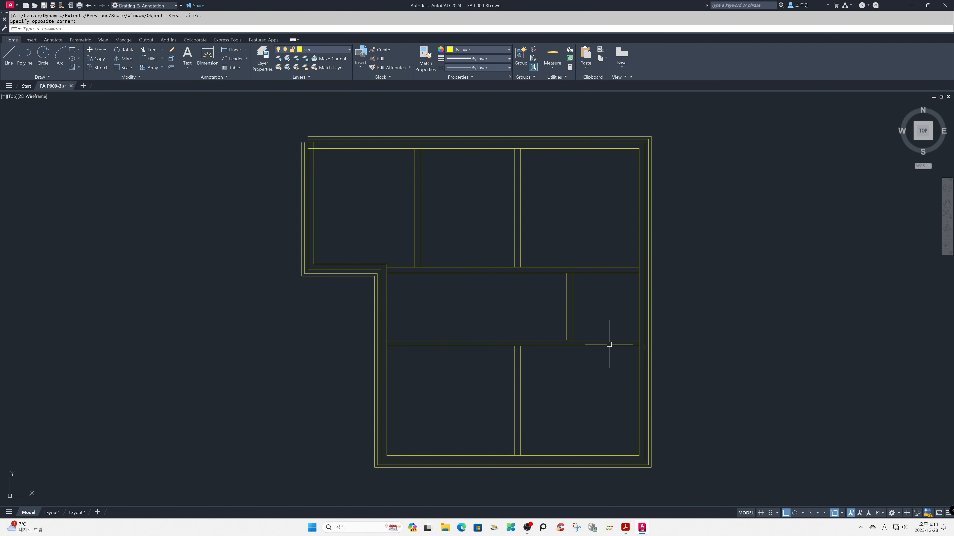
type("m")
key("Return")
left_click(456, 268)
key("Return")
left_click(387, 267)
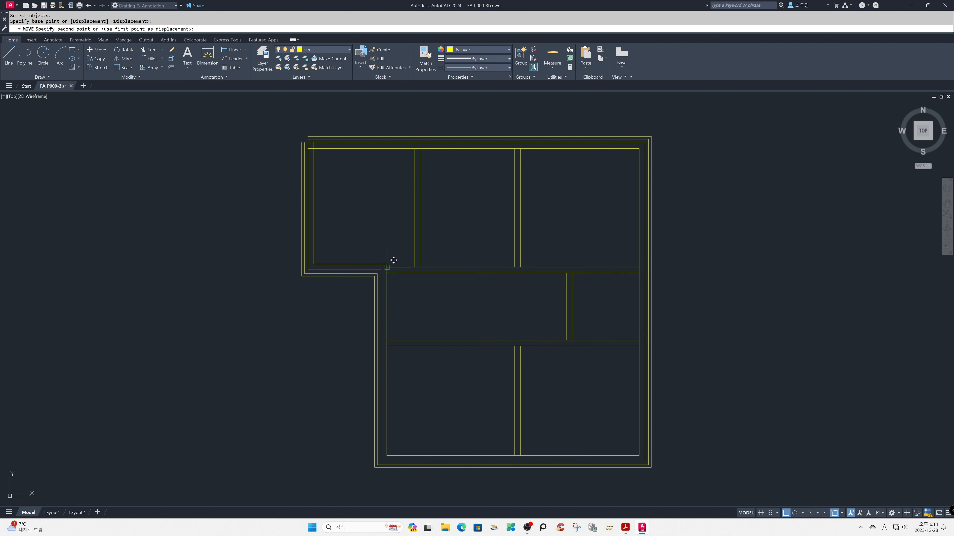
left_click(385, 264)
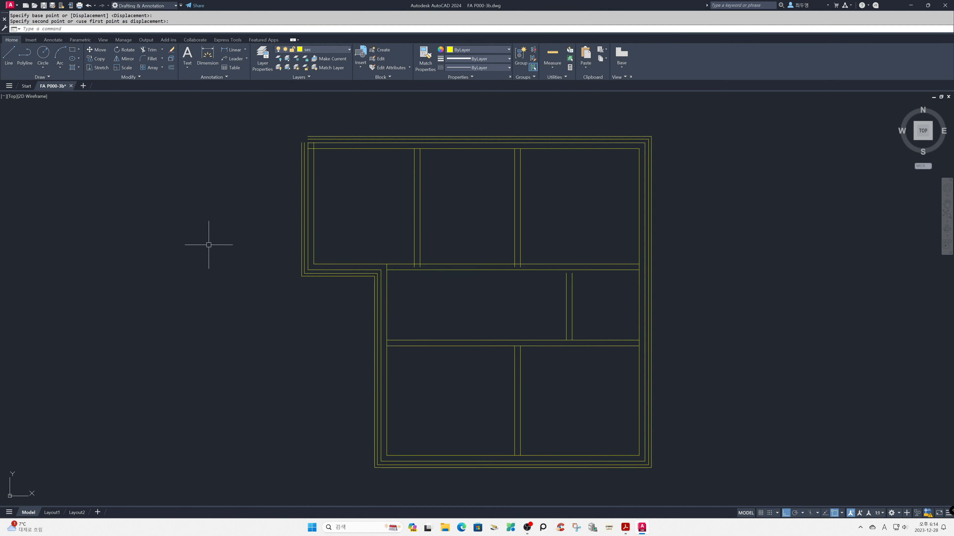
Close the open upper-left corner of the exterior wall with the multiline Corner Joint tool
type("mledi")
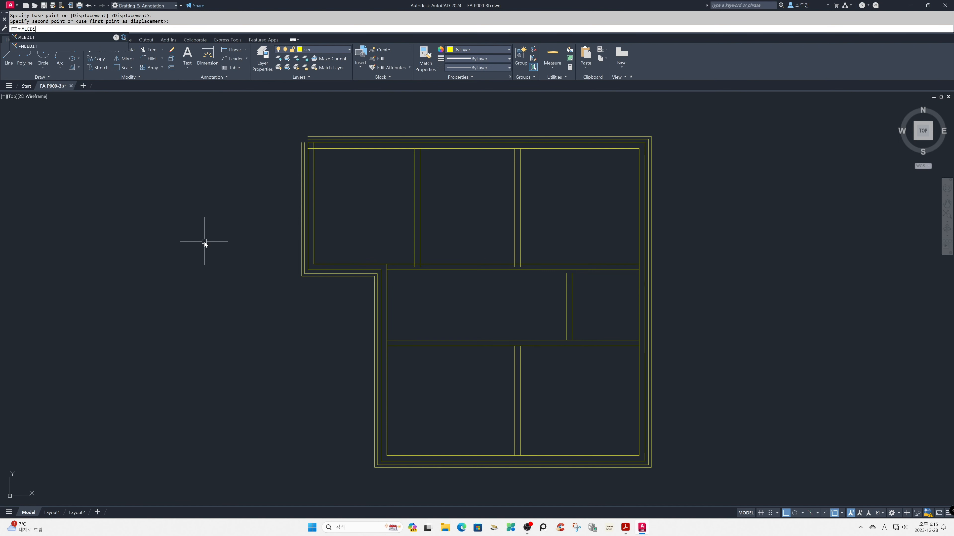
type("tr")
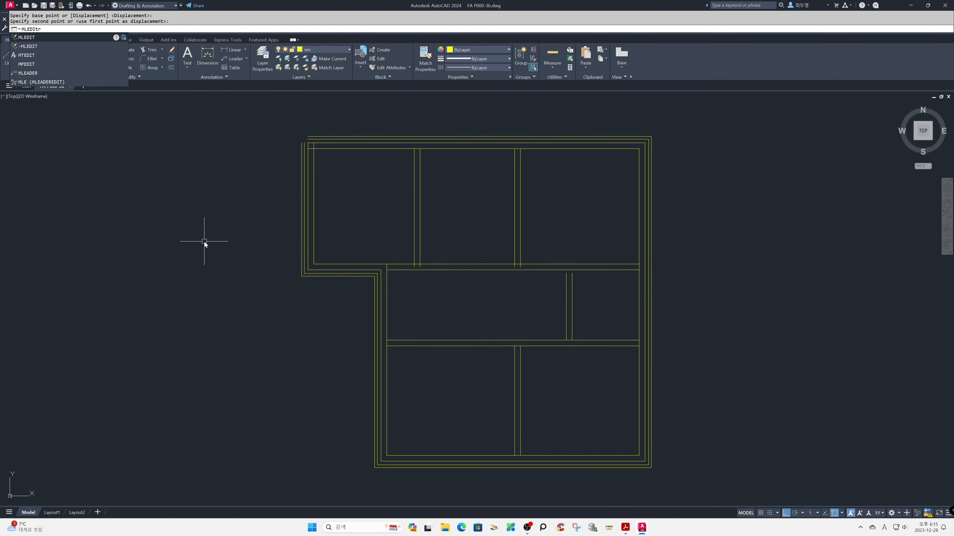
key("BackSpace")
key("Return")
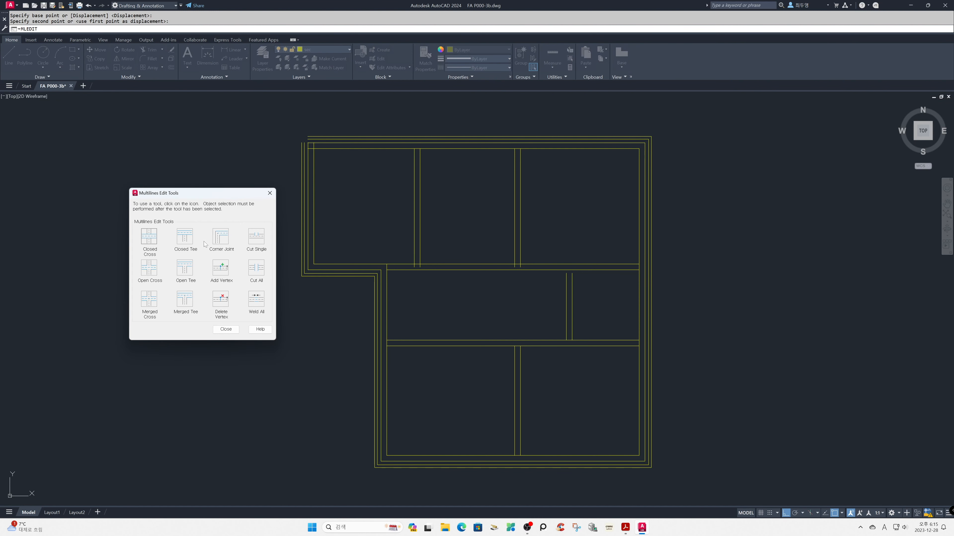
left_click(219, 237)
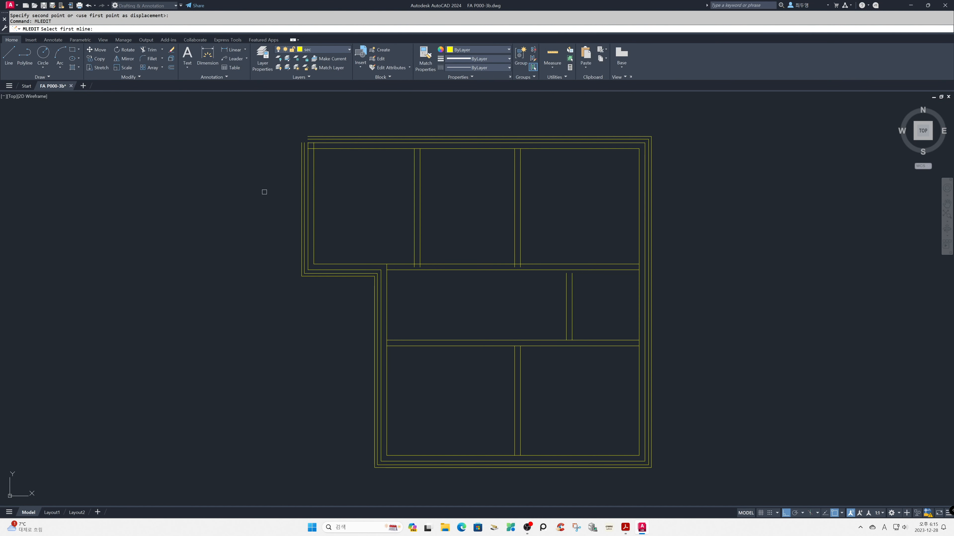
left_click(308, 159)
left_click(325, 151)
key("Return")
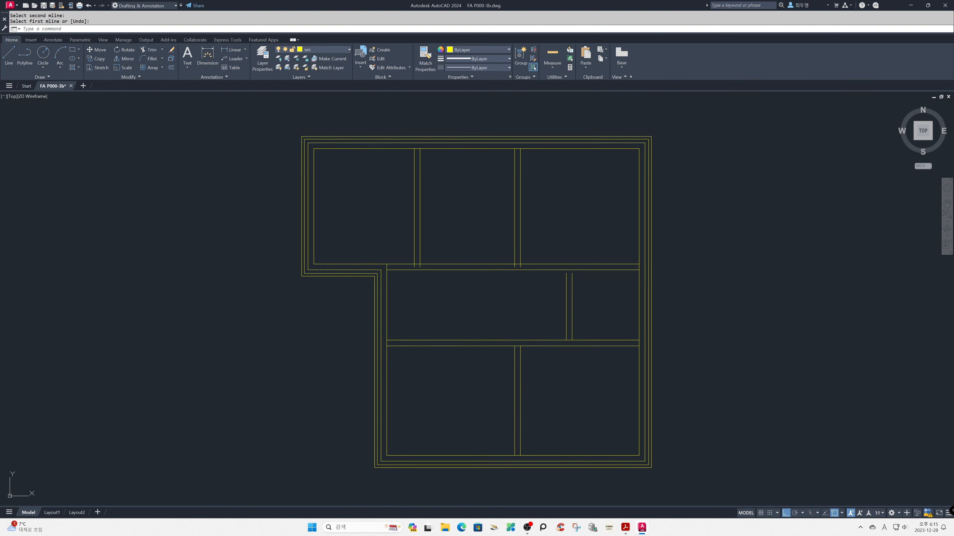
Use the Merged Tee tool to join the two upper vertical partitions to the top exterior wall
key("Return")
left_click(189, 301)
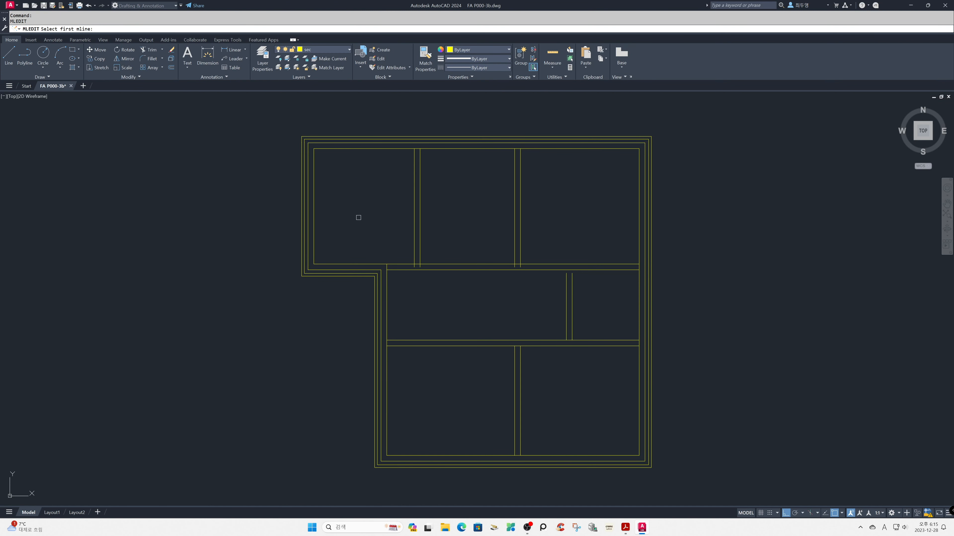
left_click(414, 166)
left_click(407, 151)
left_click(514, 160)
left_click(508, 151)
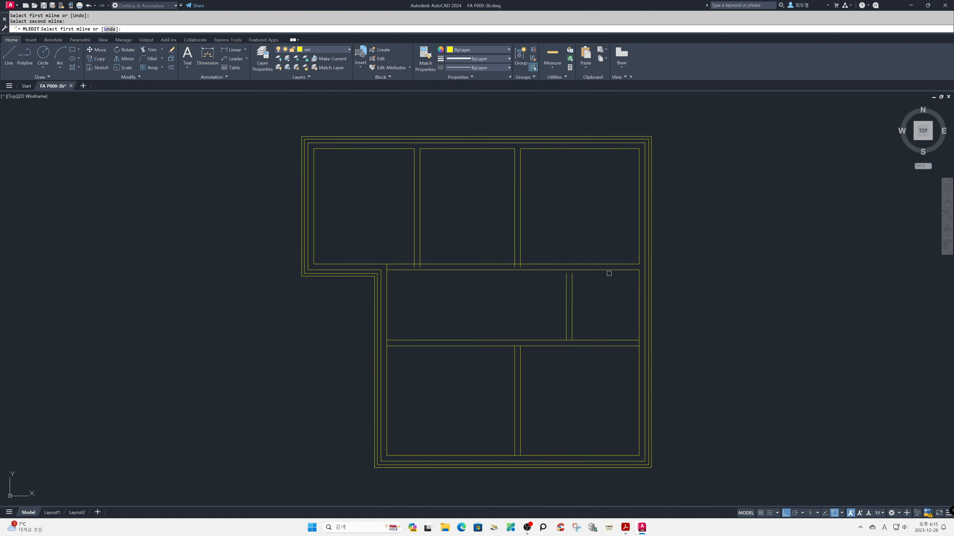
Merge the corridor's vertical partition and the two upper vertical partitions into the upper horizontal partition with Merged Tee
left_click(569, 282)
left_click(575, 270)
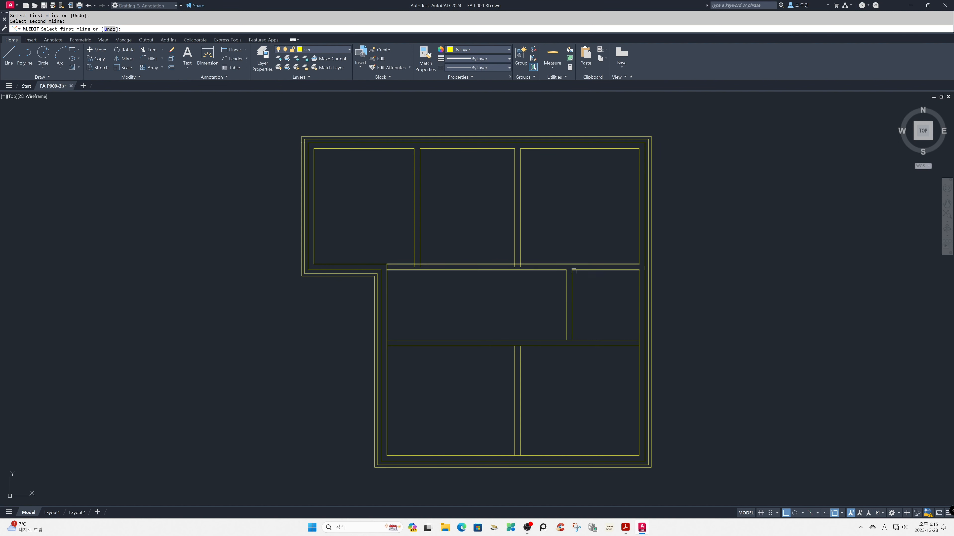
left_click(521, 260)
left_click(525, 262)
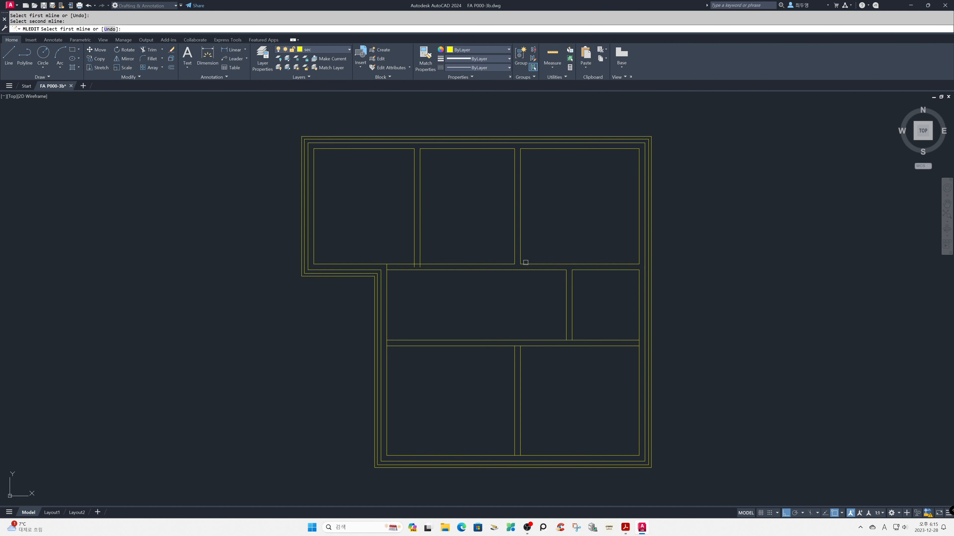
left_click(423, 257)
left_click(424, 263)
Merge the lower horizontal partition with the left exterior wall, and the bottom-room and corridor vertical partitions into that partition
left_click(398, 341)
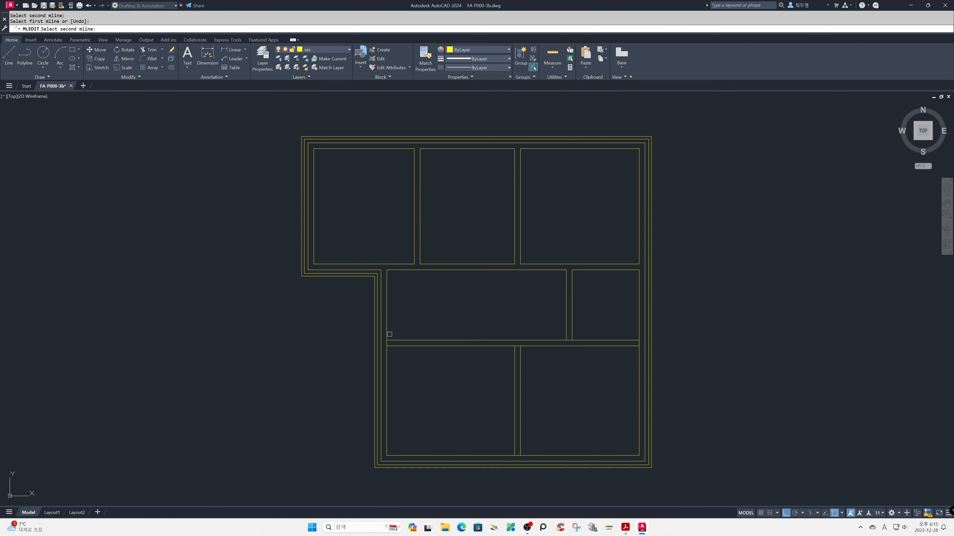
left_click(387, 334)
left_click(514, 352)
left_click(515, 346)
left_click(567, 331)
left_click(564, 340)
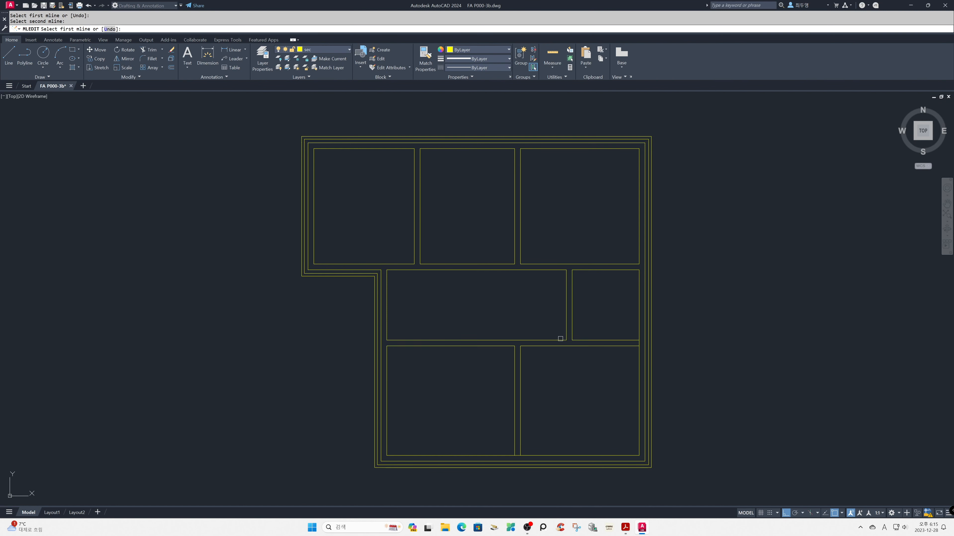
Merge the lower horizontal partition into the right exterior wall and the bottom-room vertical partition into the bottom exterior wall
left_click(634, 340)
left_click(640, 334)
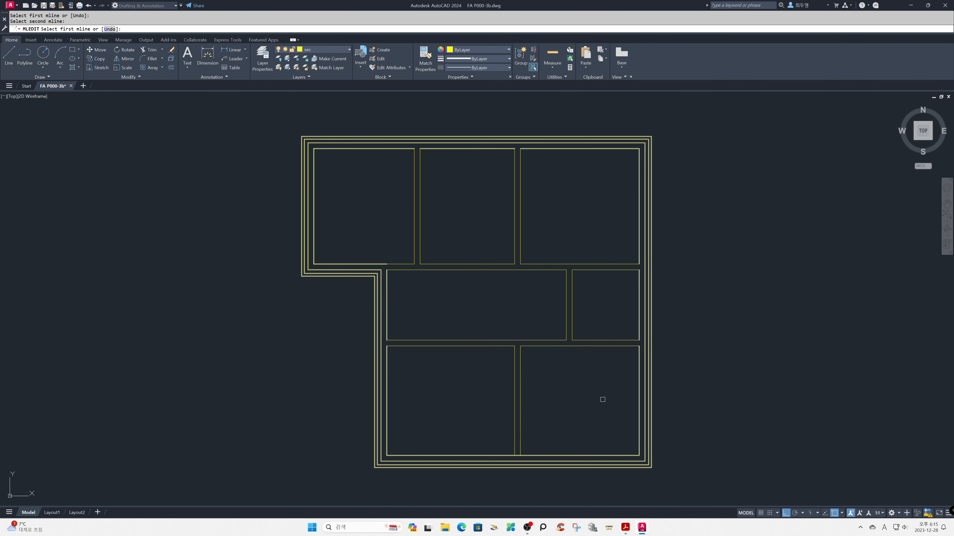
left_click(521, 448)
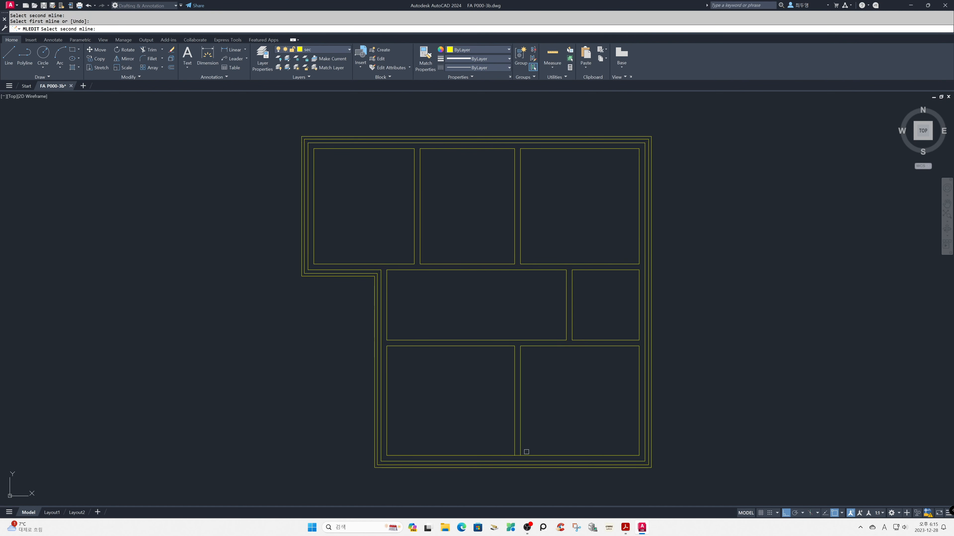
left_click(530, 456)
key("Return")
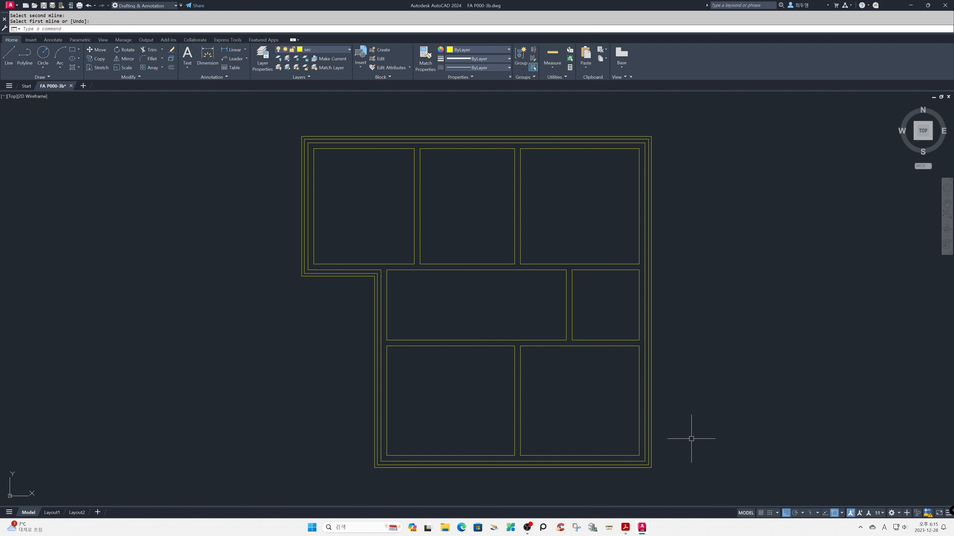
Explode all the wall multilines into individual lines
type("x")
key("Return")
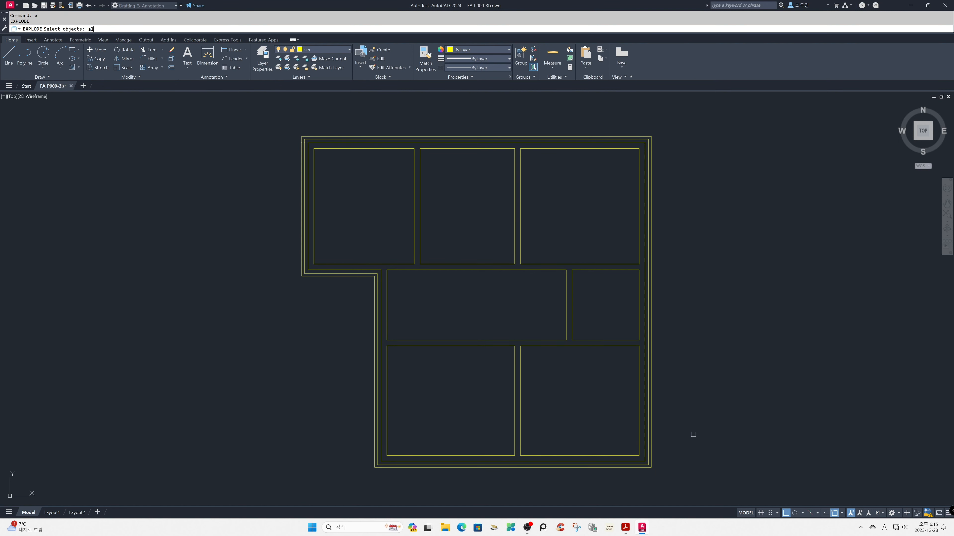
key("Return")
key("Return")
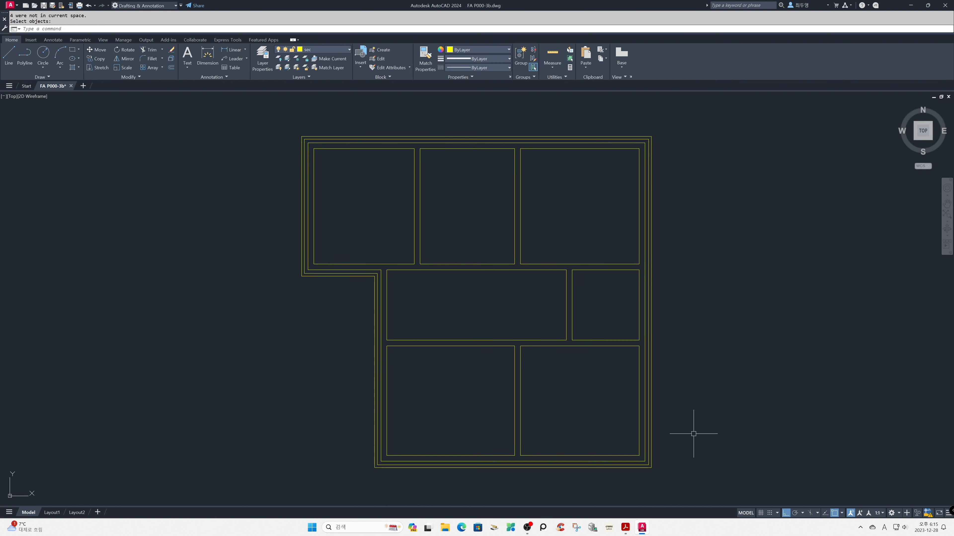
Delete the short line segment below the upper-left room and stretch the adjoining wall line across to the vertical partition
left_click(403, 264)
key("Escape")
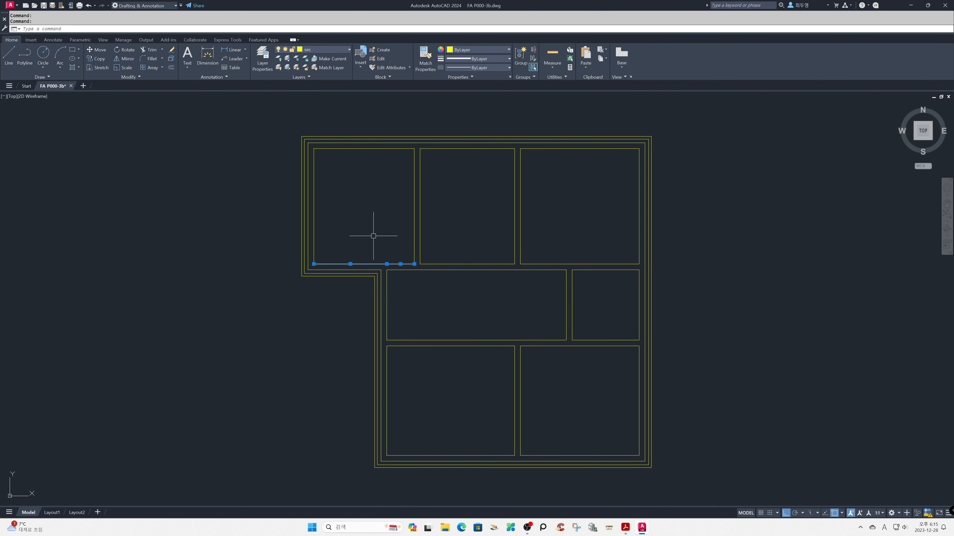
left_click(398, 264)
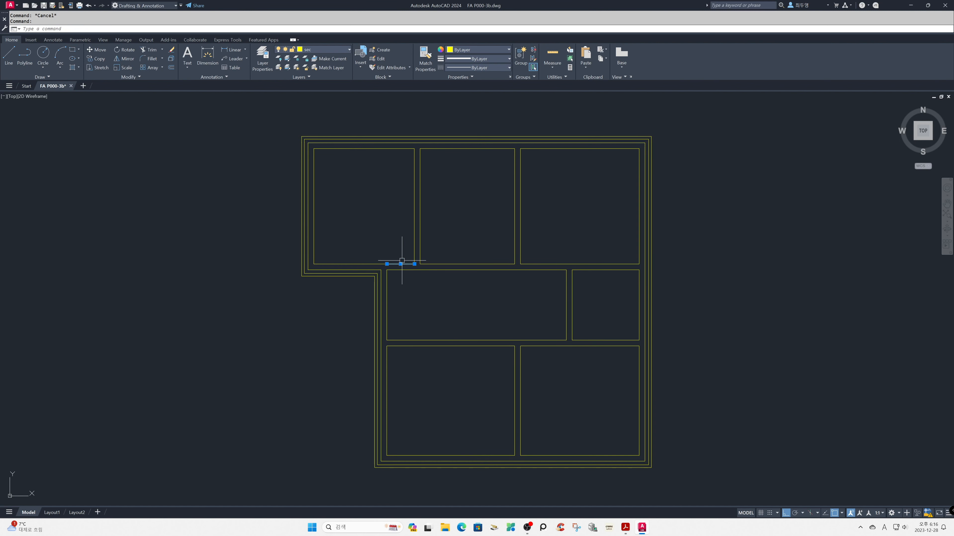
key("Delete")
left_click(379, 264)
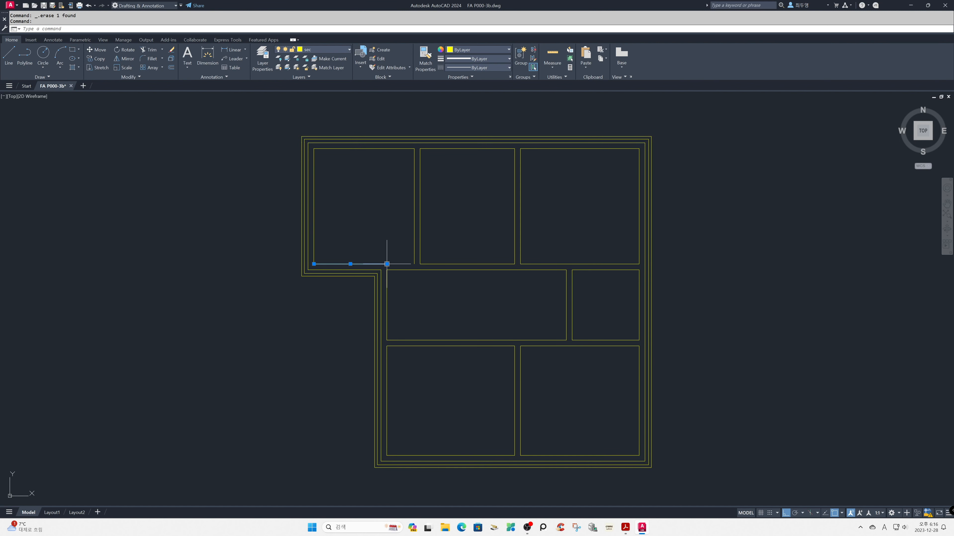
left_click(387, 264)
left_click(414, 264)
key("Escape")
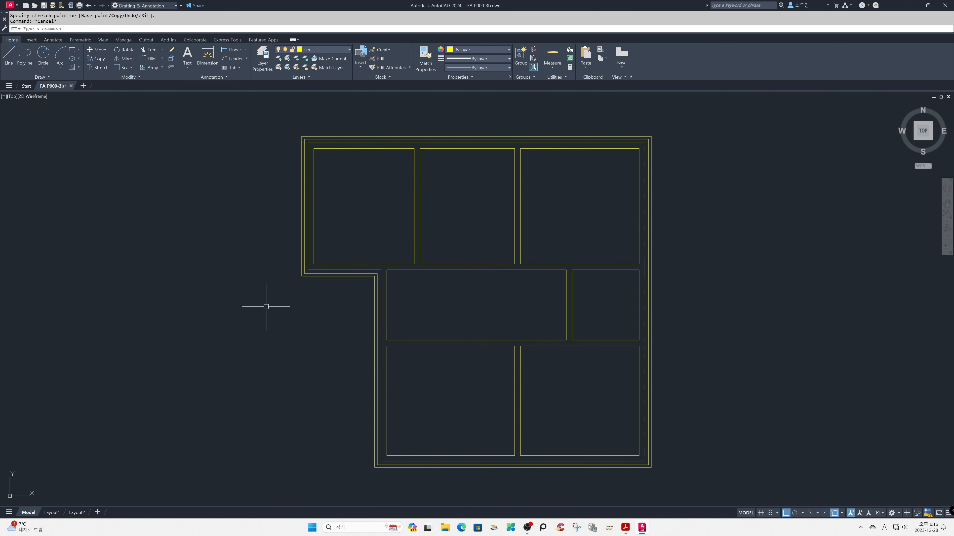
Thaw the cen layer to bring back the grid centre lines
left_click(331, 51)
left_click(286, 67)
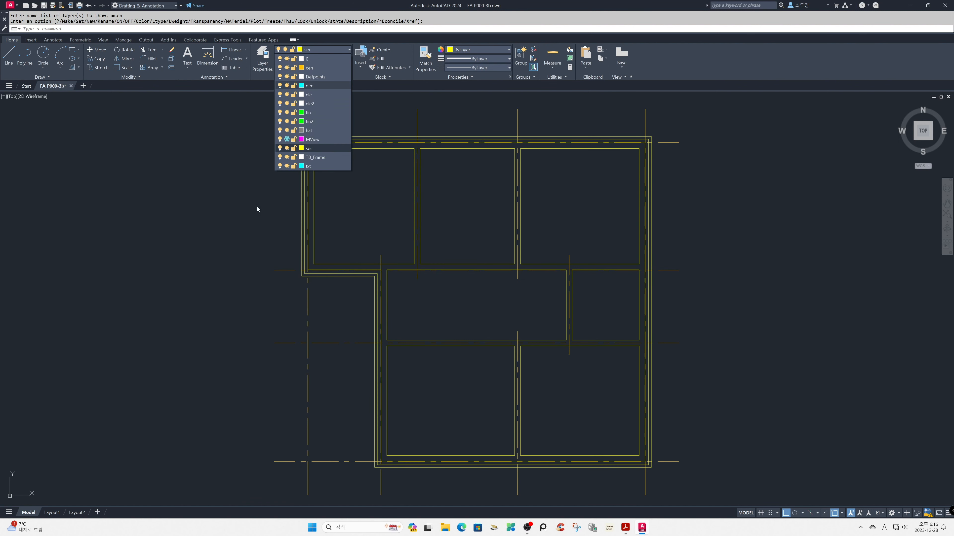
type("z")
key("Return")
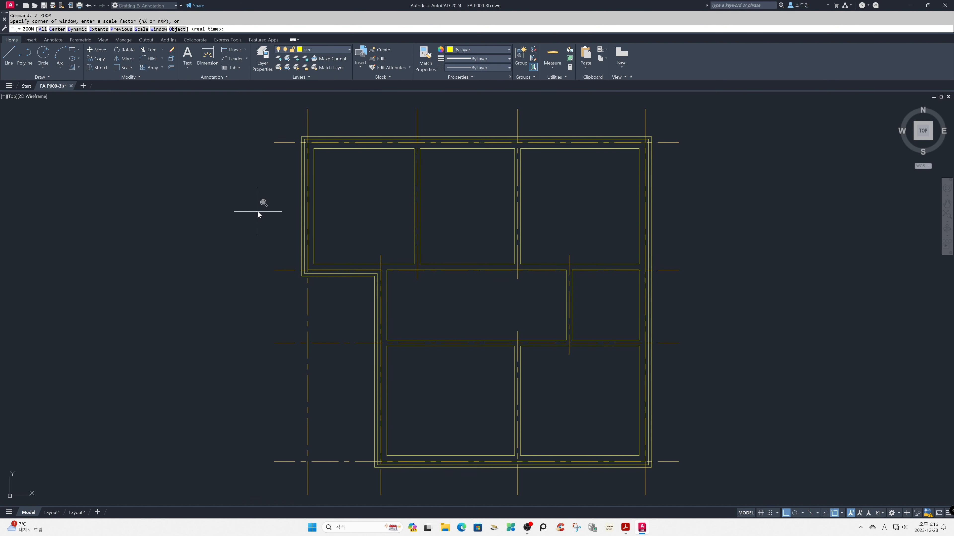
type("p")
key("Return")
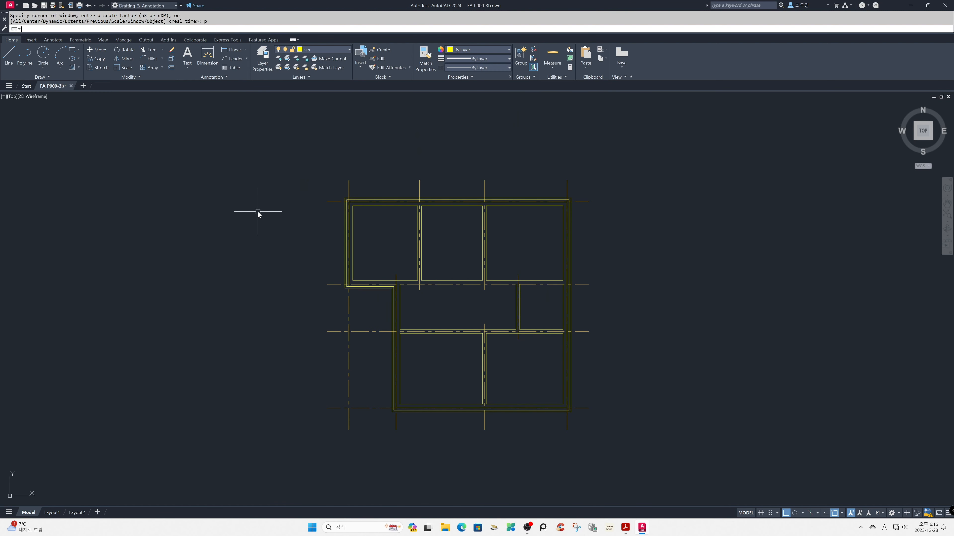
Set the Offset command's layer option so new copies are created on the current layer
type("z")
key("Return")
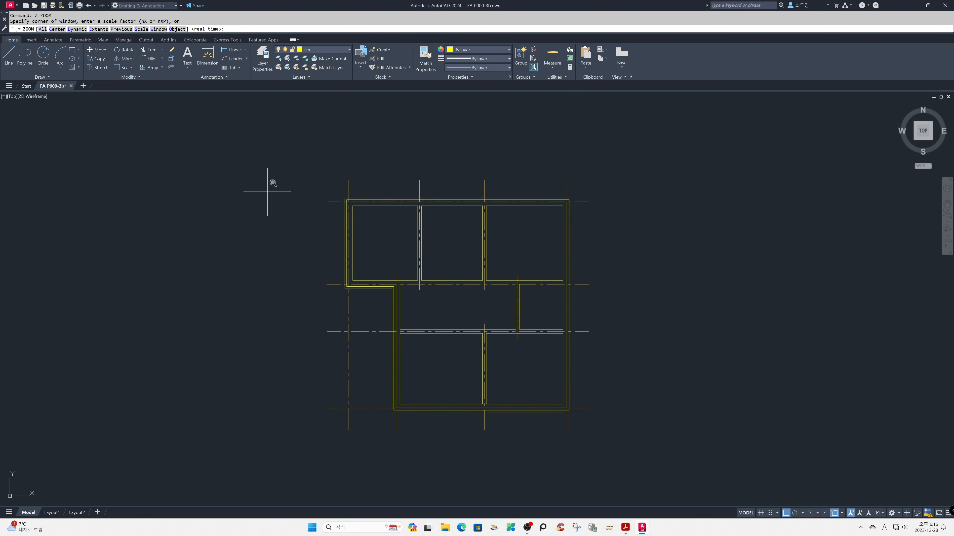
left_click(302, 151)
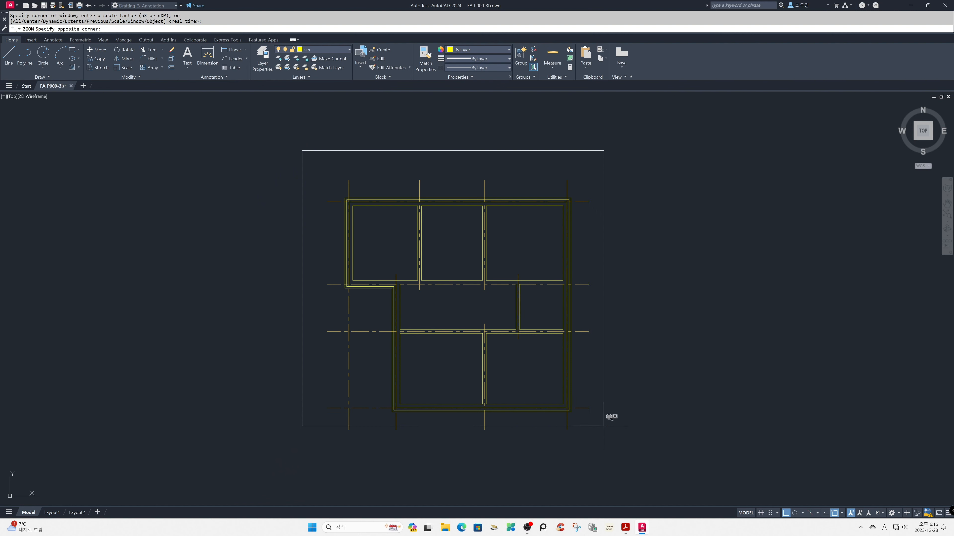
left_click(628, 460)
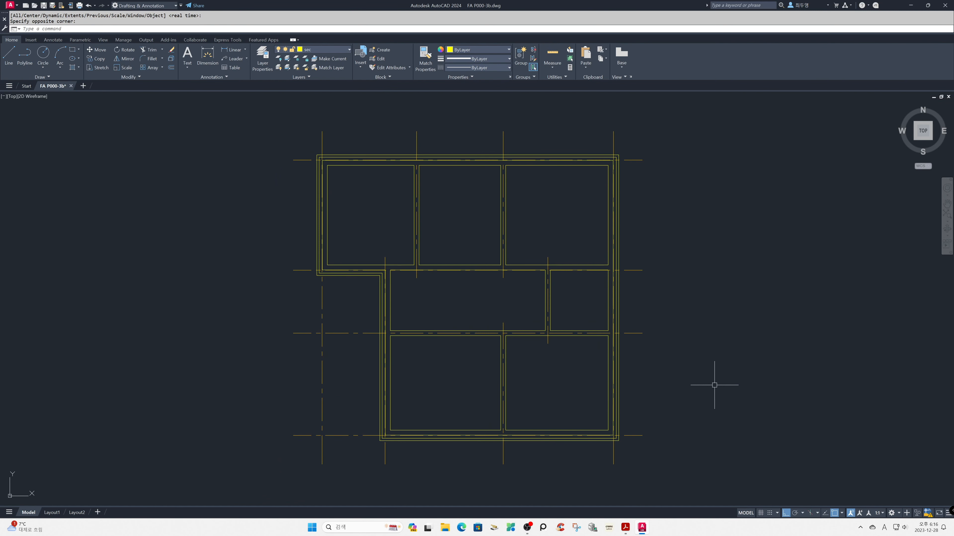
type("o")
key("Return")
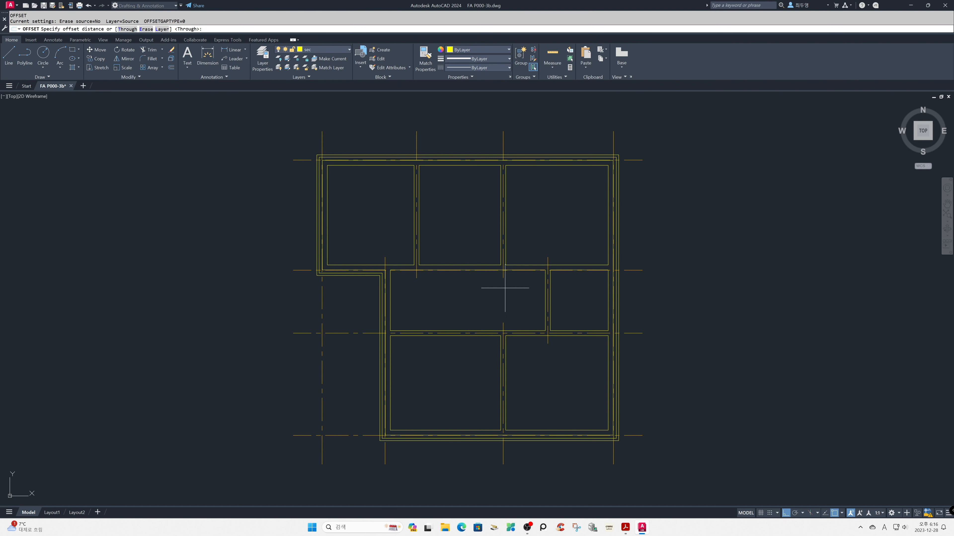
left_click(163, 30)
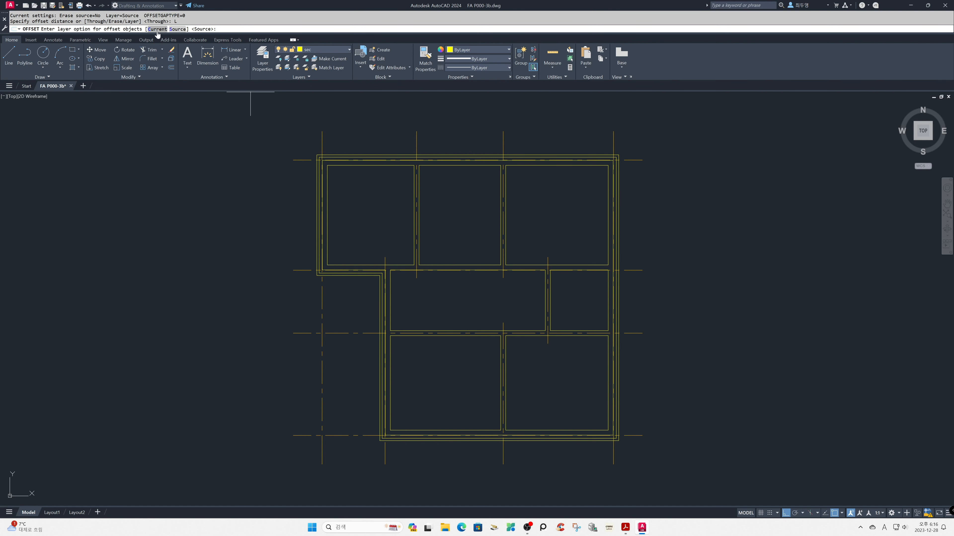
left_click(157, 31)
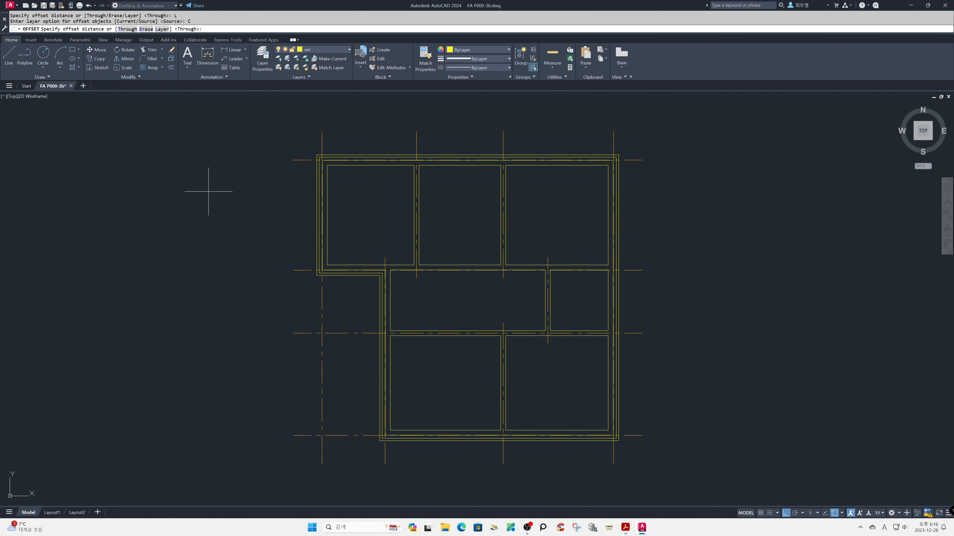
With object snap off, offset the two vertical grid lines flanking the upper middle room 1100 inward
key("F3")
key("Return")
left_click(417, 135)
left_click(435, 138)
left_click(502, 142)
left_click(490, 139)
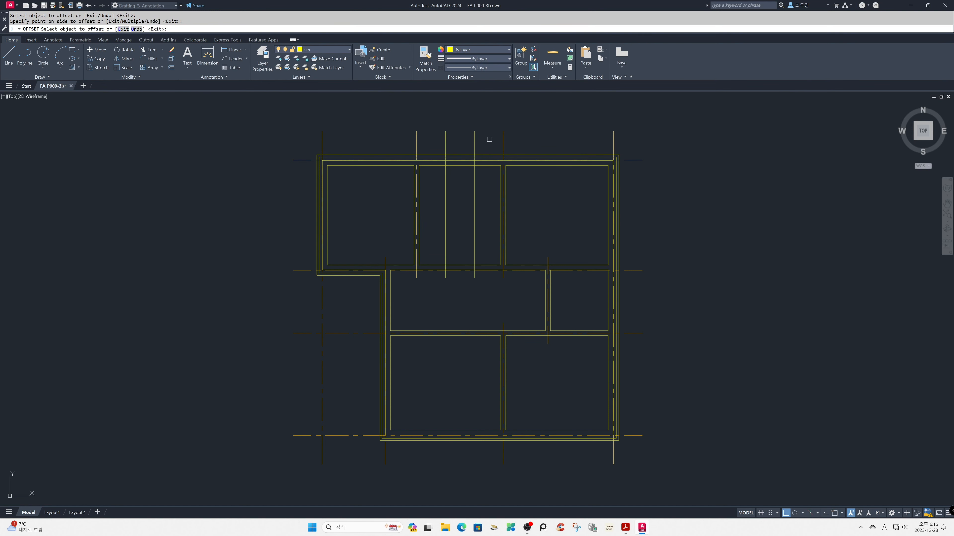
key("Return")
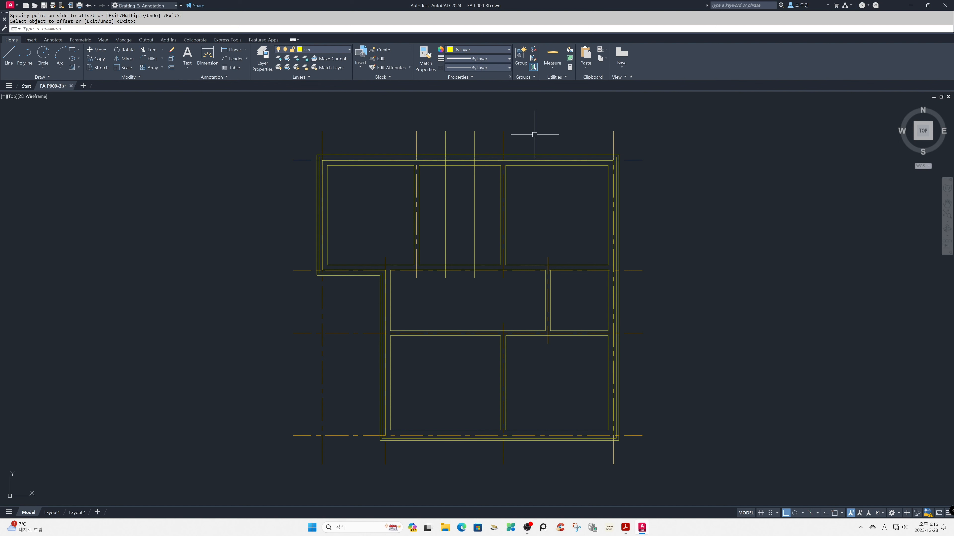
Trim the two new vertical lines inside the upper middle room back to the top exterior wall's inner face
type("tr")
key("Return")
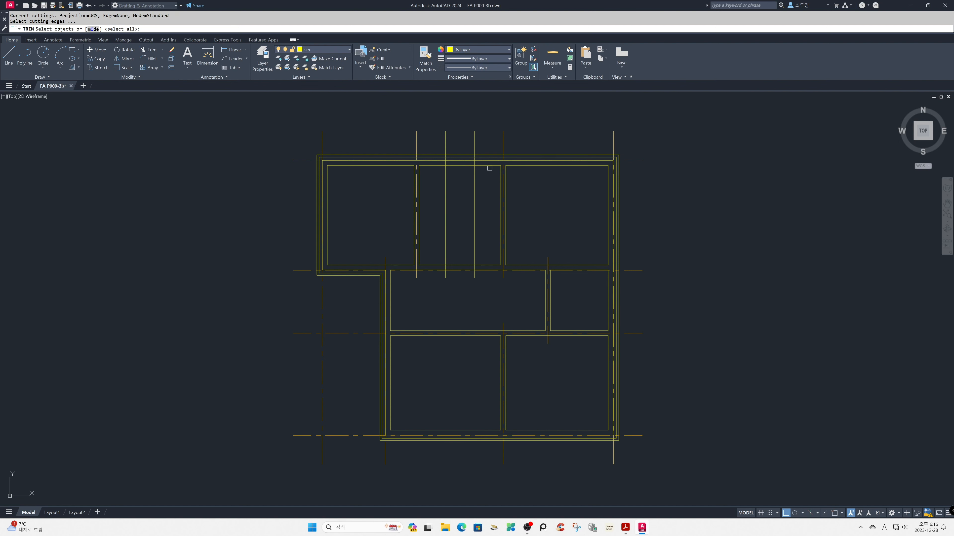
key("Return")
left_click(489, 186)
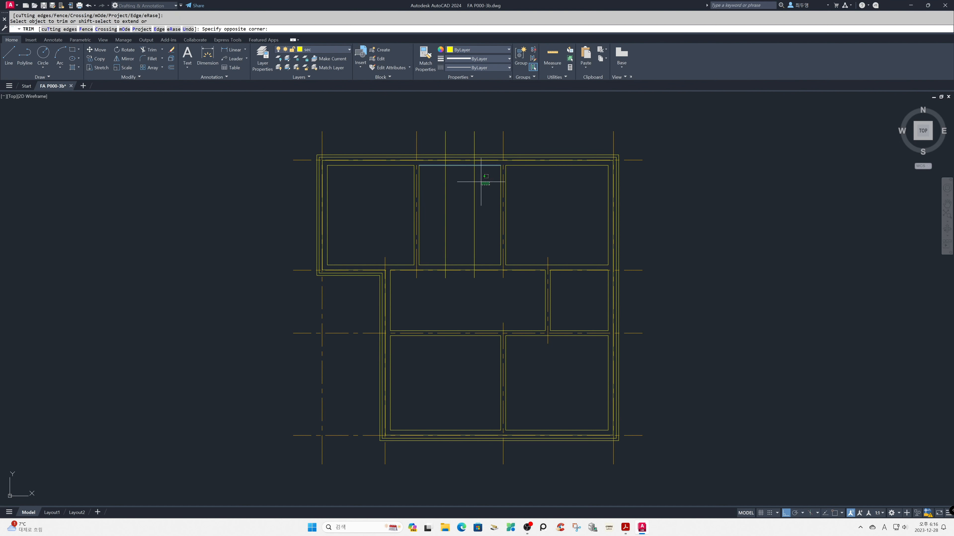
left_click(441, 174)
key("Return")
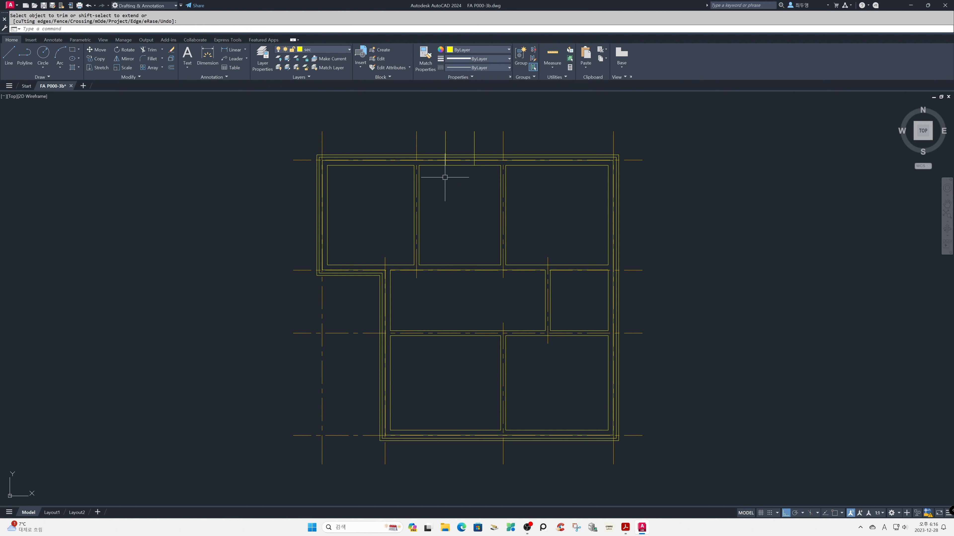
Offset the horizontal grid lines above and below the upper rooms 1200 inward
type("o")
key("Return")
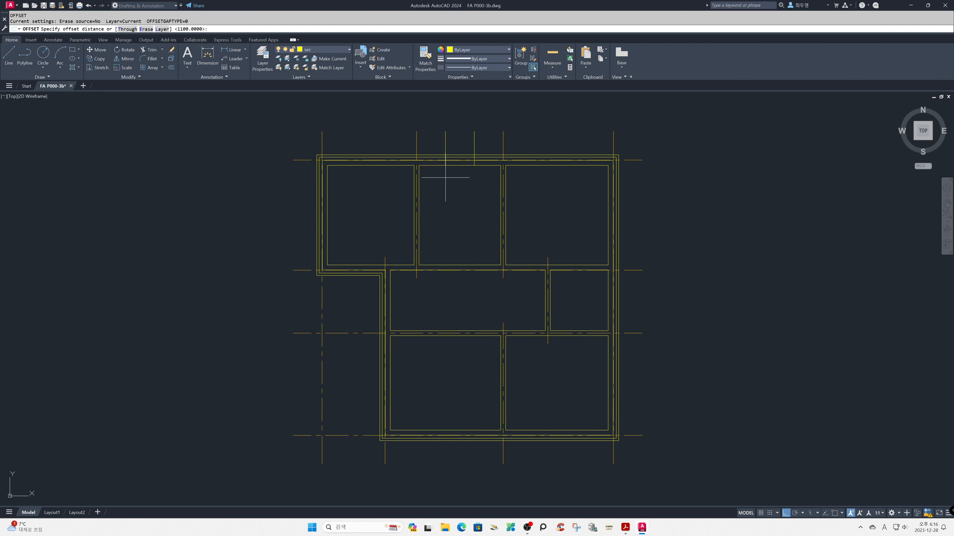
type("1200")
key("Return")
left_click(638, 161)
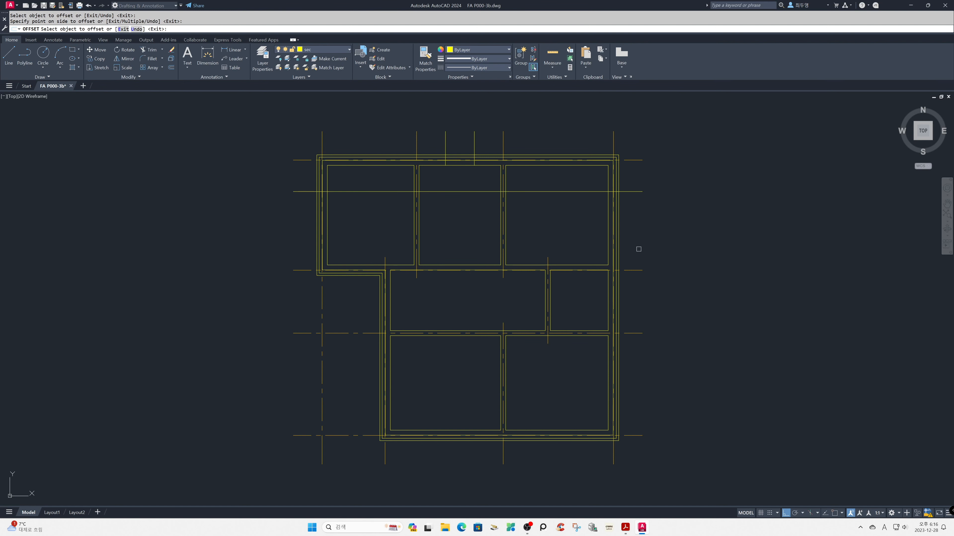
left_click(639, 263)
key("Return")
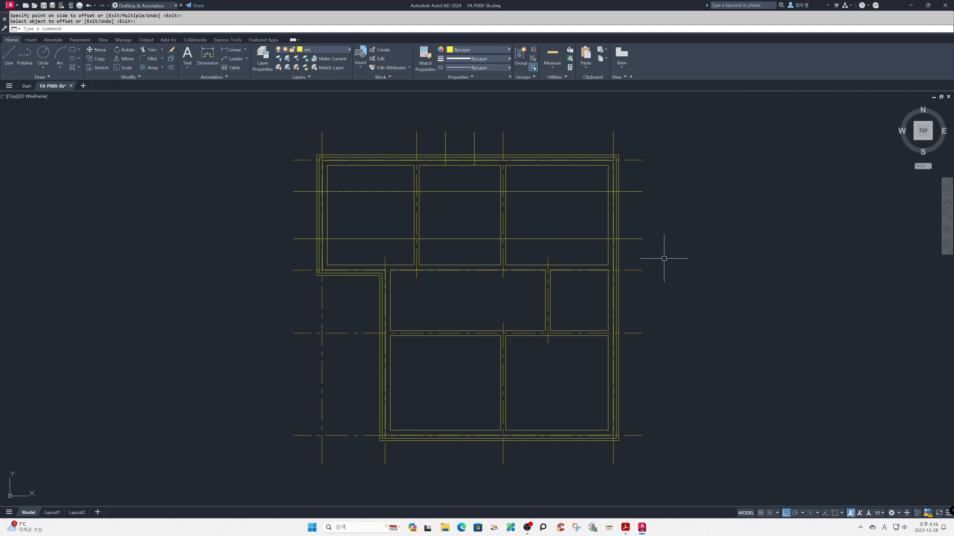
Offset the horizontal grid lines above and below the middle rooms 750 inward
key("Return")
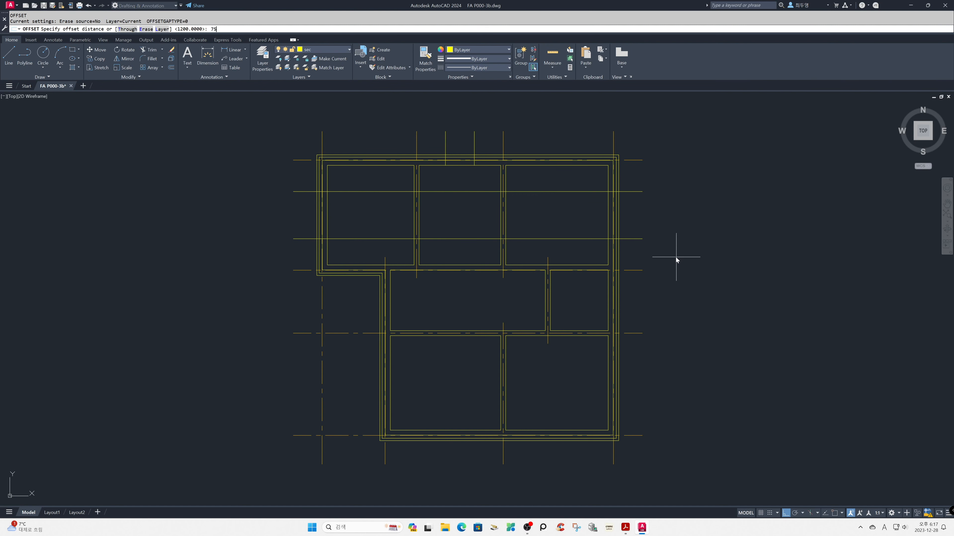
key("Return")
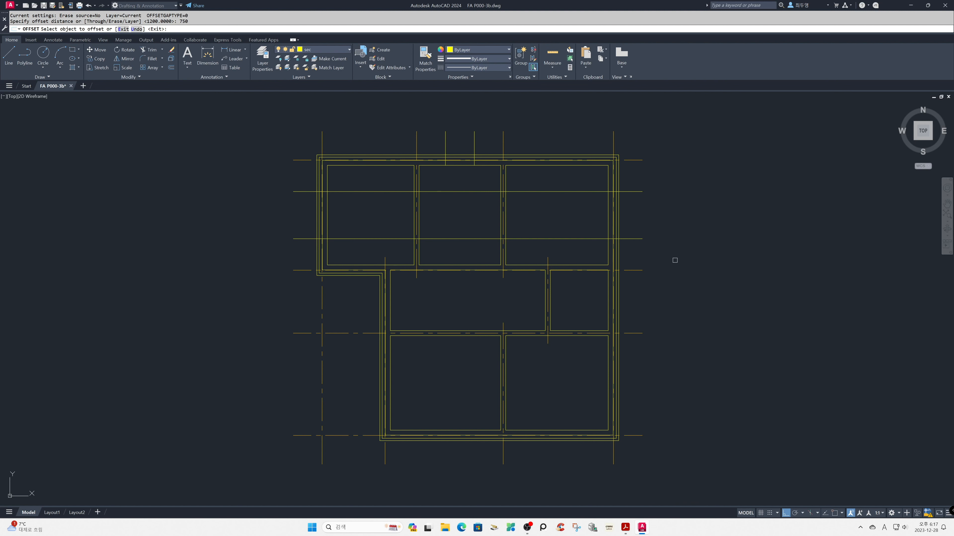
left_click(647, 269)
left_click(637, 293)
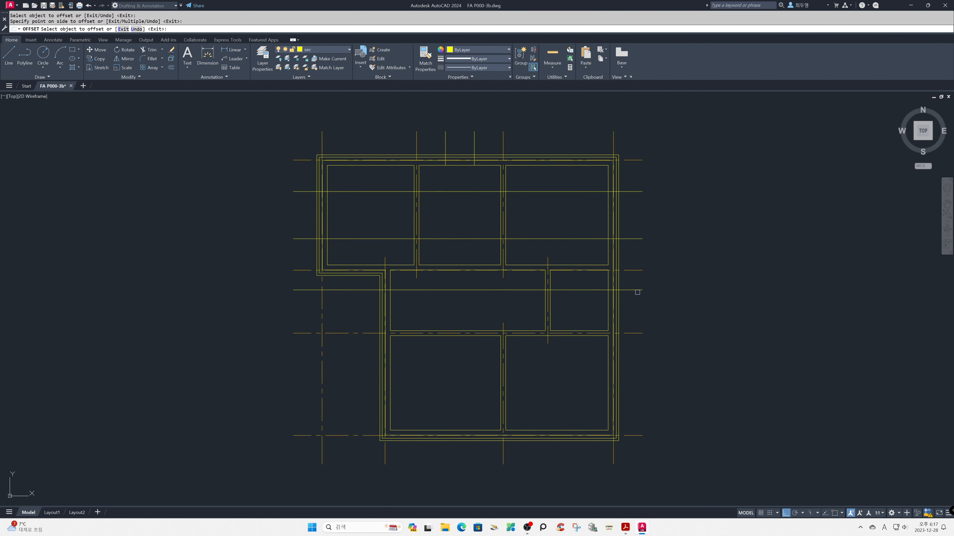
left_click(636, 333)
left_click(632, 311)
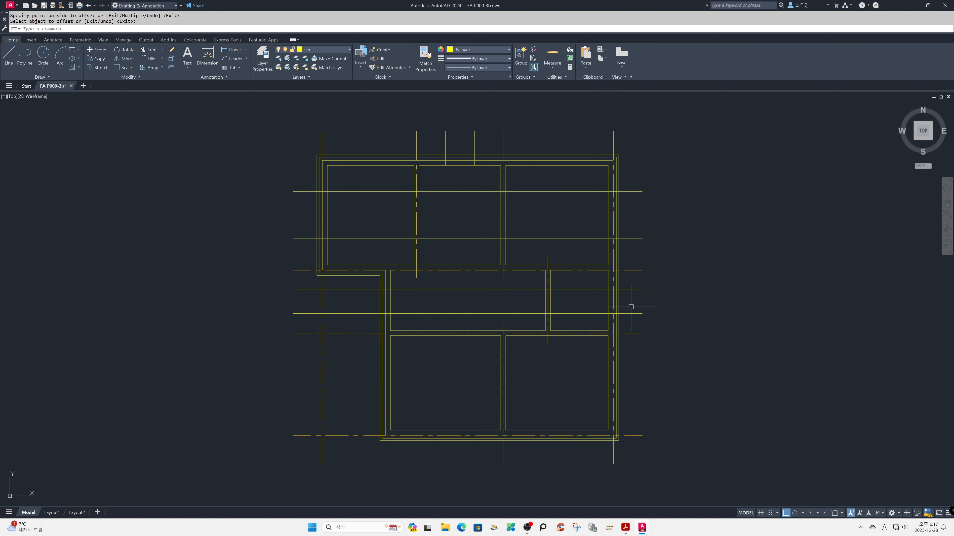
Trim the four new horizontal lines back to the inner face of the right exterior wall
type("r")
key("Return")
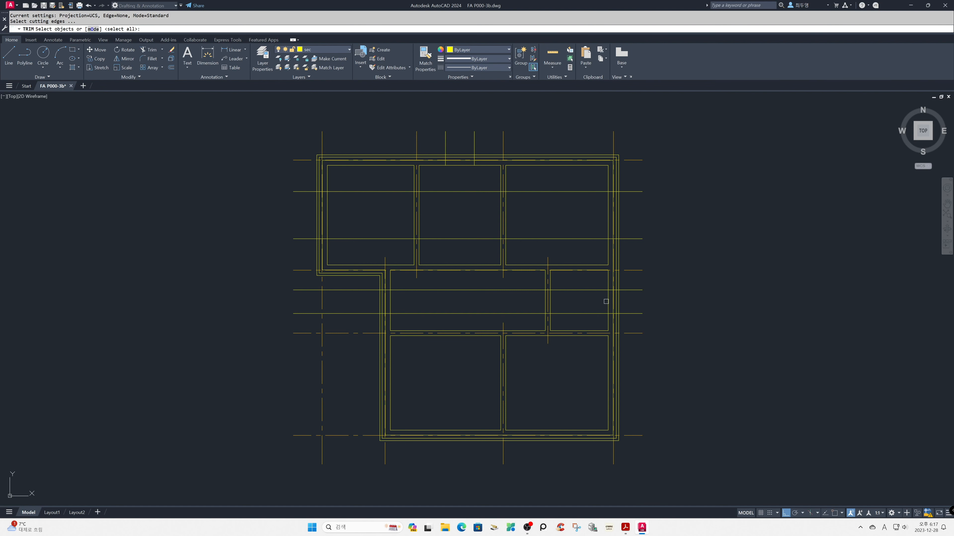
left_click(605, 292)
key("Return")
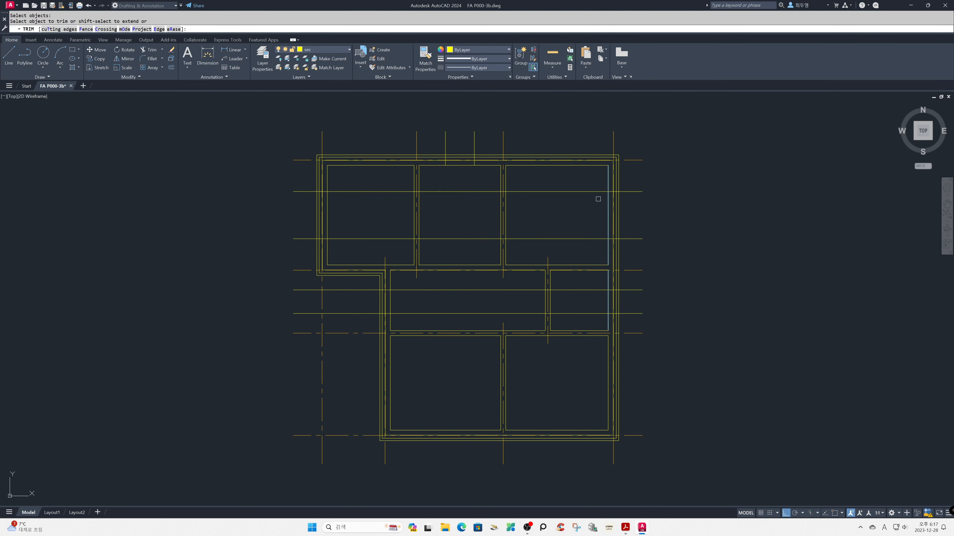
left_click(598, 180)
left_click(583, 248)
left_click(585, 280)
left_click(578, 320)
key("Return")
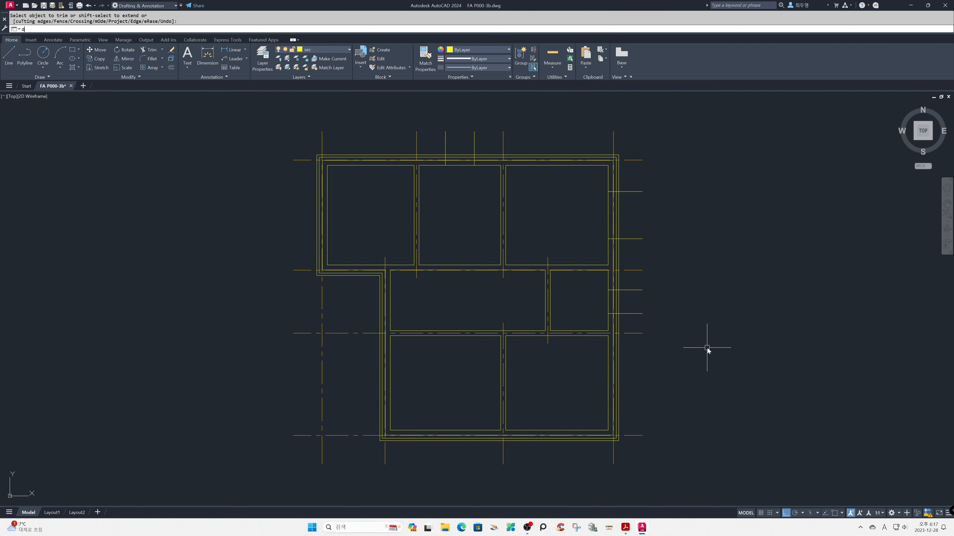
Offset the vertical grid lines on both sides of the lower-right room 900 inward
type("o")
key("Return")
type("900")
key("Return")
left_click(614, 463)
left_click(597, 464)
left_click(504, 461)
left_click(541, 462)
key("Return")
Offset the vertical grid lines on both sides of the lower-left room 600 inward
key("Return")
type("600")
key("Return")
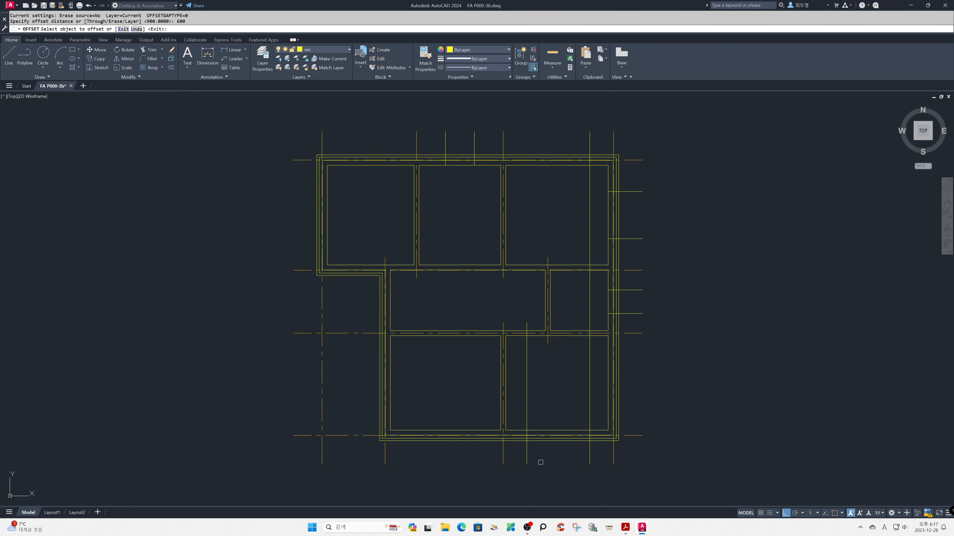
left_click(500, 460)
left_click(448, 457)
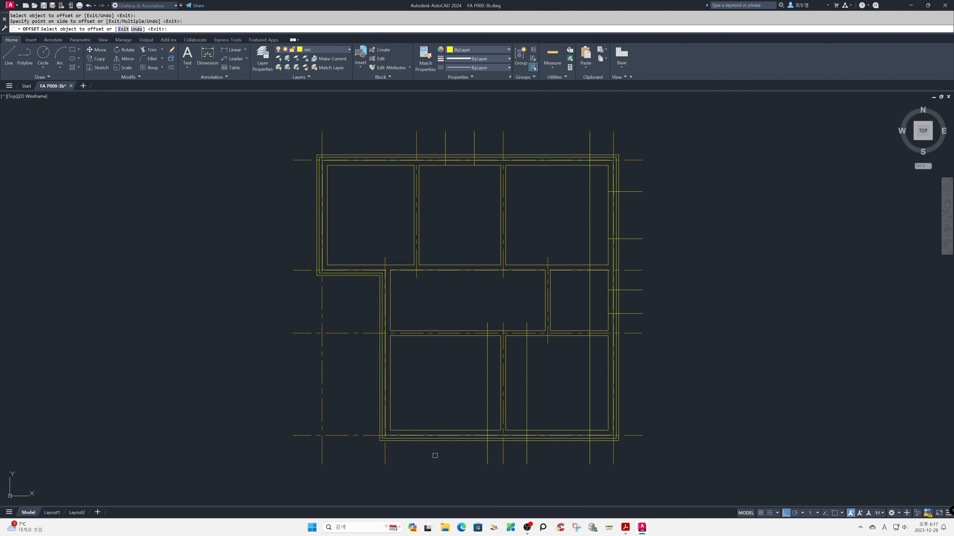
left_click(384, 455)
left_click(415, 460)
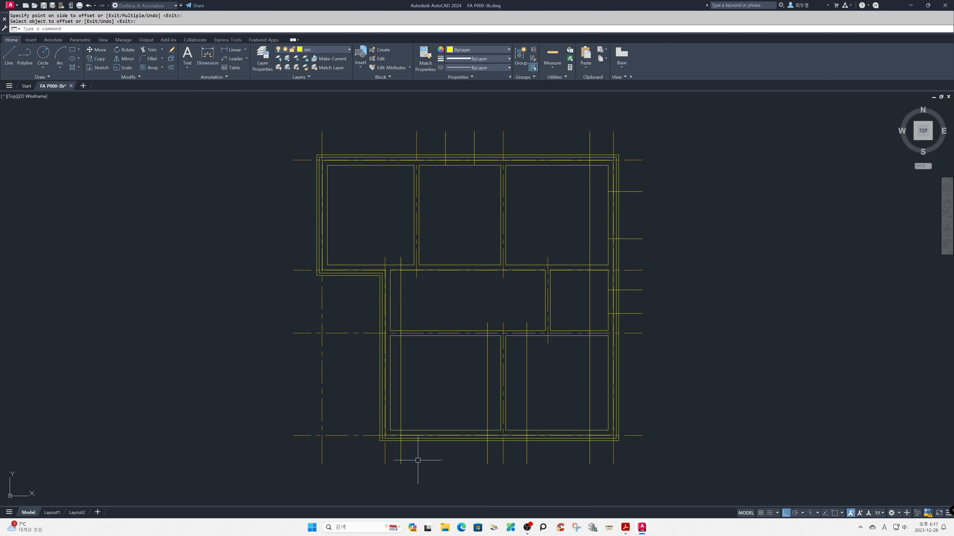
key("Escape")
Trim the four new vertical lines in the lower rooms back to the bottom exterior wall's inner face
type("tr")
key("Return")
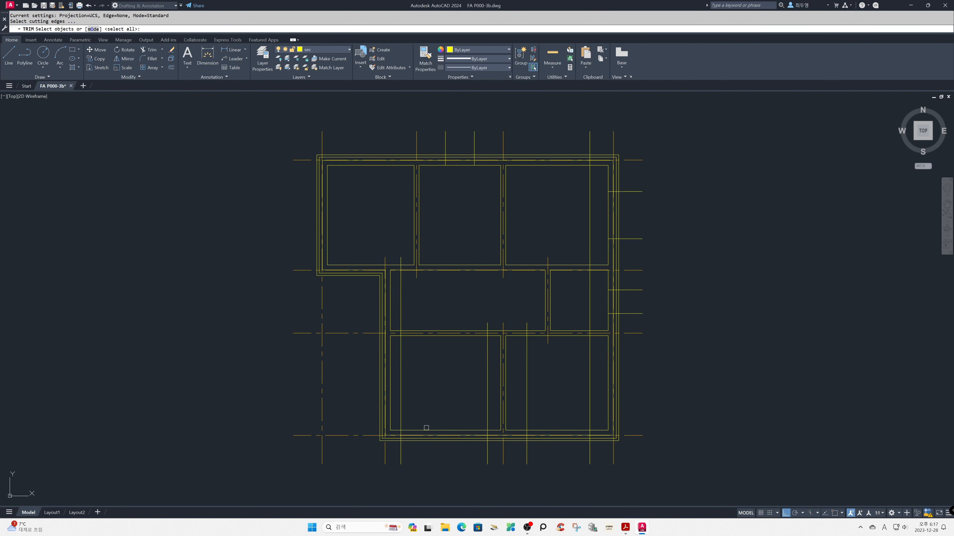
left_click(427, 429)
left_click(548, 430)
key("Return")
left_click(597, 422)
left_click(520, 411)
left_click(495, 412)
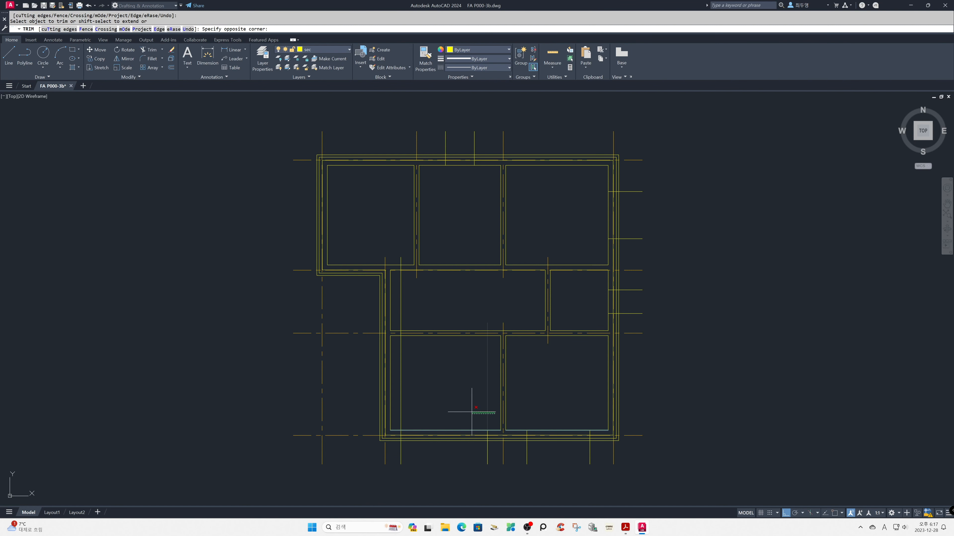
left_click(396, 408)
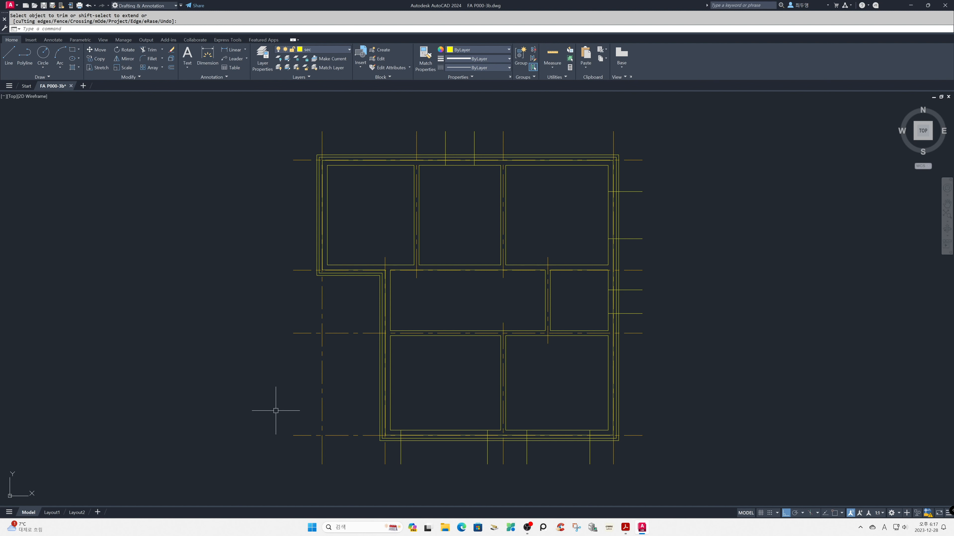
Offset the horizontal grid lines bounding the middle rooms 600 inward for the left exterior wall's opening
type("o")
key("space")
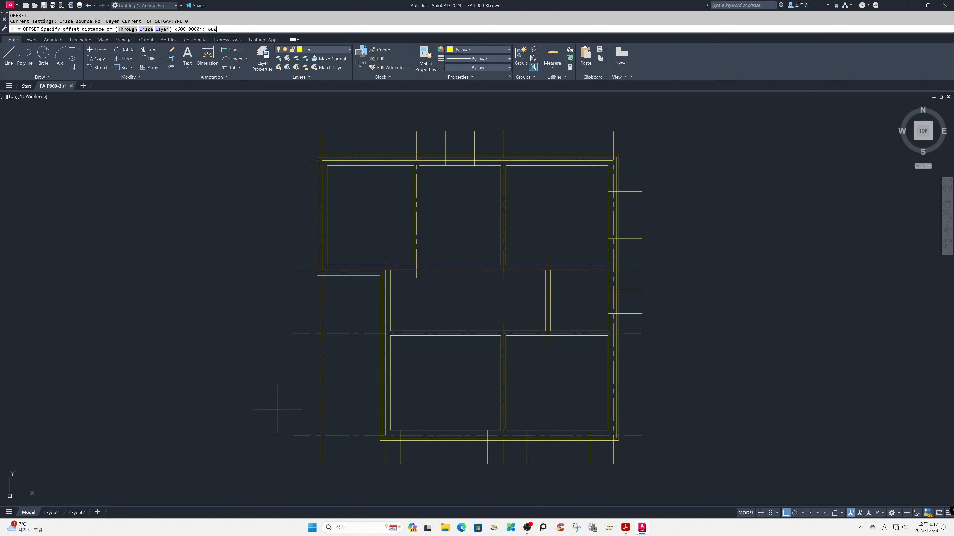
key("space")
left_click(301, 333)
left_click(304, 319)
left_click(301, 318)
left_click(300, 294)
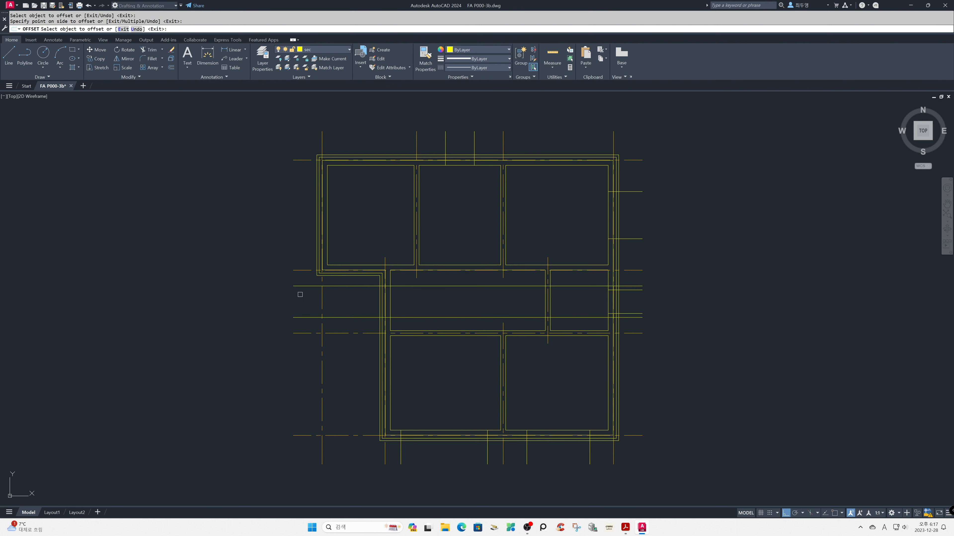
type("TR")
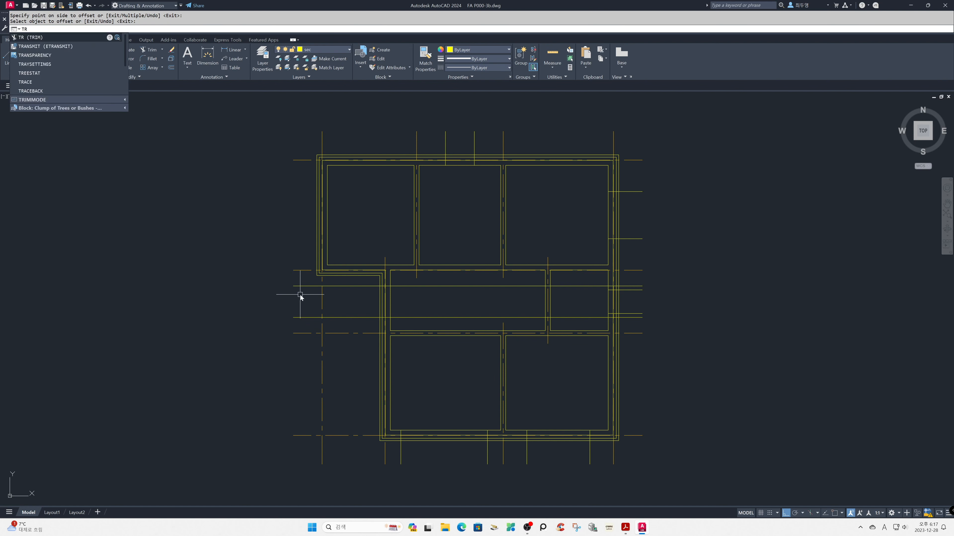
key("Escape")
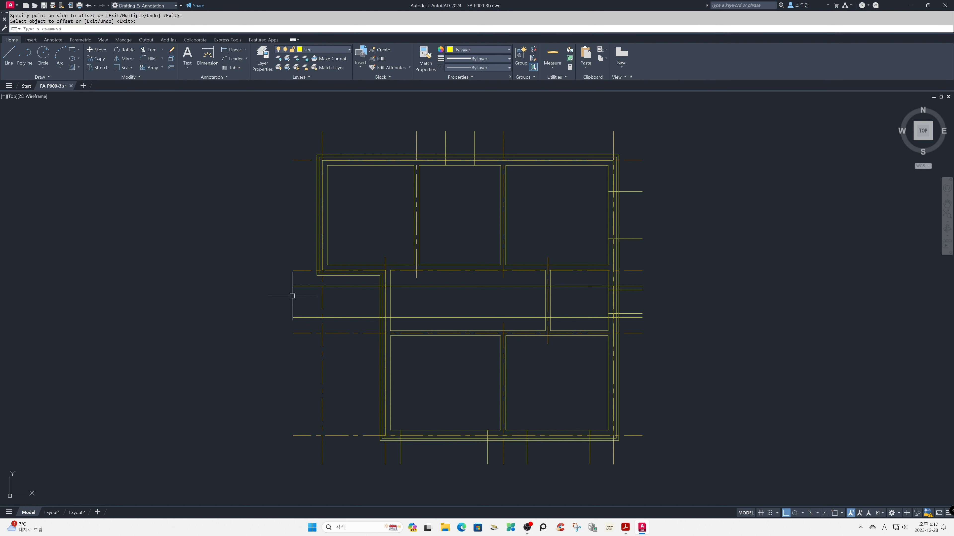
Offset the horizontal grid lines bounding the upper rooms 1200 inward for the upper-left exterior wall's opening
type("o")
key("Return")
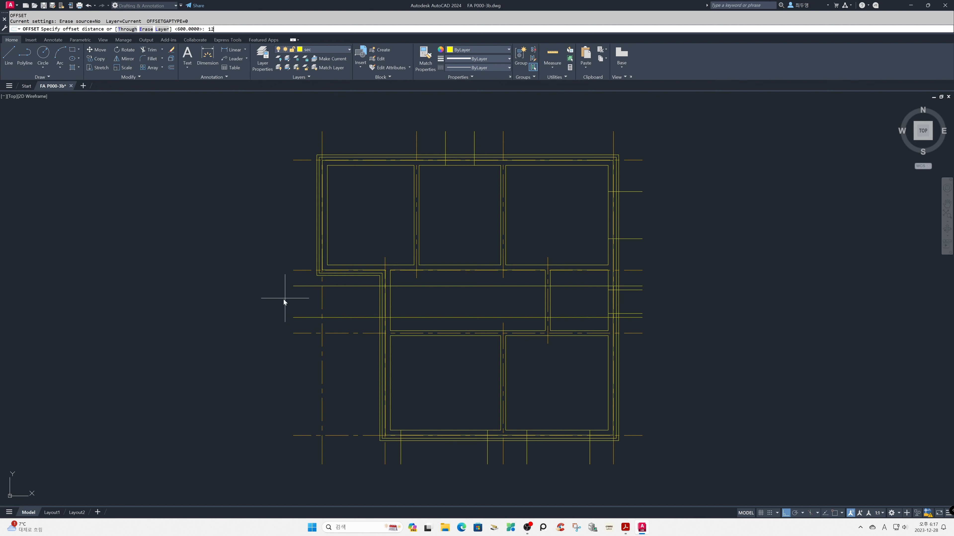
type("1200")
key("Return")
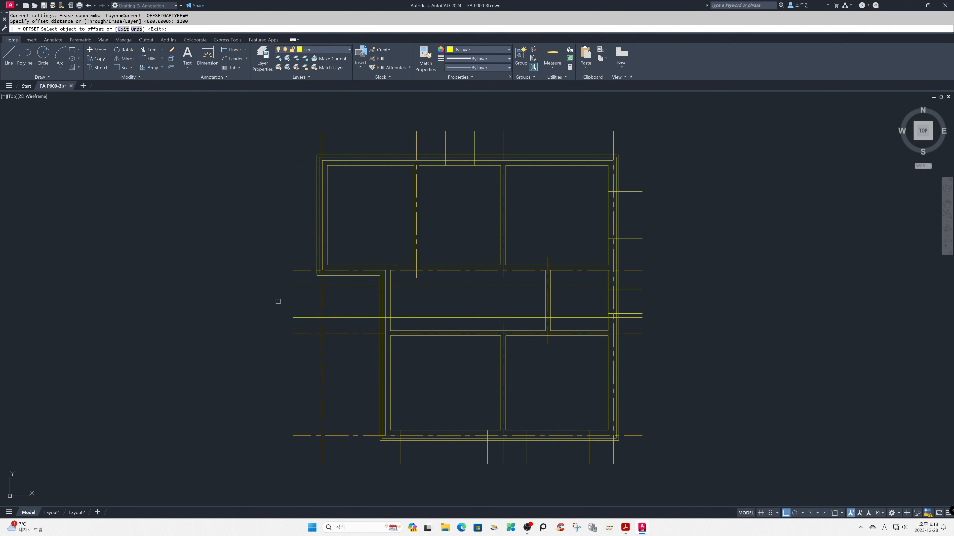
left_click(291, 271)
left_click(294, 248)
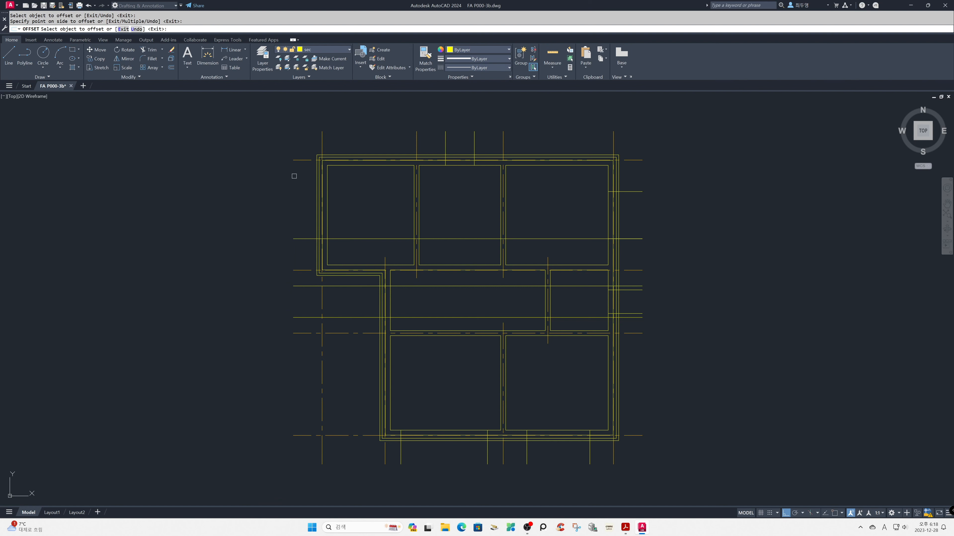
left_click(297, 161)
left_click(297, 165)
key("Return")
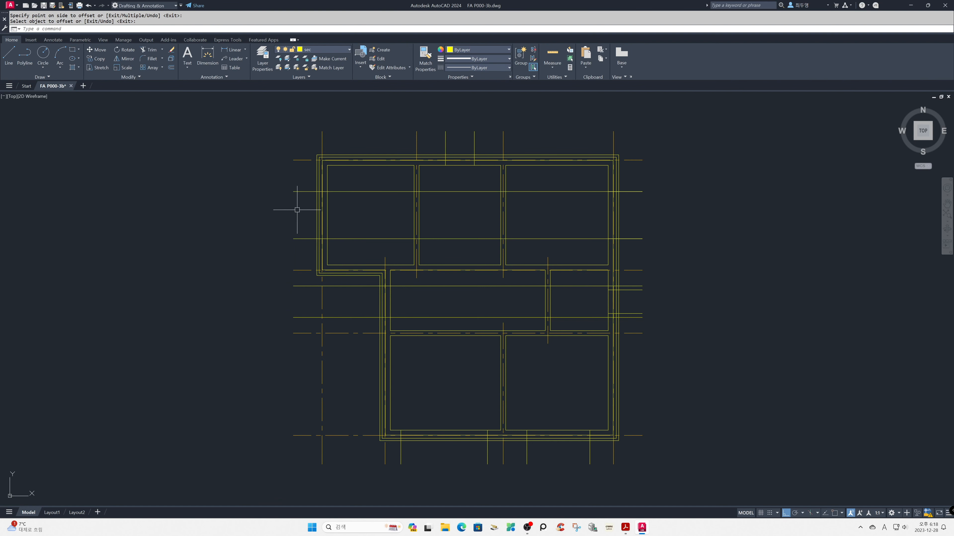
Trim the four horizontal opening lines back to the inner faces of the exterior walls, clearing them from the rooms
type("tr")
key("Return")
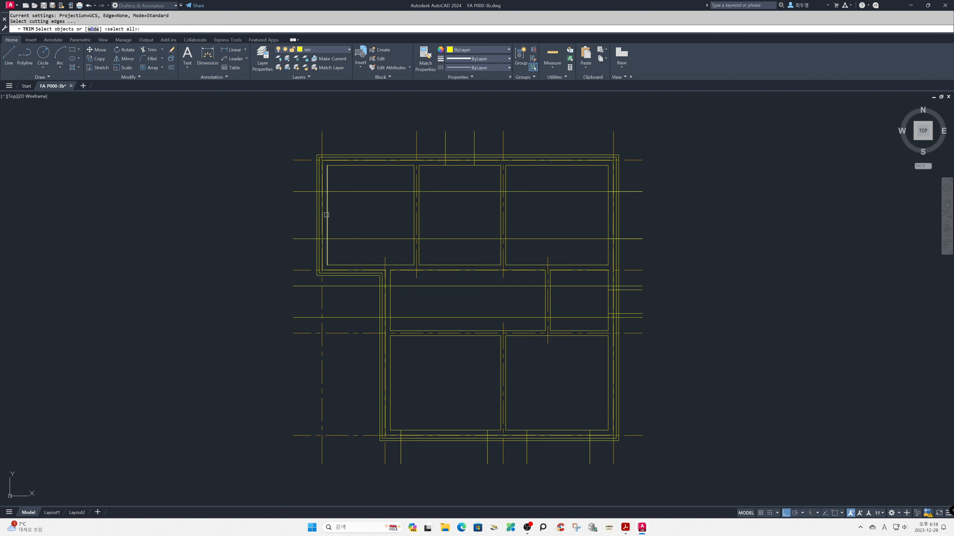
left_click(327, 216)
key("Return")
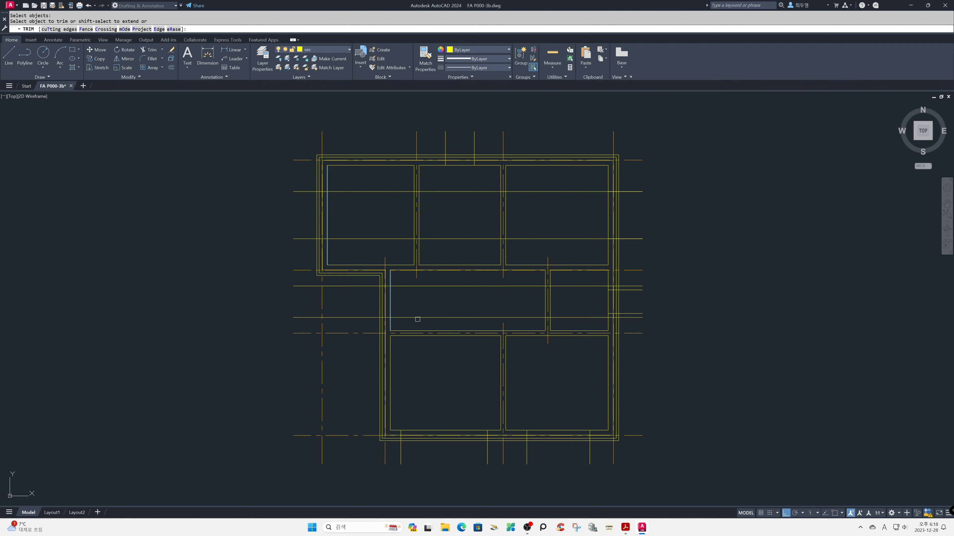
left_click(429, 324)
left_click(418, 278)
left_click(401, 247)
left_click(390, 193)
key("Return")
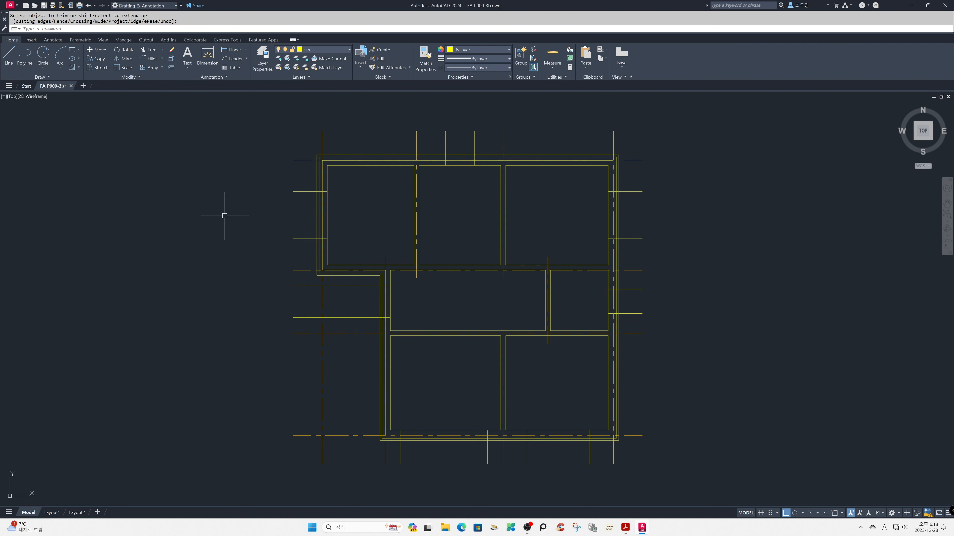
Offset the vertical grid line between the two lower rooms 400 toward the lower-right room
type("o")
key("Return")
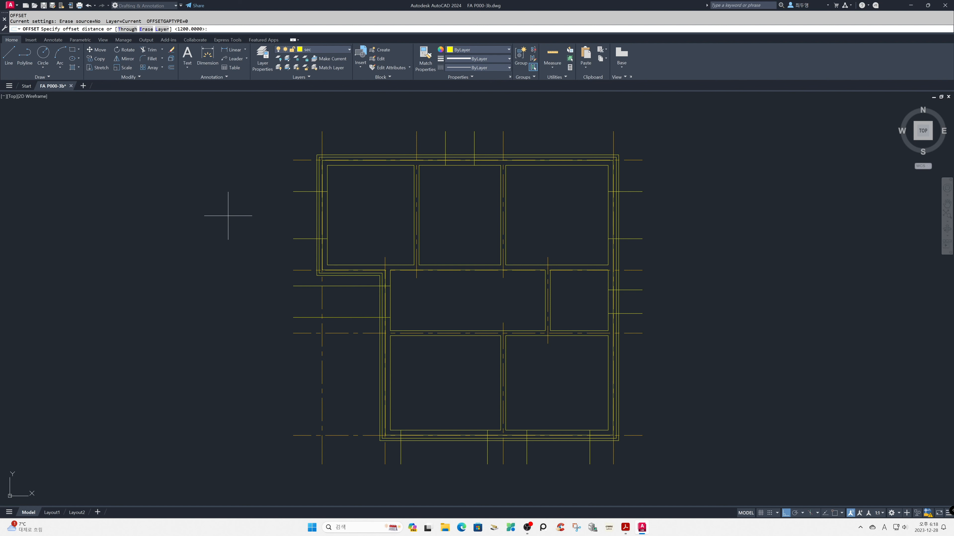
type("400")
key("Return")
left_click(503, 320)
left_click(525, 318)
key("Return")
Offset the new vertical line in the lower-right room another 900 to the right for the door width
key("Return")
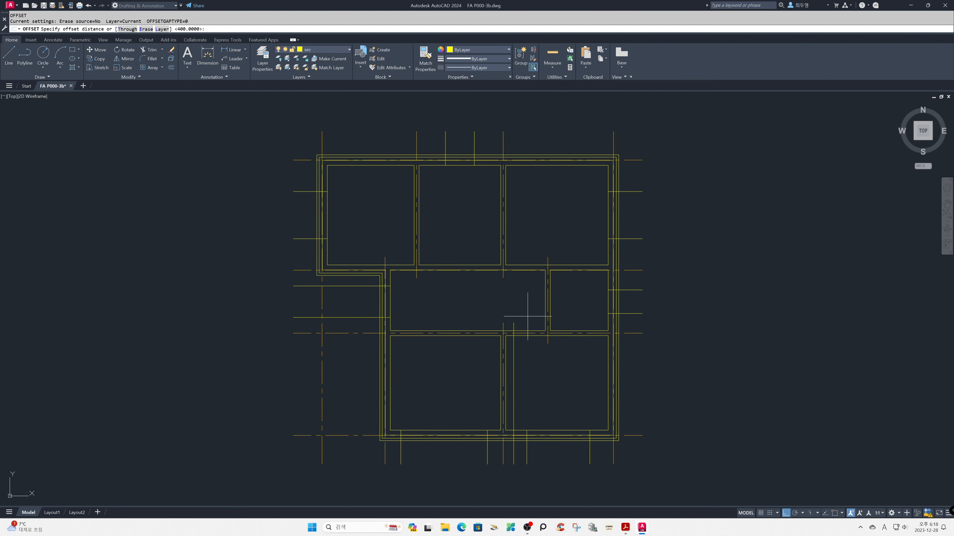
type("900")
key("Return")
left_click(514, 319)
left_click(527, 323)
key("Return")
Stretch the upper ends of the two new vertical door lines up into the upper-right room
type("s")
key("Return")
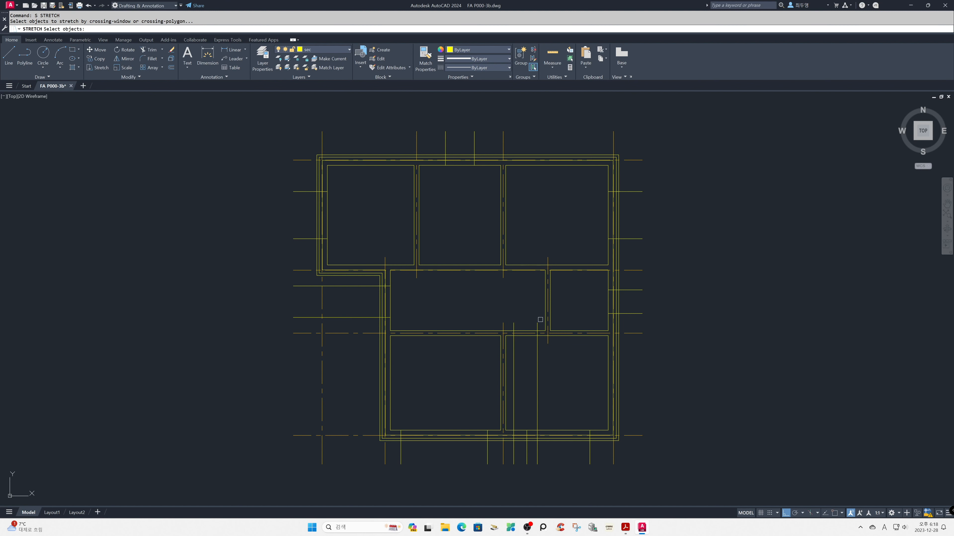
left_click(542, 326)
left_click(510, 316)
key("Return")
left_click(537, 324)
left_click(536, 234)
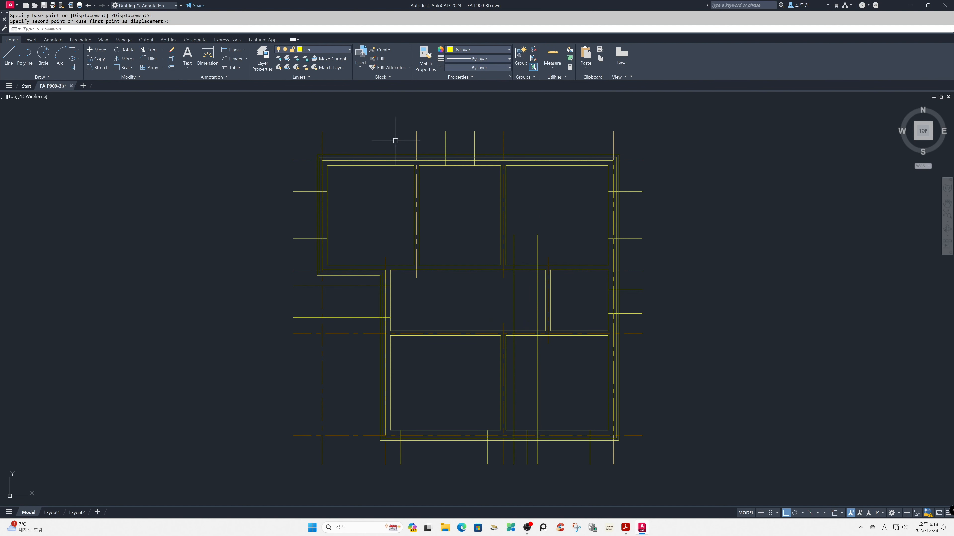
Freeze the cen layer to hide the grid lines
left_click(317, 51)
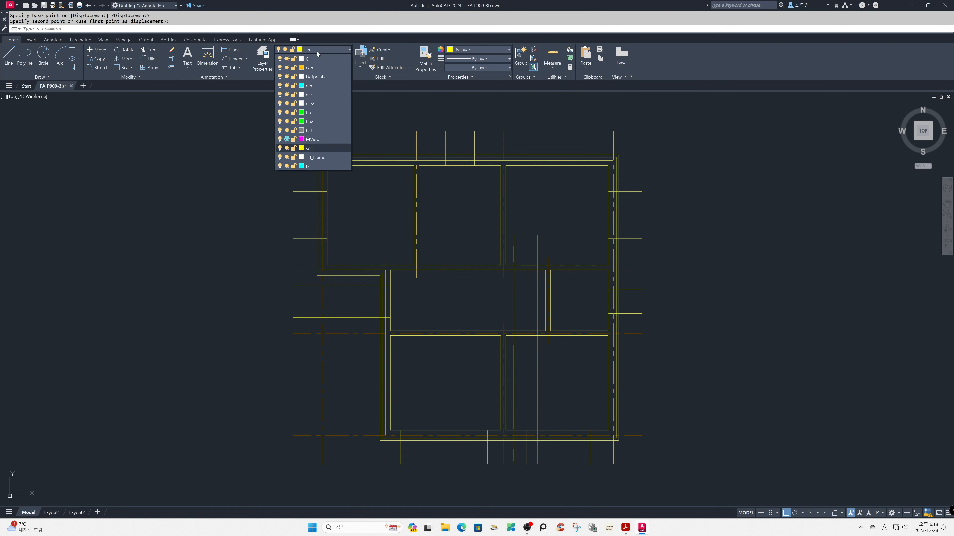
left_click(287, 69)
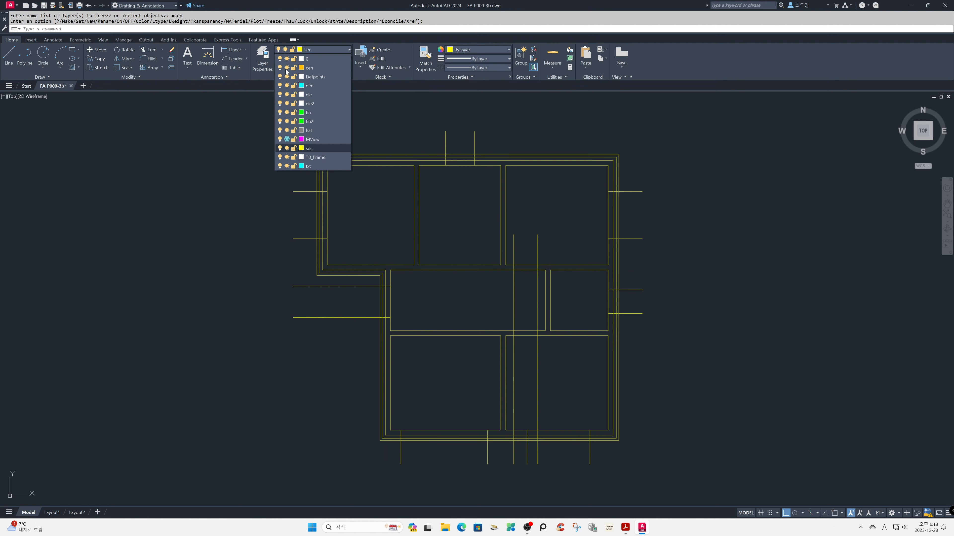
left_click(240, 170)
Trim the two vertical door lines so they remain only within the horizontal walls above and below the middle room
type("tr")
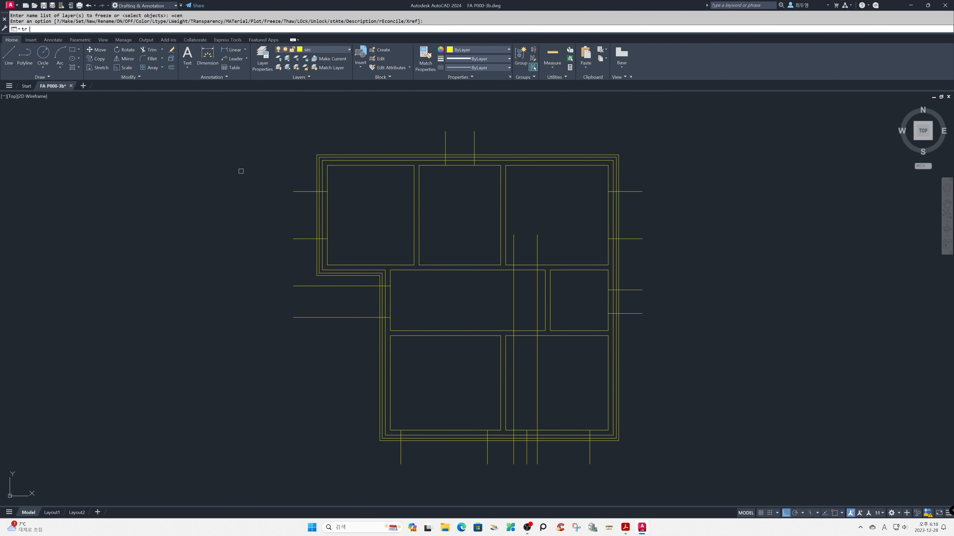
key("Return")
left_click(531, 352)
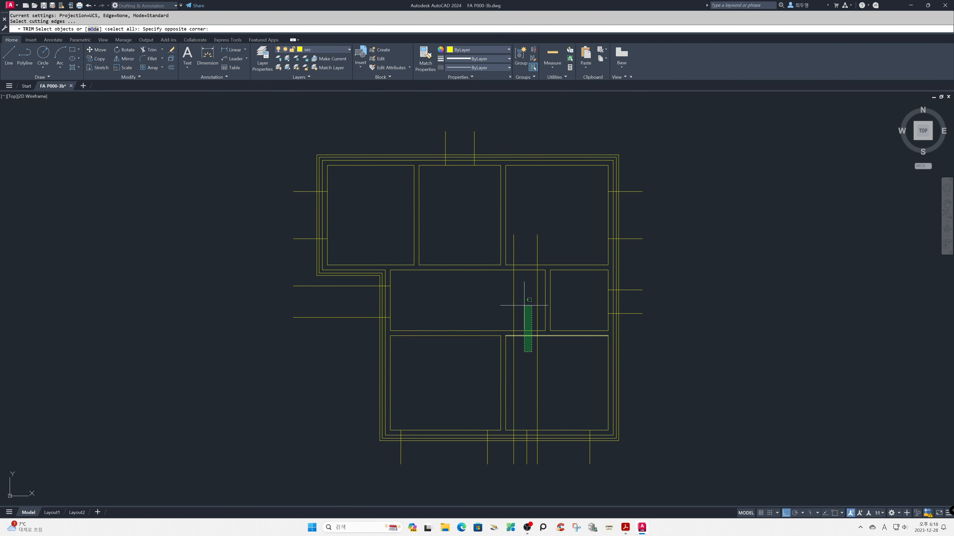
left_click(521, 253)
key("Return")
left_click(550, 252)
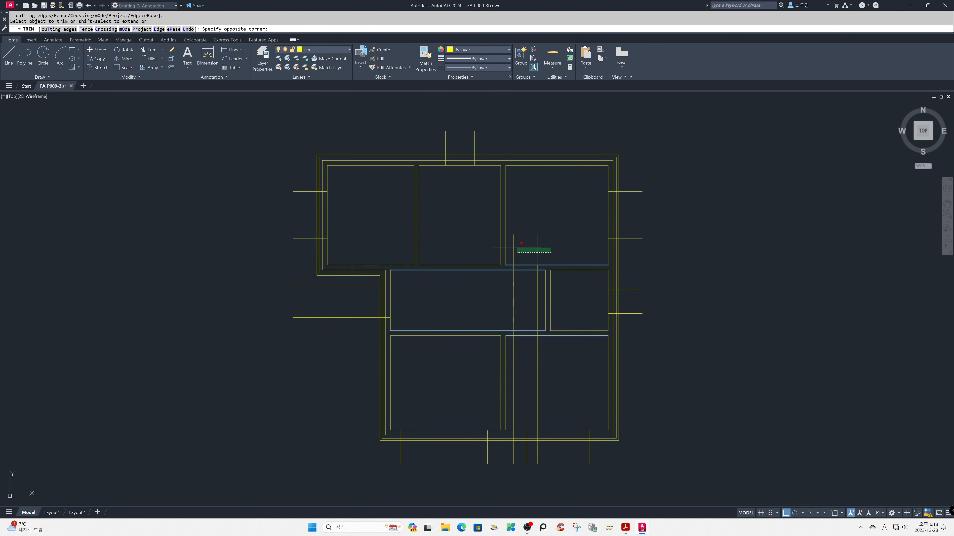
left_click(511, 248)
left_click(509, 290)
left_click(543, 305)
left_click(546, 358)
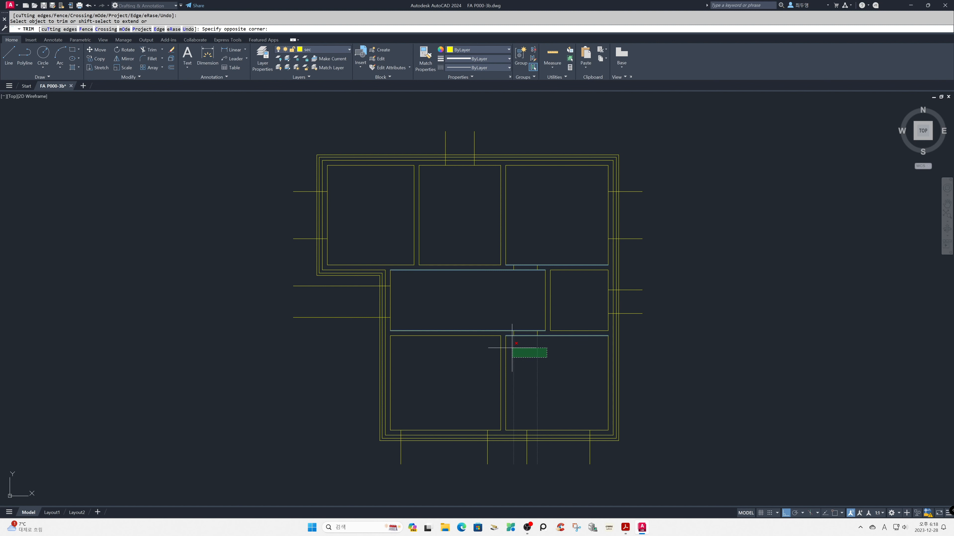
left_click(512, 348)
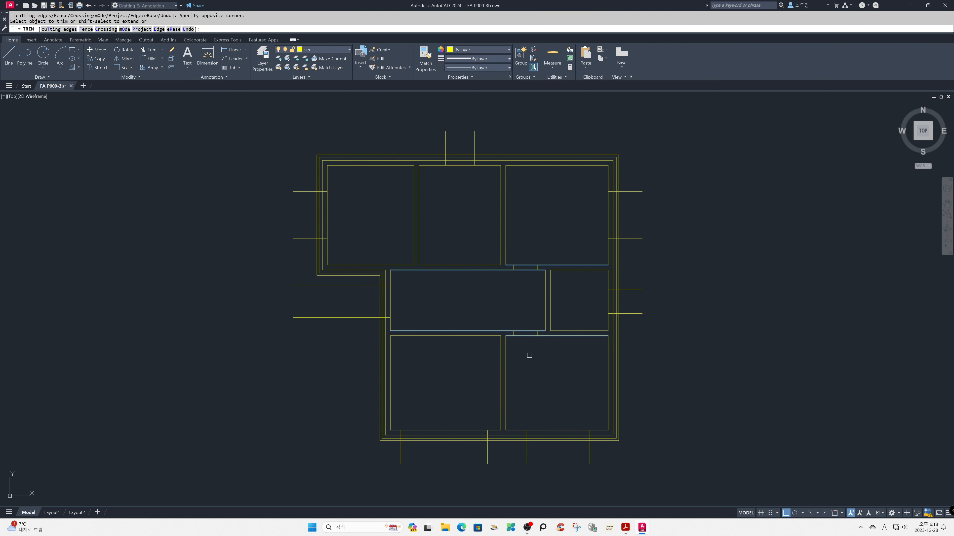
key("Return")
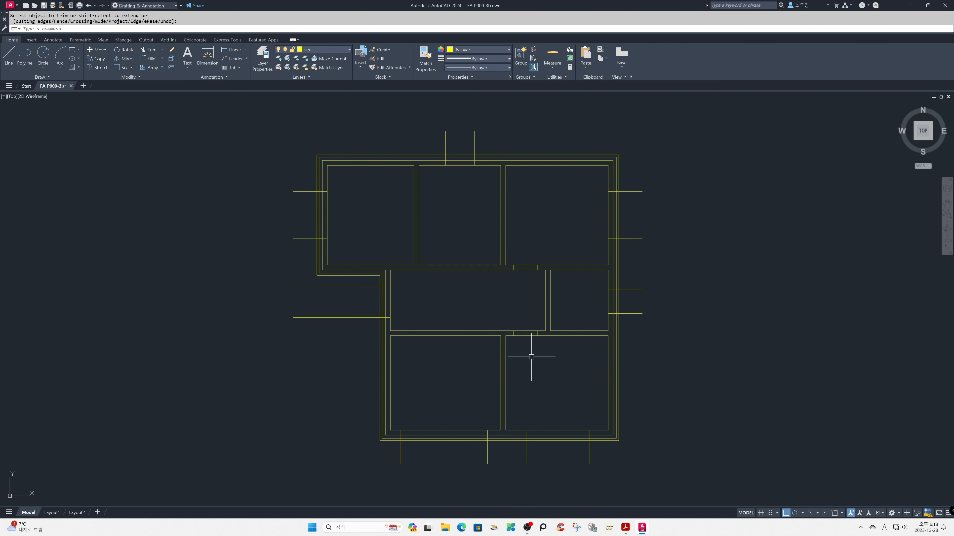
Offset the upper wall line of the small middle-right room 305 down into the room
type("o")
key("Return")
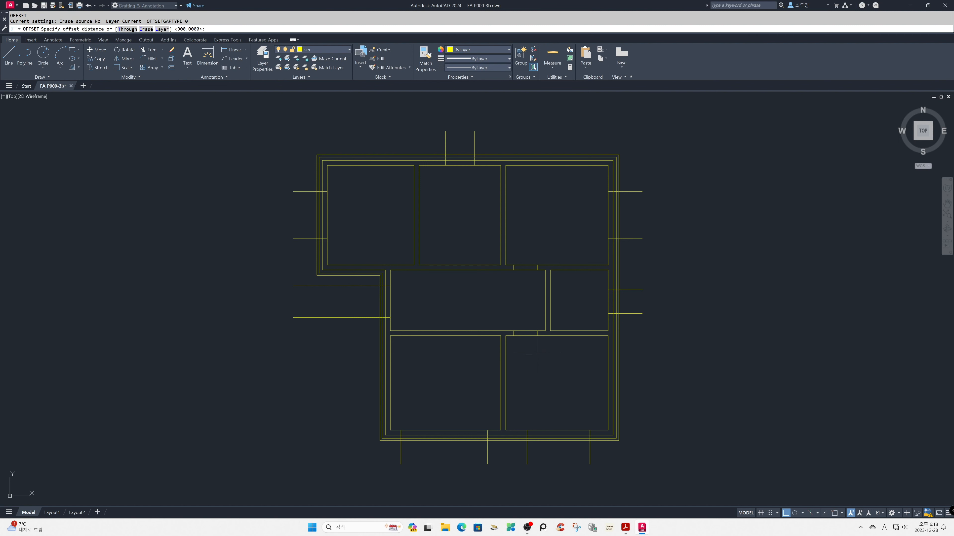
type("305")
key("Return")
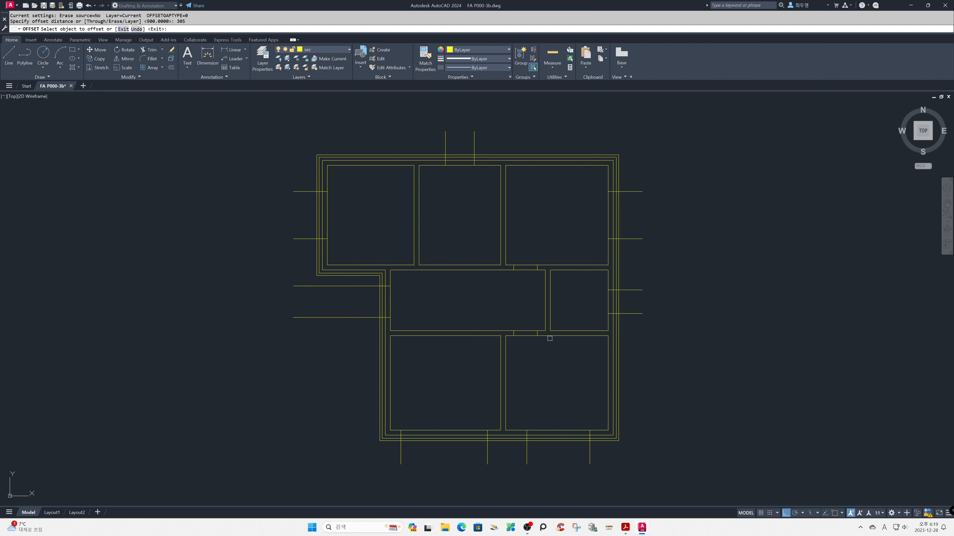
left_click(563, 270)
left_click(564, 288)
key("Return")
Offset the new horizontal line in the small middle-right room 800 downward for the door width
key("Return")
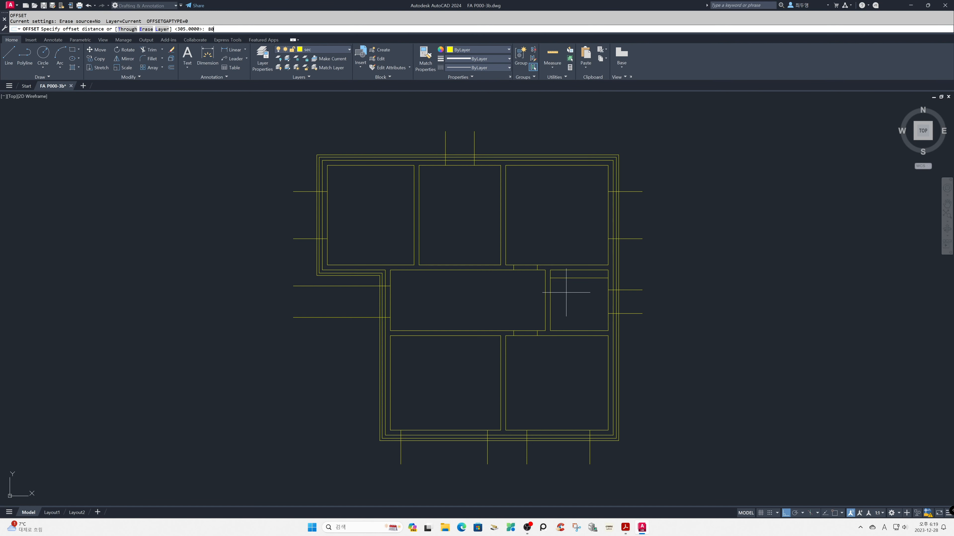
key("Return")
left_click(563, 279)
left_click(564, 297)
Stretch the left ends of the two horizontal door lines across the partition into the large middle room
type("s")
key("Return")
left_click(566, 312)
left_click(533, 273)
key("Return")
left_click(534, 288)
left_click(492, 292)
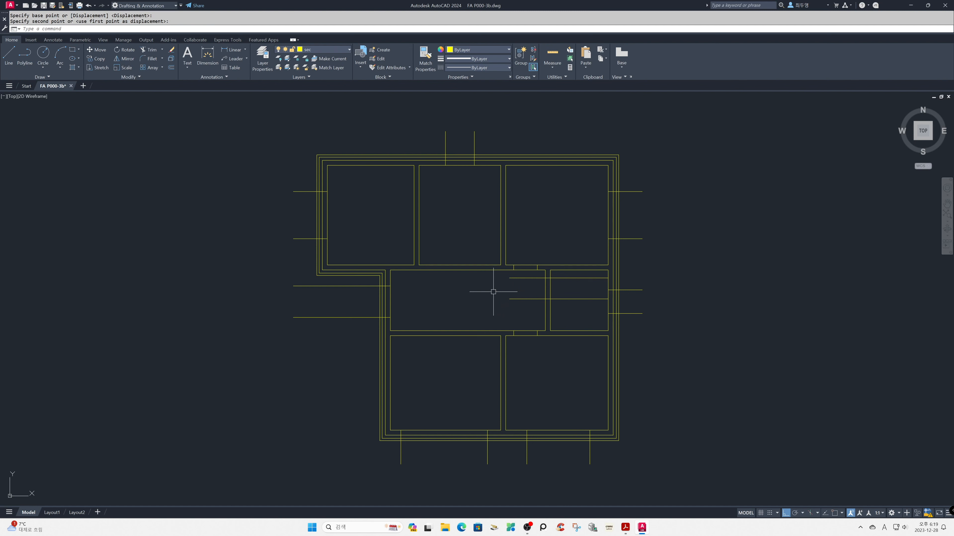
Trim the two horizontal door lines inside the small middle-right room back to its partition face
type("tr")
key("Return")
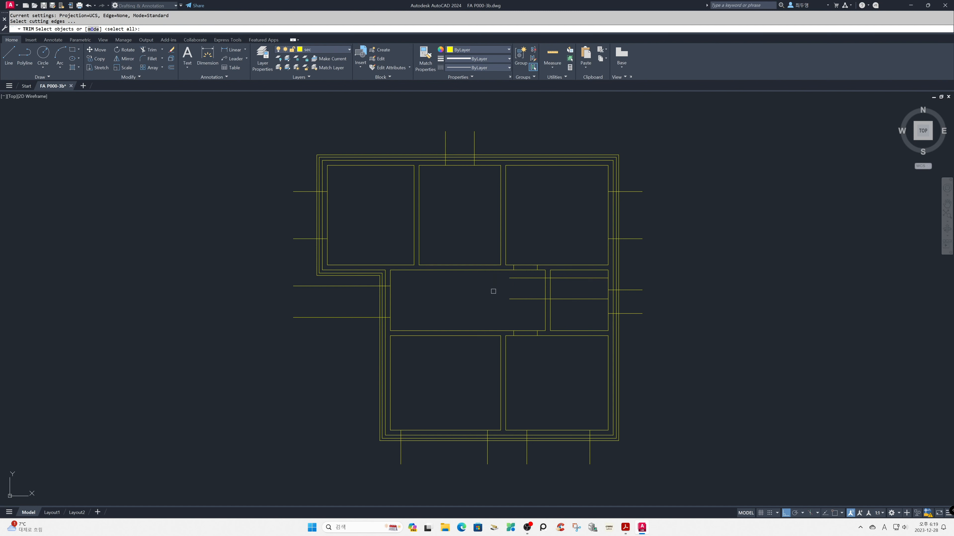
left_click(567, 311)
left_click(560, 273)
key("Return")
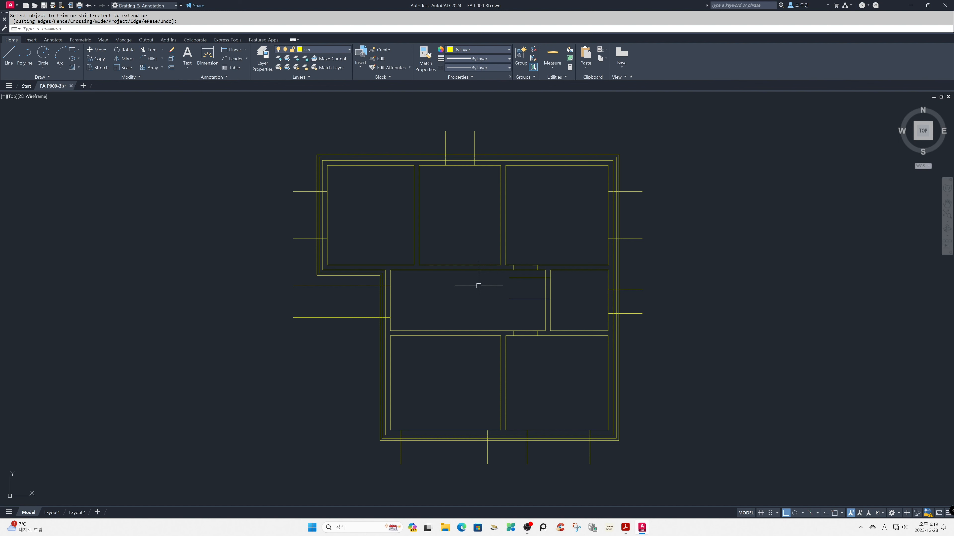
Offset the left wall line of the large middle room 1300 into the room
type("o")
key("Return")
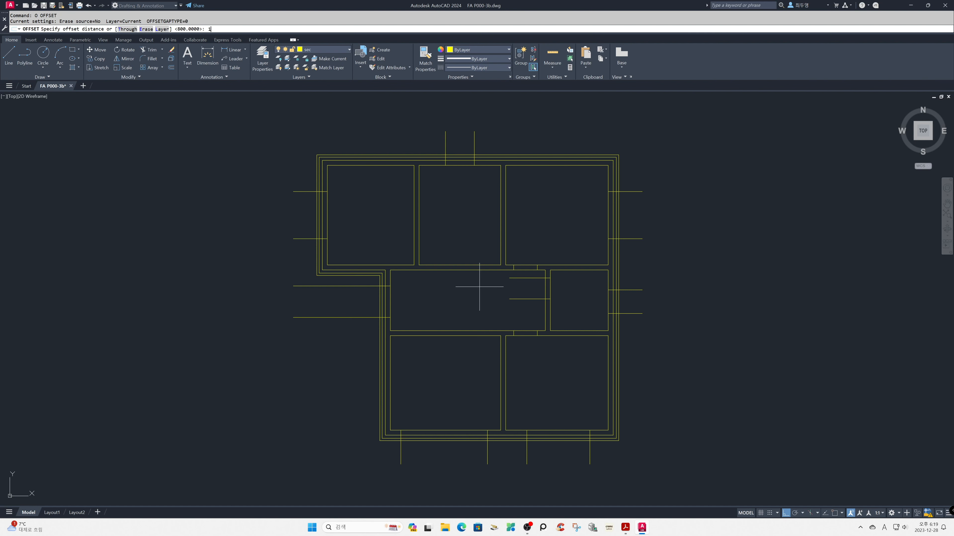
key("Return")
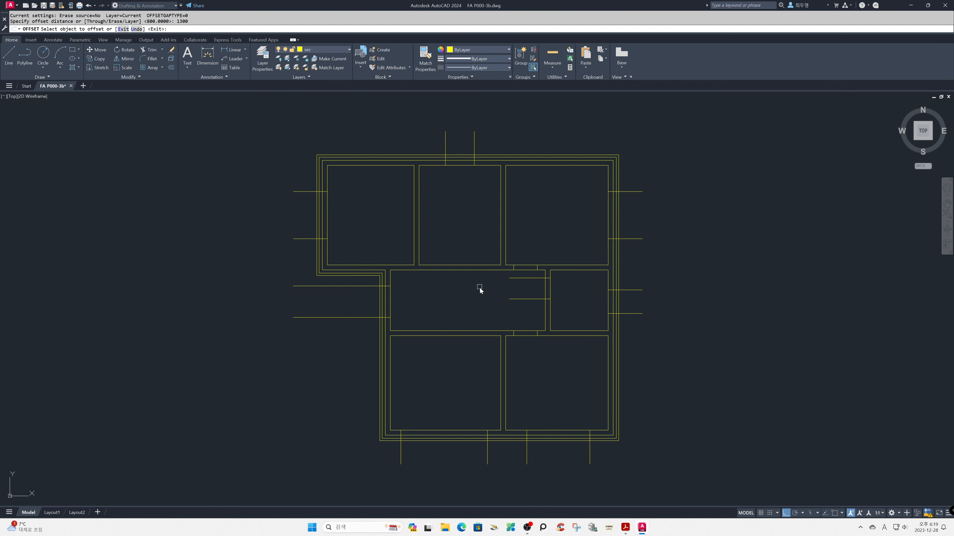
left_click(390, 308)
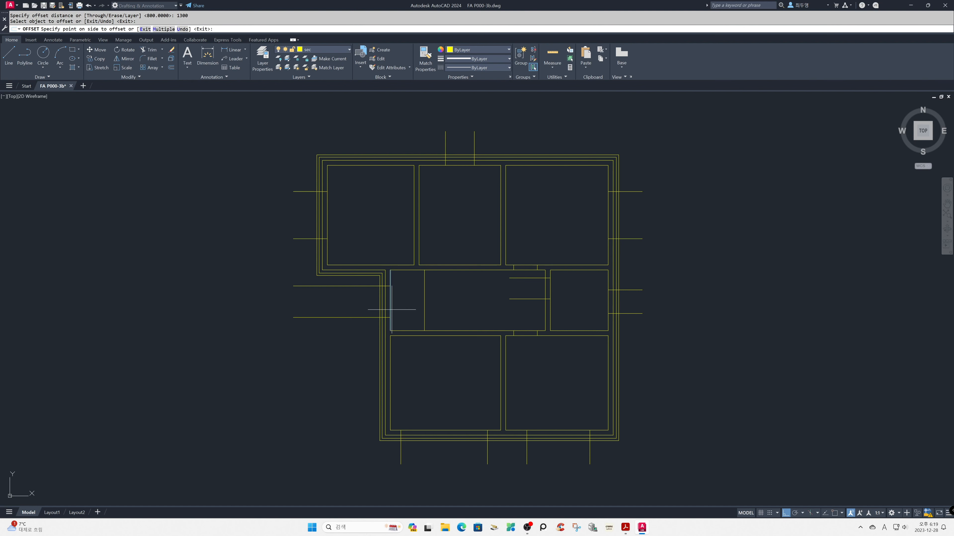
left_click(436, 313)
key("Return")
Offset the new vertical line in the large middle room another 2200 to the right
key("Return")
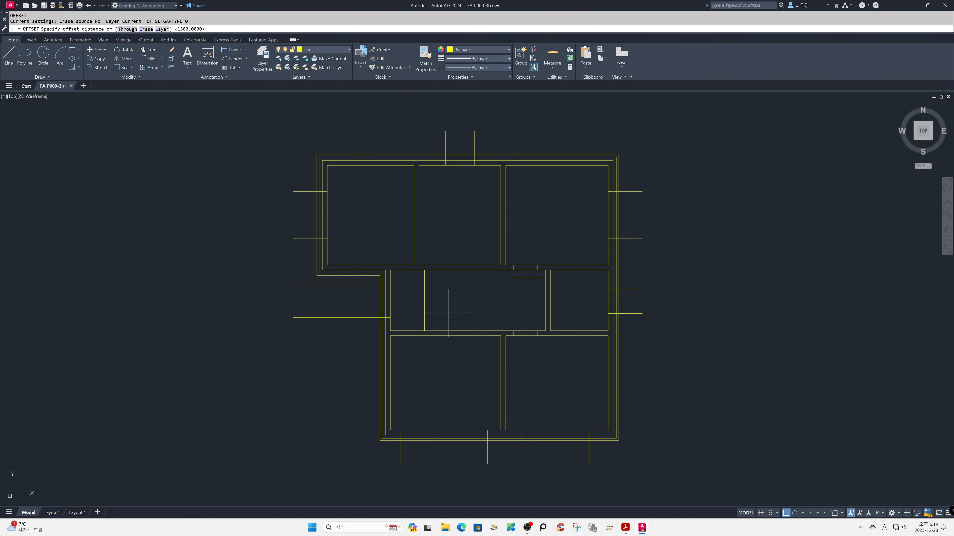
key("Return")
left_click(425, 313)
left_click(455, 315)
key("Escape")
Stretch the lower ends of the two new vertical lines down into the lower-left room
type("s")
key("Return")
left_click(493, 360)
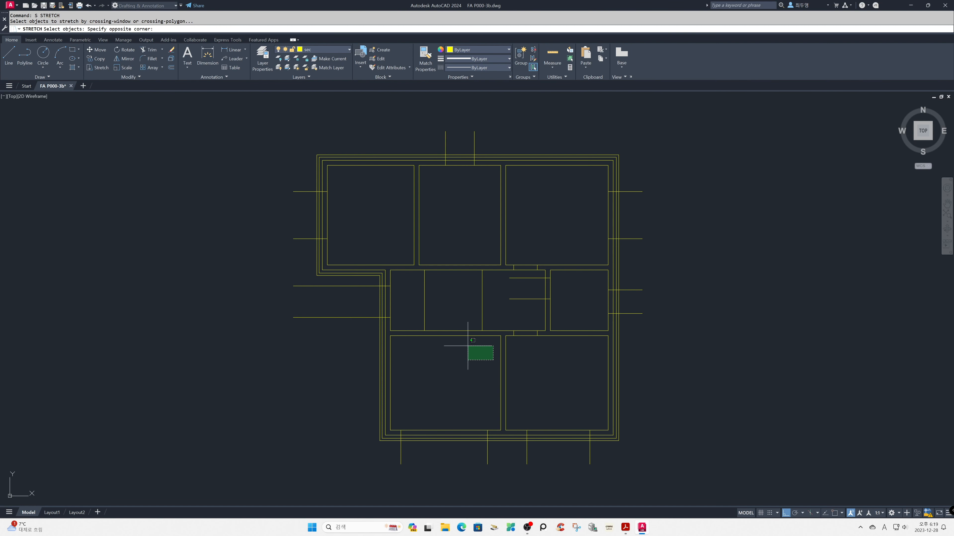
left_click(416, 323)
key("Return")
left_click(454, 320)
left_click(455, 342)
Stretch the upper ends of the same two vertical lines up into the upper-middle room
key("Return")
left_click(492, 290)
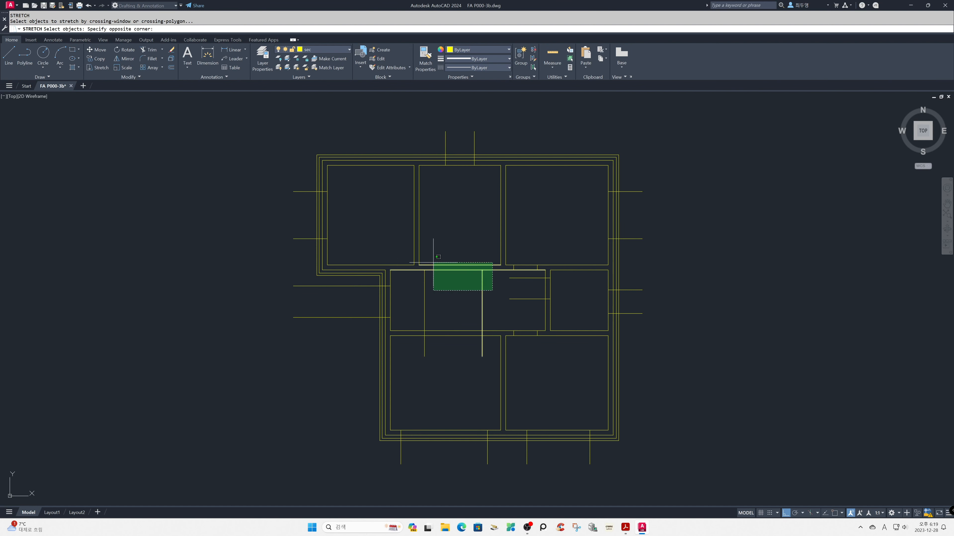
left_click(434, 262)
key("Return")
left_click(458, 252)
left_click(461, 229)
Trim away the portions of the two vertical lines that cross the large middle room
type("tr")
key("Return")
left_click(491, 313)
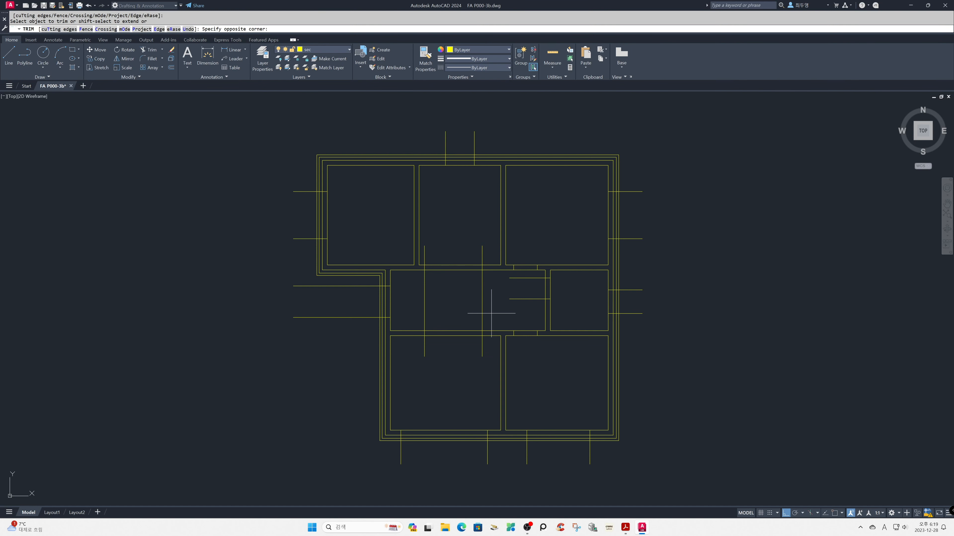
left_click(418, 296)
key("Return")
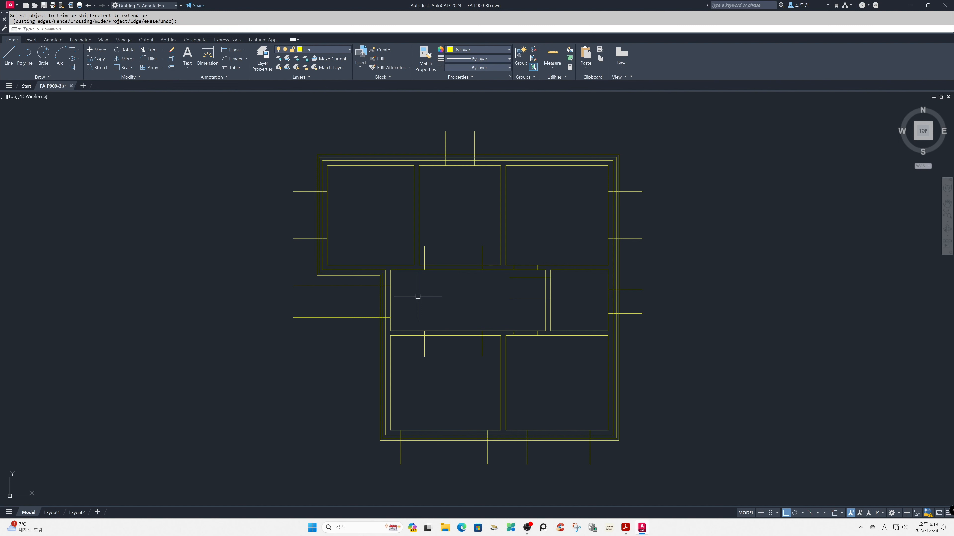
Offset the lower wall line of the upper-left room 305 up into the room
type("o")
key("Return")
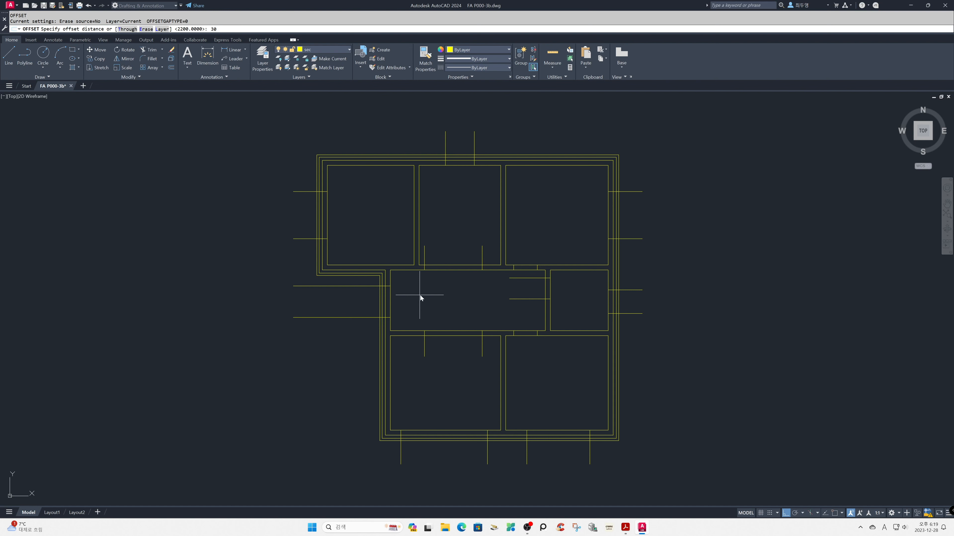
type("305")
key("Return")
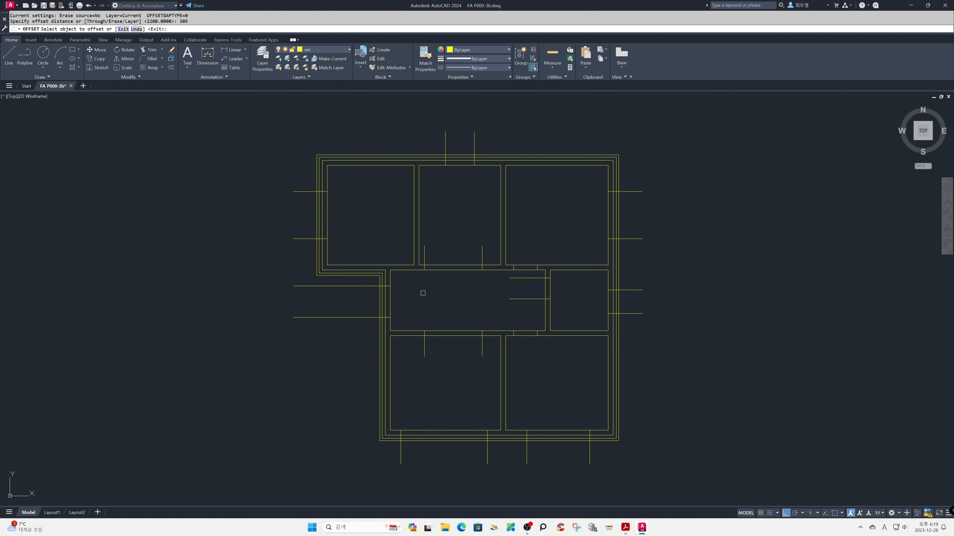
left_click(405, 265)
left_click(403, 253)
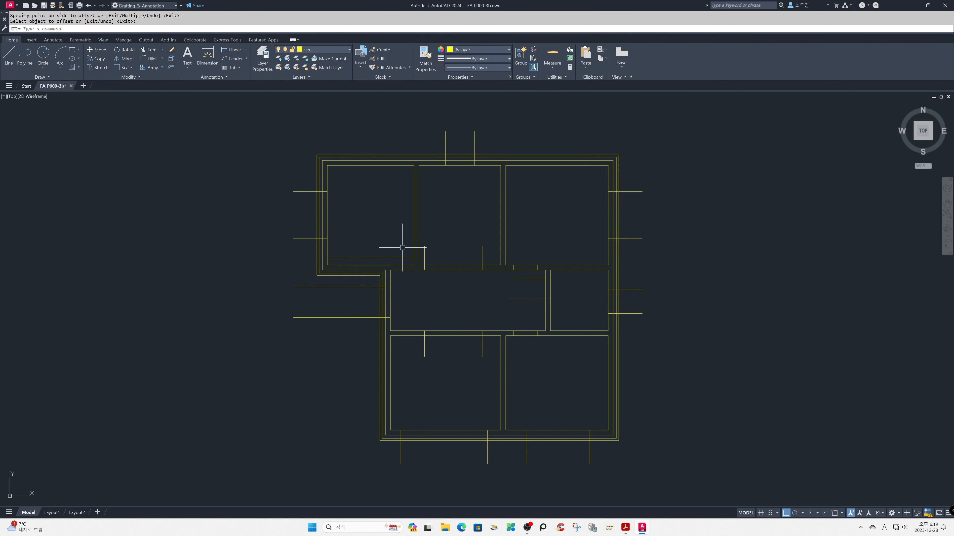
Offset the new horizontal line in the upper-left room 900 upward for the door width
key("Return")
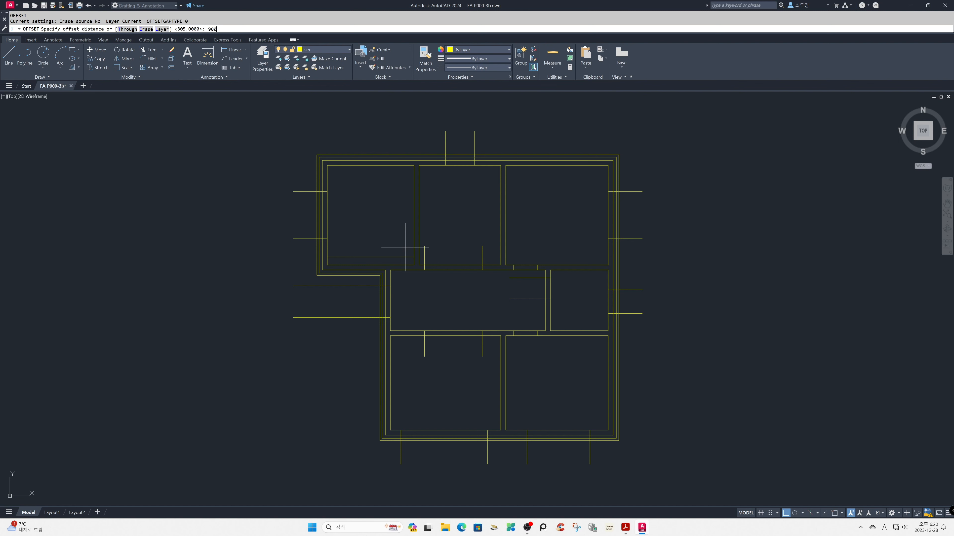
key("Return")
left_click(404, 257)
left_click(403, 242)
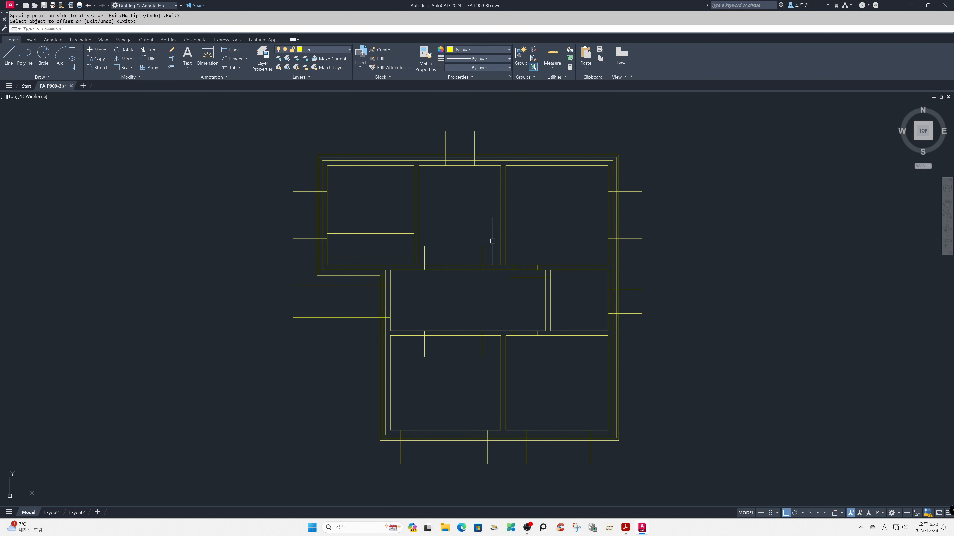
Trim away the upper ends of the two vertical lines that extend into the upper-middle room
type("tr")
key("Return")
left_click(490, 255)
left_click(431, 248)
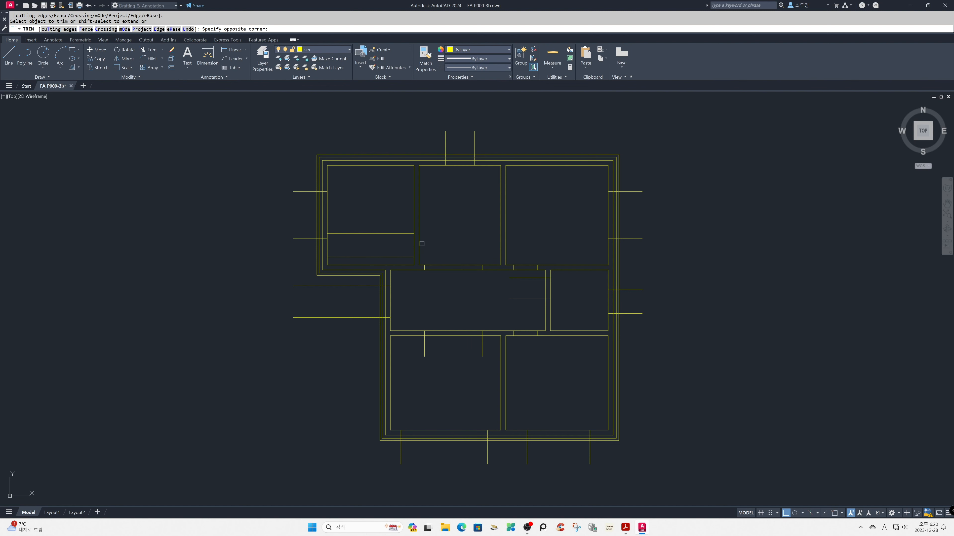
key("Return")
Stretch the right ends of the two horizontal door lines in the upper-left room across the wall into the upper-middle room
type("s")
key("Return")
left_click(431, 260)
left_click(399, 227)
key("Return")
left_click(408, 227)
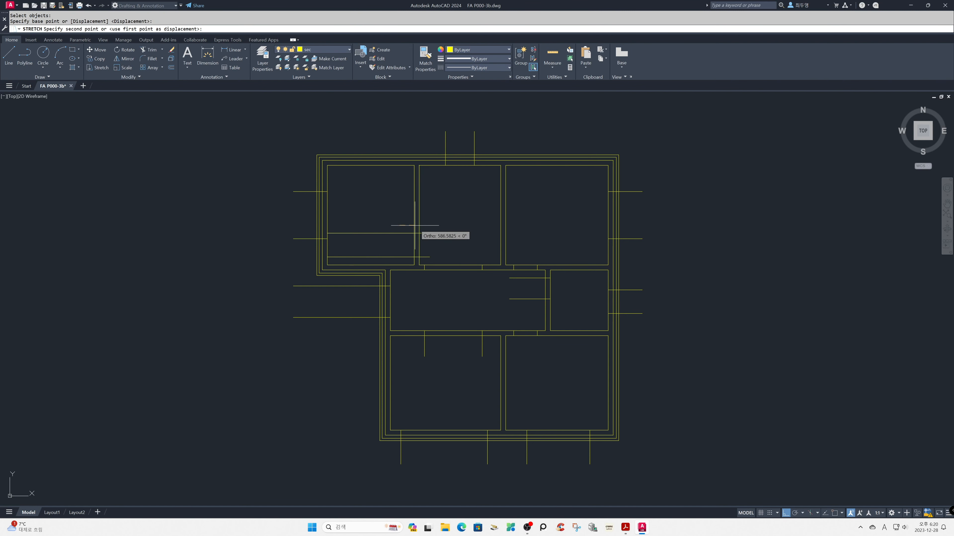
left_click(457, 227)
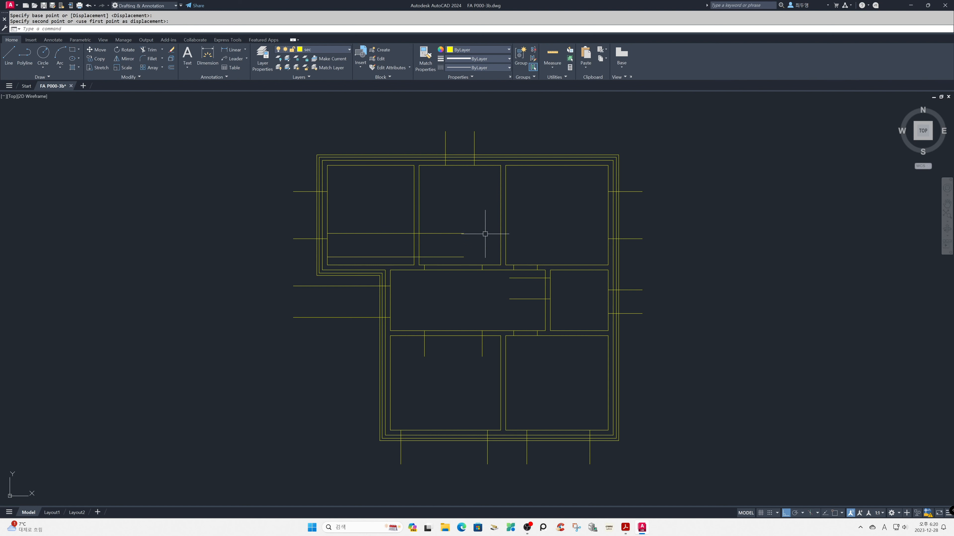
Trim away the portions of the two horizontal door lines that cross the upper-left room
type("tr")
key("Return")
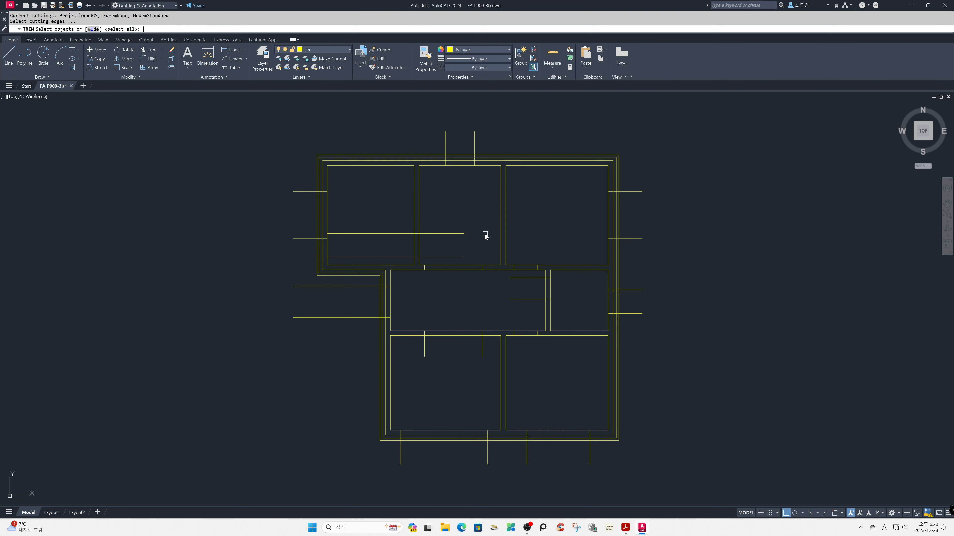
left_click(405, 226)
left_click(399, 261)
key("Return")
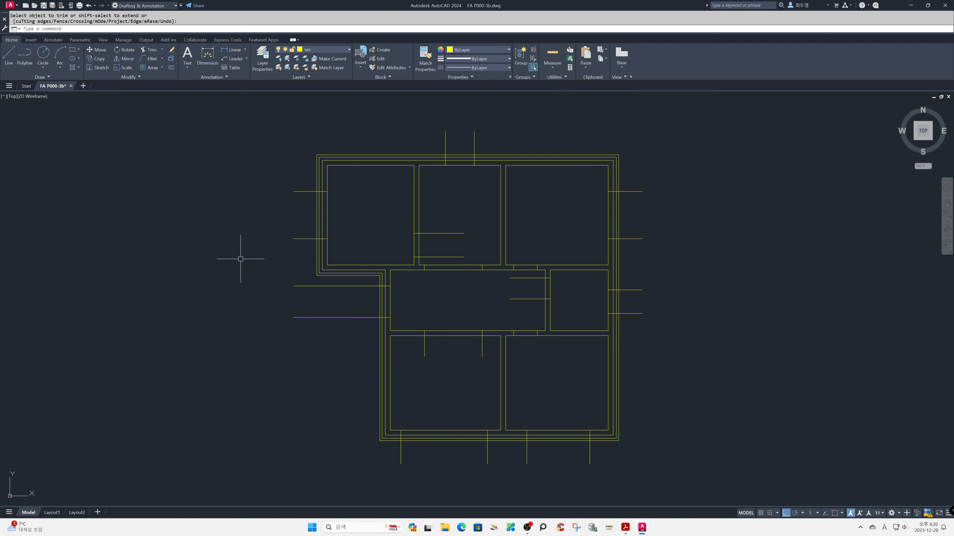
Fence-trim the wall lines and protruding marker lines at the two openings in the left exterior walls, using all objects as cutting edges
type("tr")
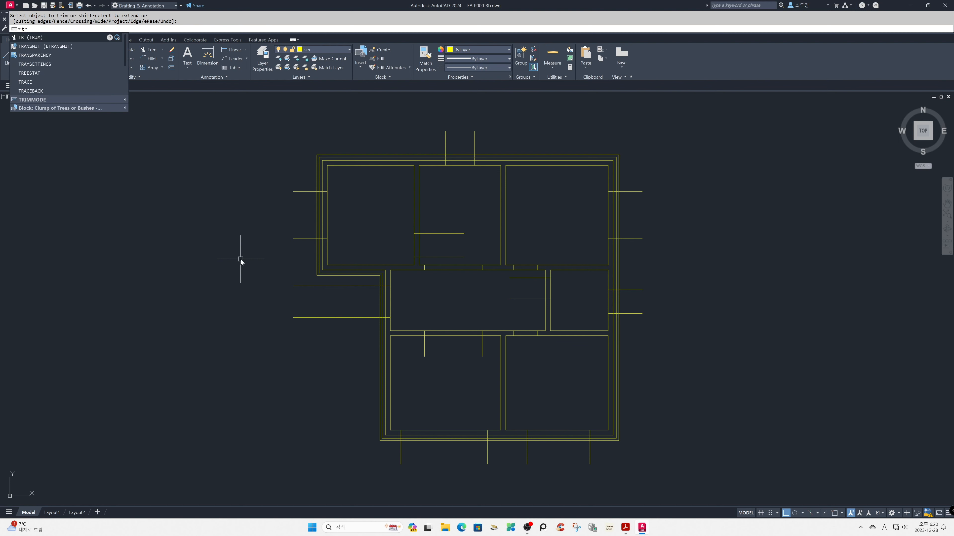
key("Return")
key("Return")
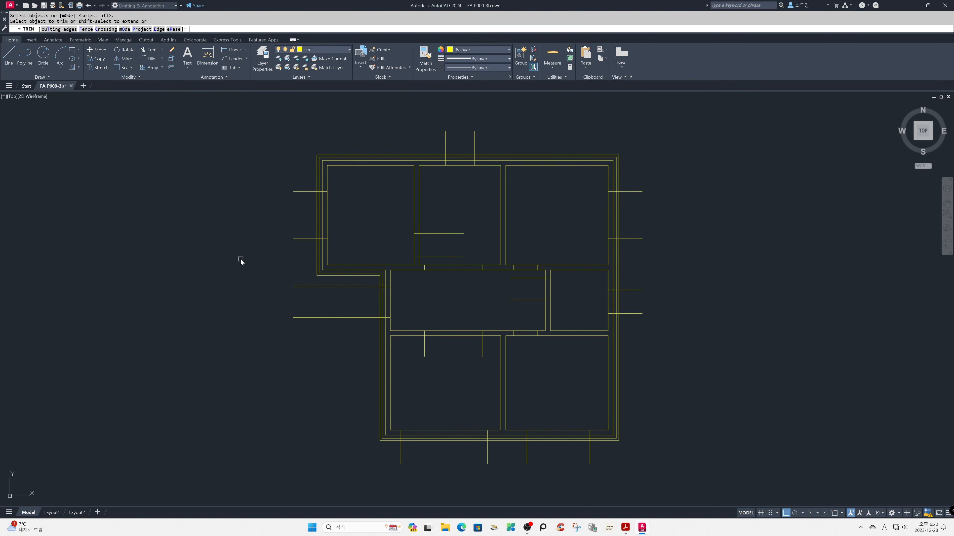
type("f")
key("Return")
left_click(287, 178)
left_click(294, 178)
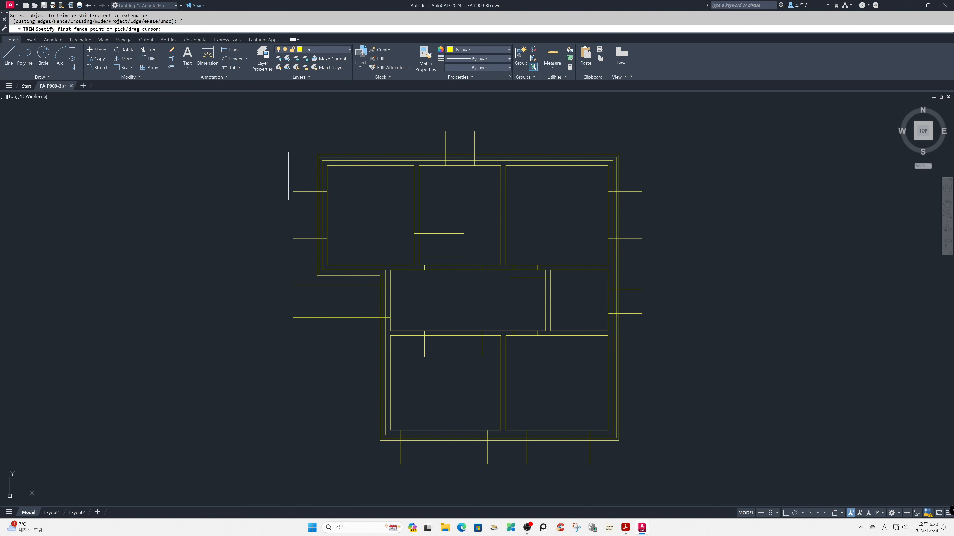
left_click(331, 221)
left_click(306, 242)
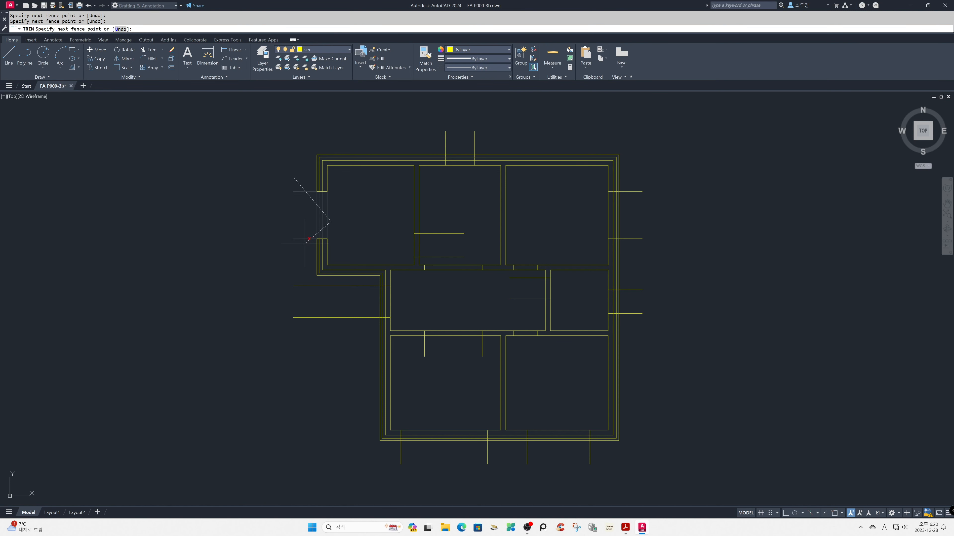
left_click(311, 295)
left_click(392, 305)
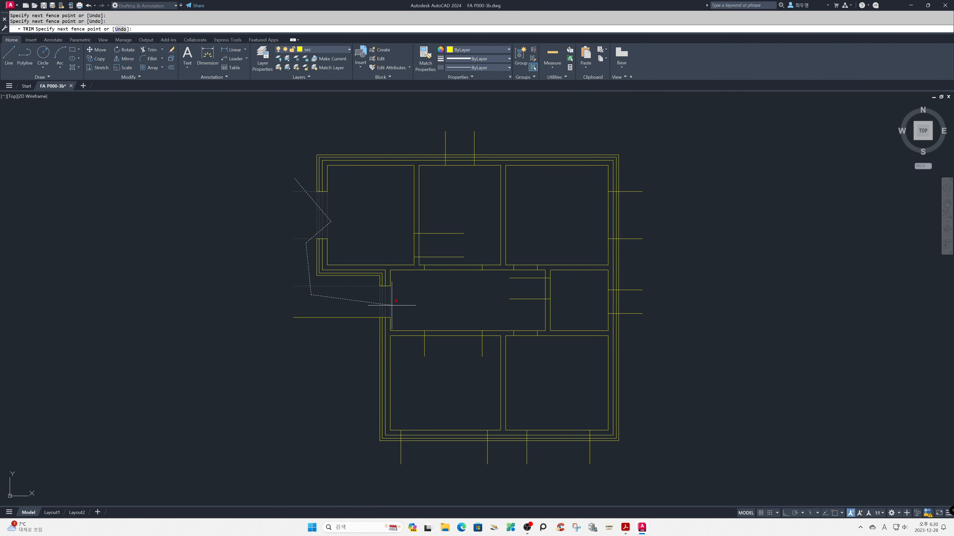
left_click(350, 327)
Continue the trim fence through the two openings in the bottom exterior wall and their protruding marker lines
left_click(356, 476)
left_click(453, 420)
left_click(495, 461)
left_click(564, 420)
left_click(599, 466)
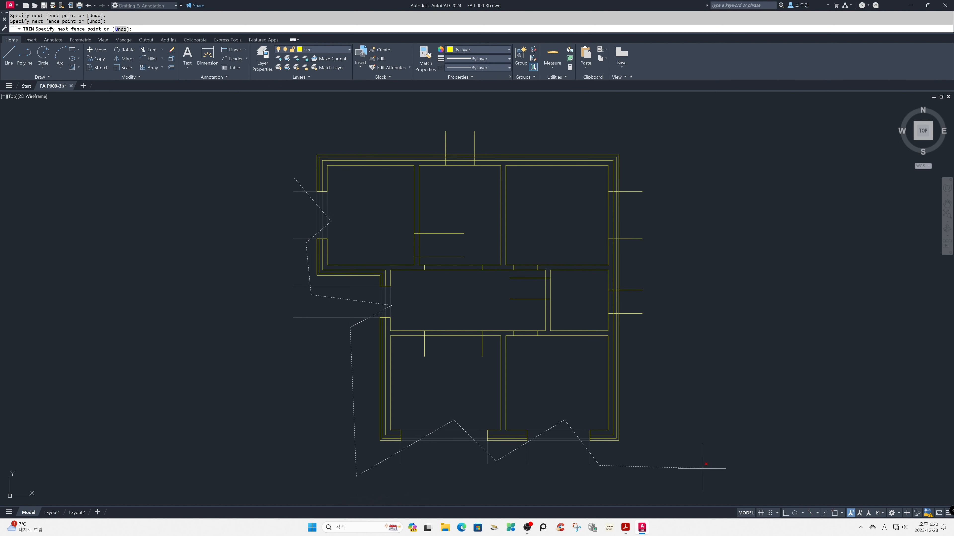
Continue the trim fence up the right exterior wall, cutting both openings and their protruding marker lines
left_click(667, 453)
left_click(625, 303)
left_click(603, 303)
left_click(636, 284)
left_click(634, 219)
left_click(598, 216)
left_click(634, 184)
left_click(636, 129)
Run the trim fence through the opening in the top exterior wall and its two marker lines, and complete the trim
left_click(464, 142)
left_click(453, 172)
left_click(440, 142)
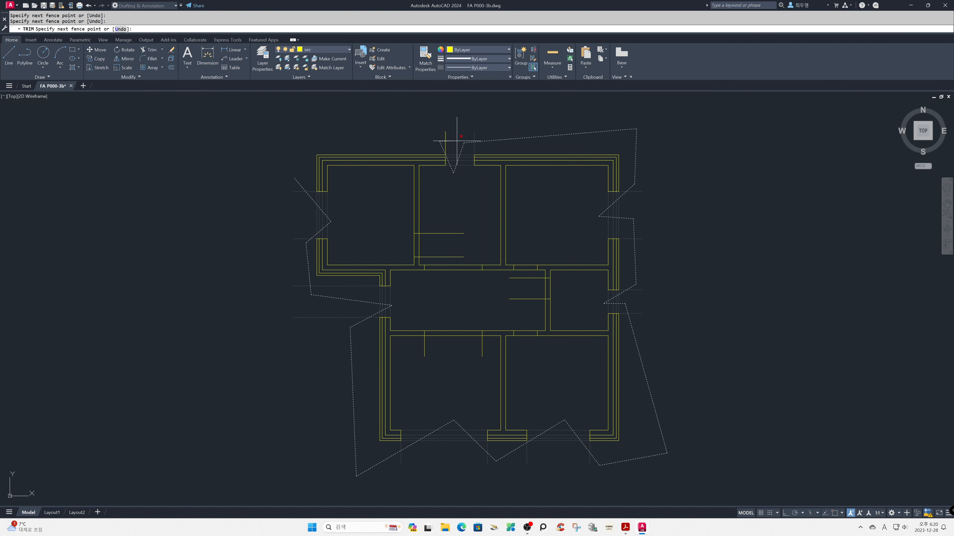
key("ctrl+z")
left_click(457, 144)
key("Return")
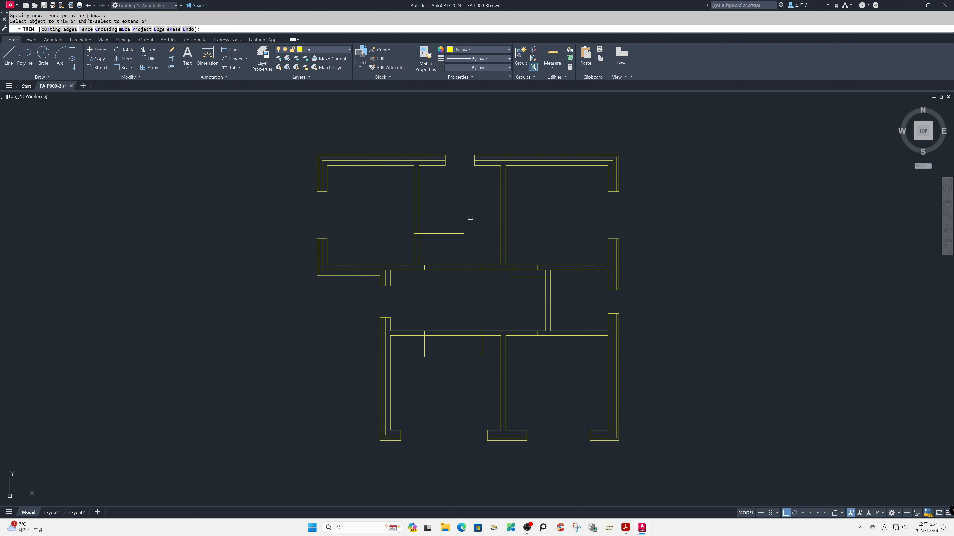
Trim out the openings in the upper-middle room's lower and left walls and the doorway below the upper-right room
left_click(468, 217)
left_click(449, 286)
left_click(448, 247)
left_click(409, 244)
left_click(524, 248)
left_click(532, 313)
Trim out the doorway in the small right room's left wall and the openings above the two lower rooms, including leftover marker lines
left_click(553, 297)
left_click(528, 349)
left_click(492, 354)
left_click(455, 351)
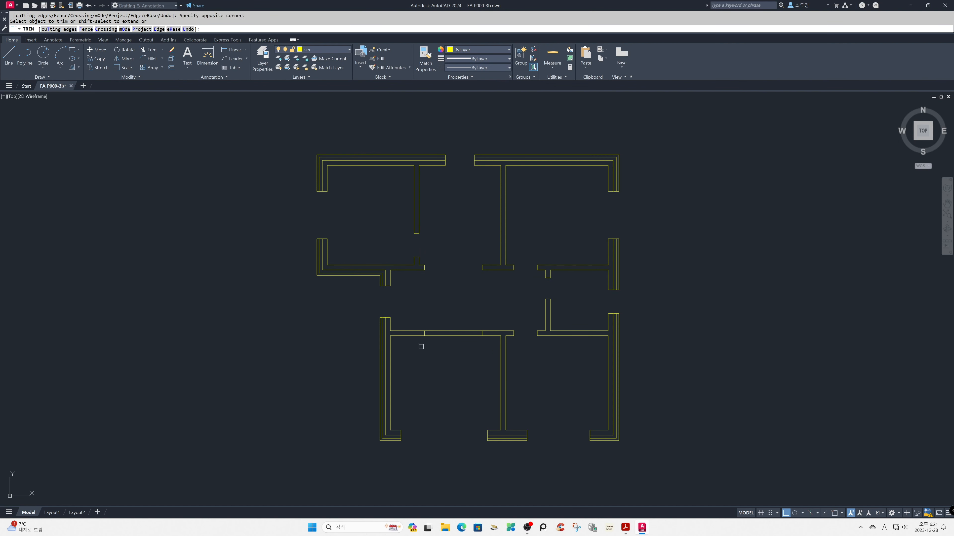
left_click(454, 350)
left_click(446, 315)
key("Return")
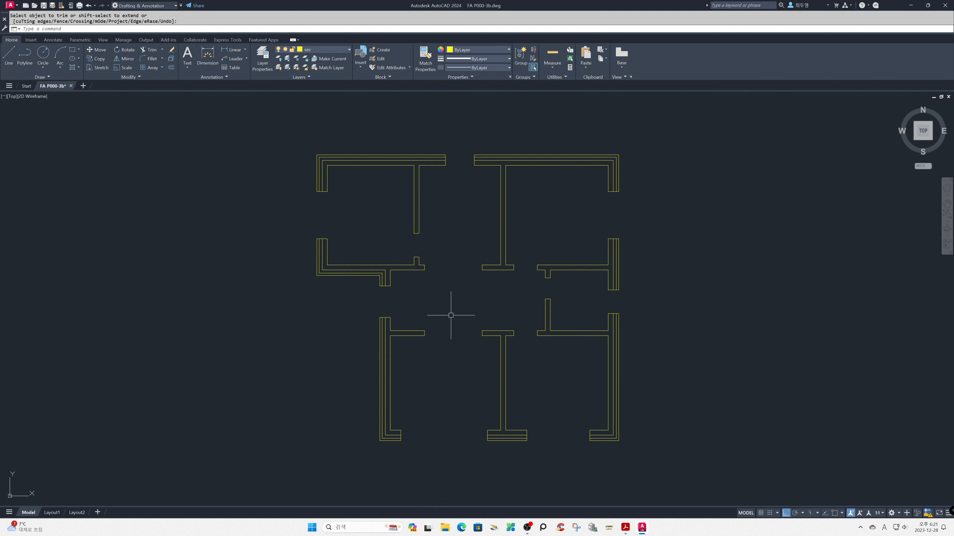
Offset the end line of the upper-left exterior wall 100 up into the wall
type("z")
key("Return")
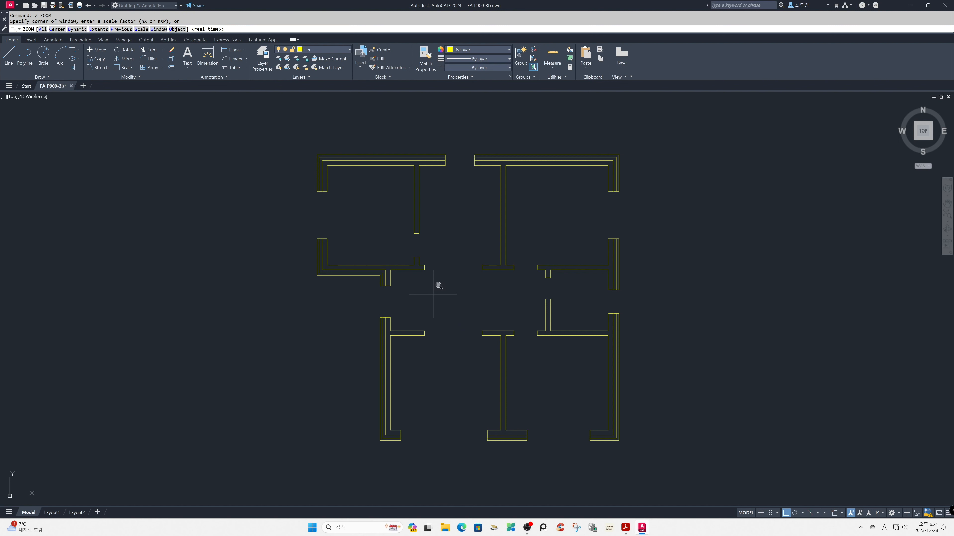
left_click(303, 141)
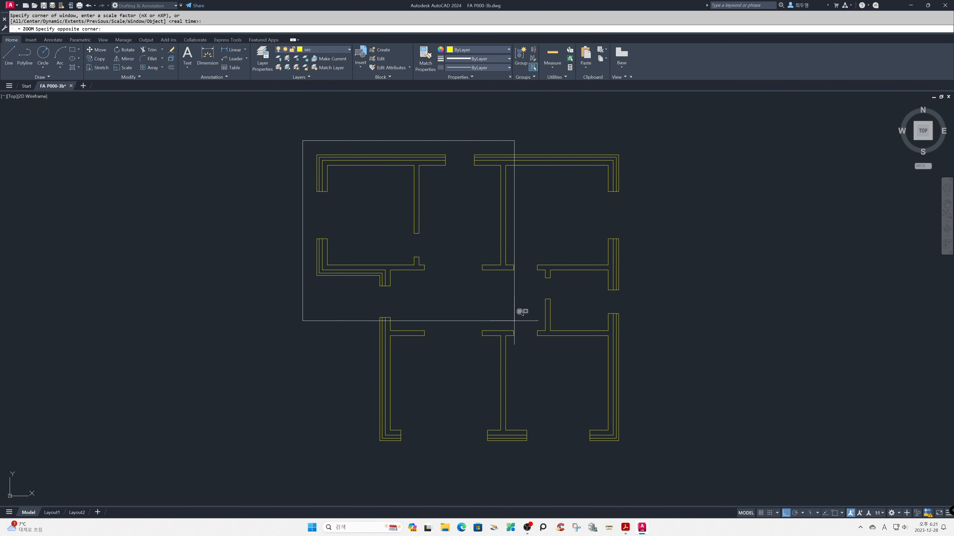
left_click(638, 446)
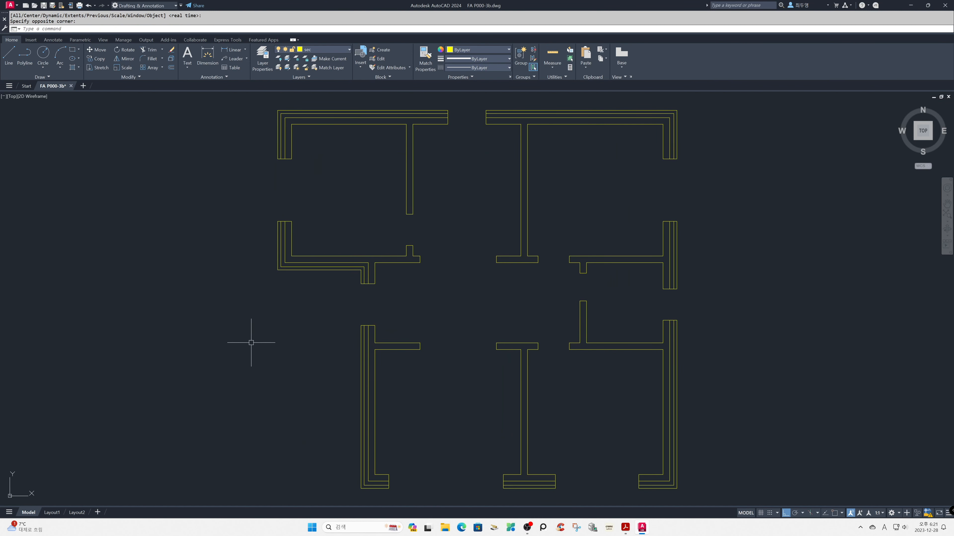
type("o")
key("Return")
type("100")
key("Return")
left_click(287, 159)
left_click(290, 150)
Offset the wall end lines at the top opening and along the right exterior wall 100 into the walls
left_click(447, 119)
left_click(435, 120)
left_click(486, 121)
left_click(502, 121)
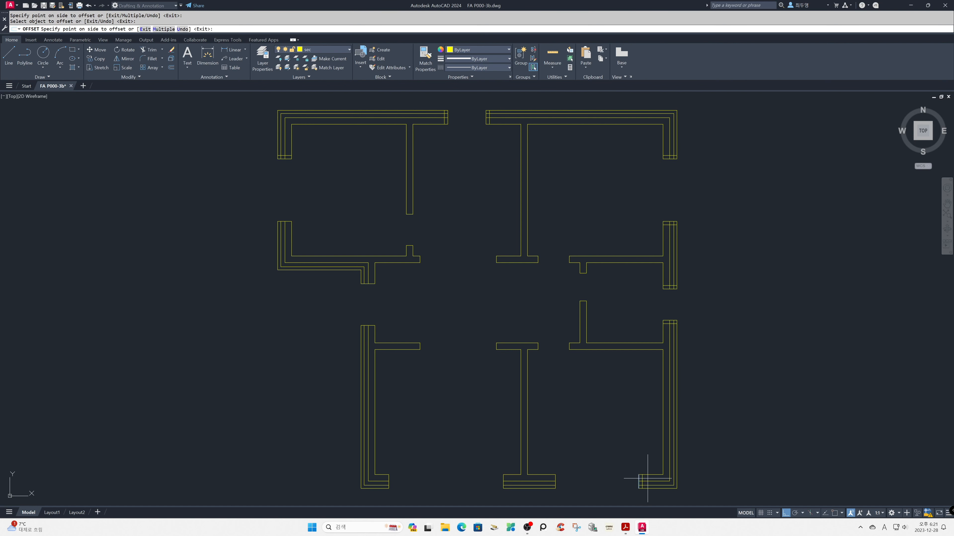
Offset the end lines of the bottom exterior wall segments and the top end line of the lower-left wall 100 inward
left_click(556, 479)
left_click(548, 477)
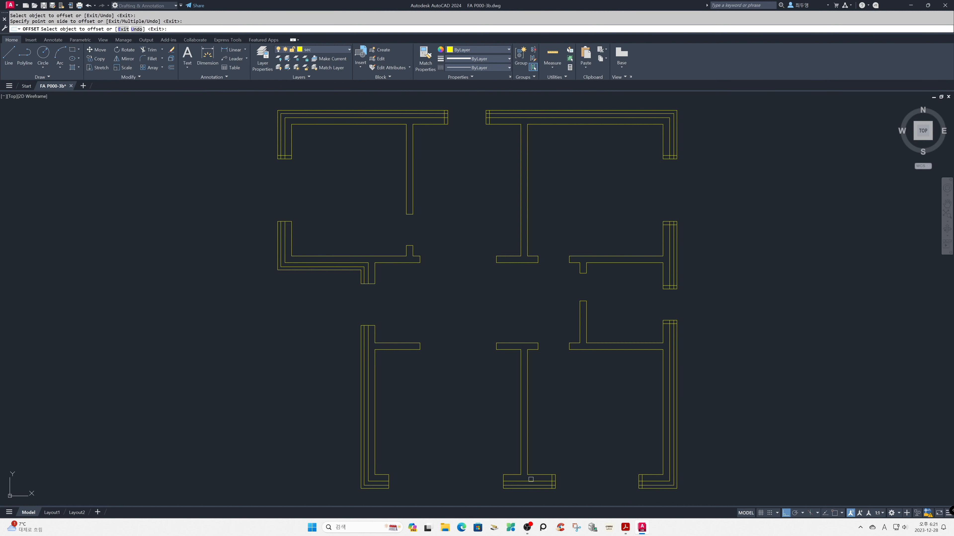
left_click(503, 478)
left_click(513, 478)
left_click(368, 325)
left_click(366, 330)
left_click(370, 282)
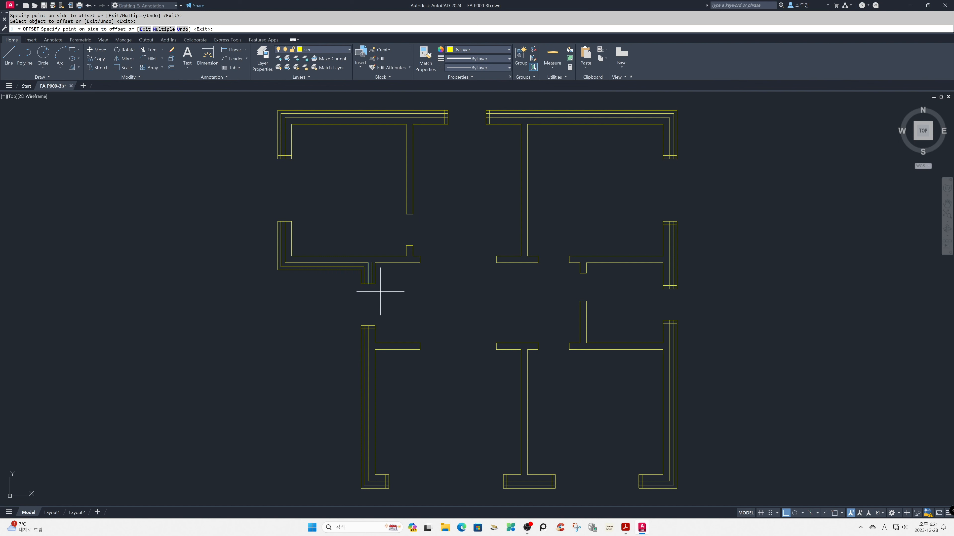
key("Escape")
Offset both end lines of the stepped exterior wall below the upper-left room 100 into the wall
key("Return")
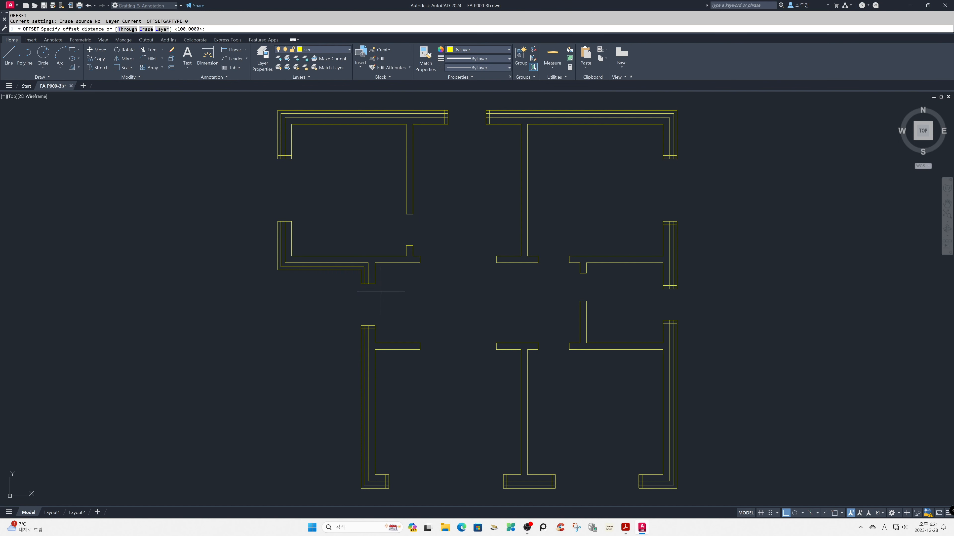
key("Return")
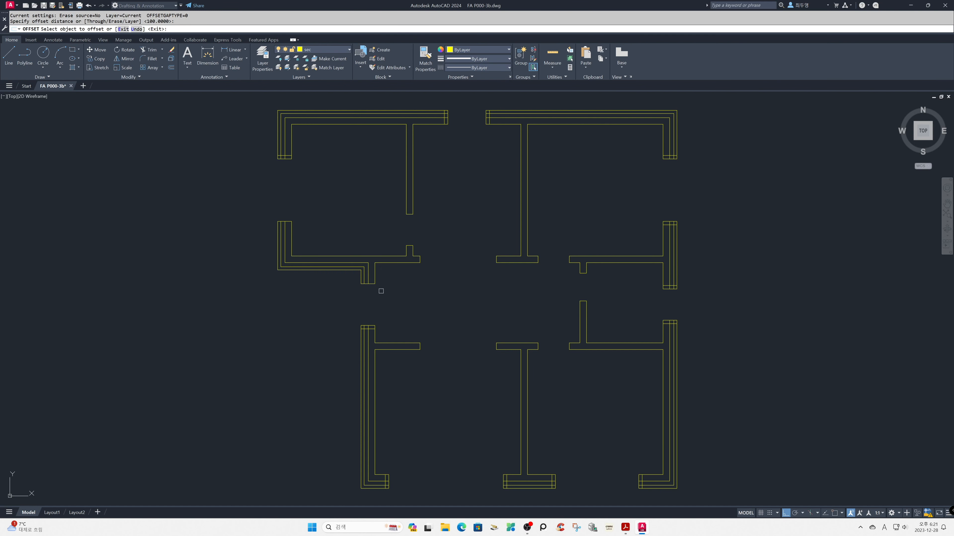
left_click(368, 280)
left_click(373, 271)
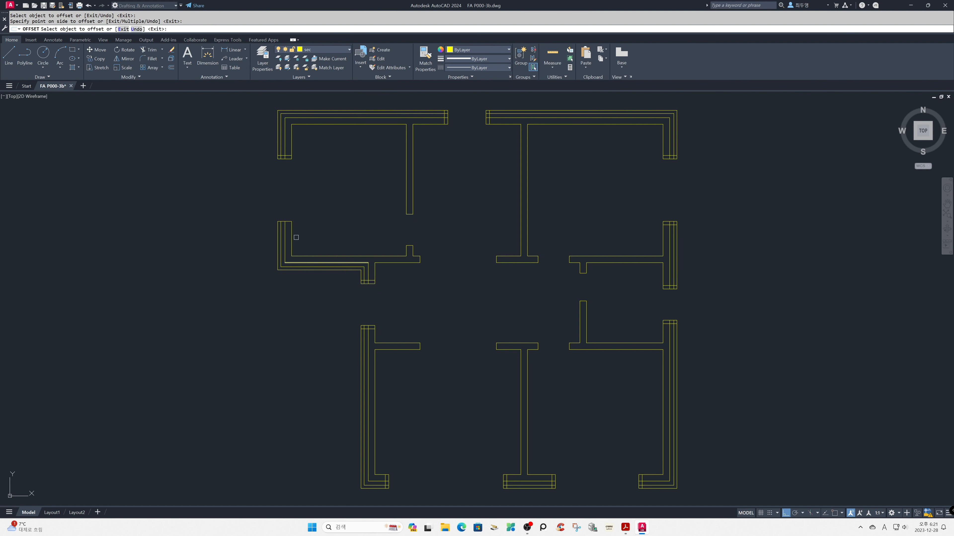
left_click(289, 221)
left_click(285, 221)
key("Return")
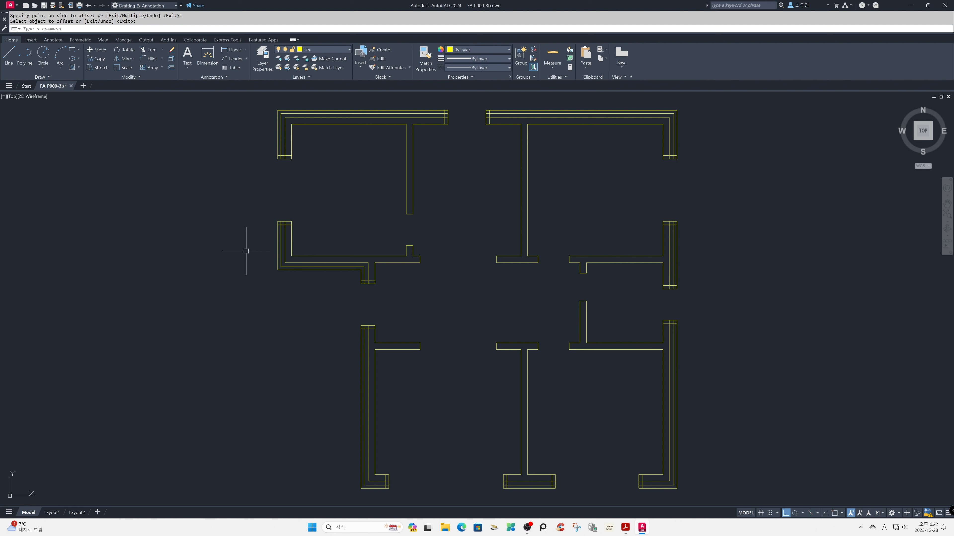
Trim the overhanging lines at the lower end of the stepped left wall so its inner cavity outline closes
type("tr")
key("Return")
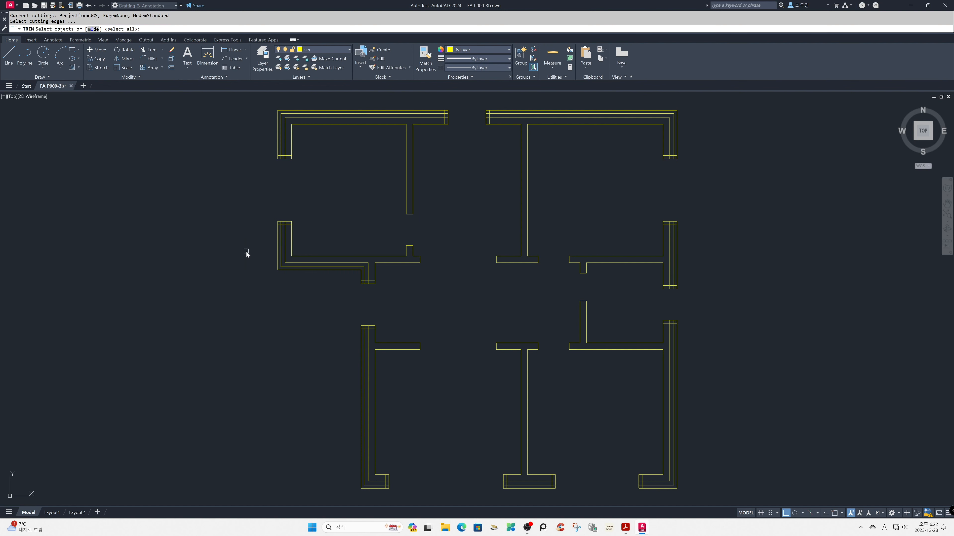
key("Return")
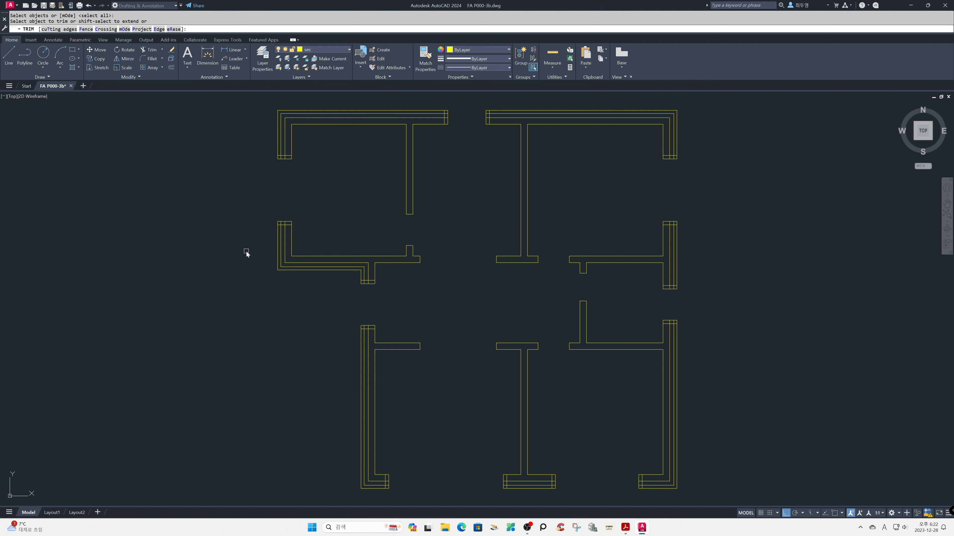
type("'z")
key("Return")
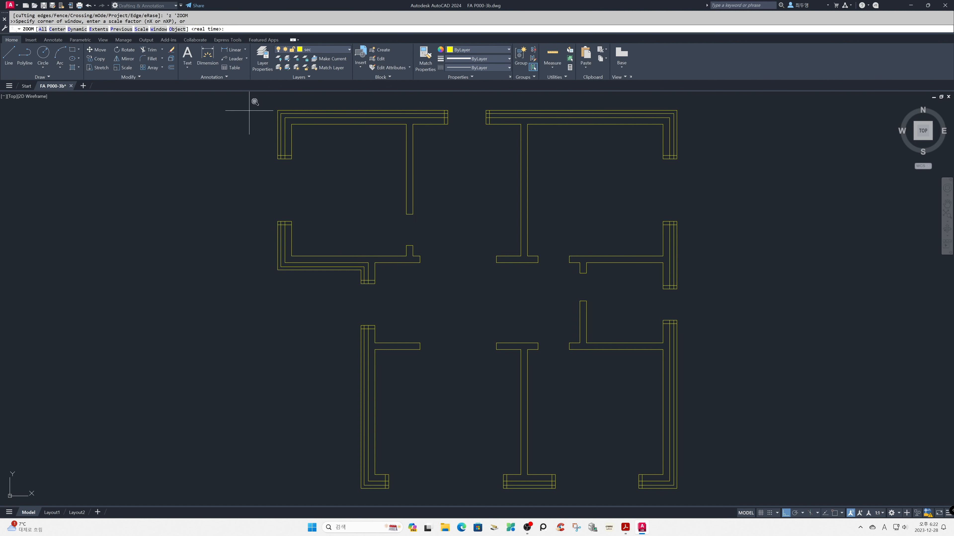
left_click(260, 94)
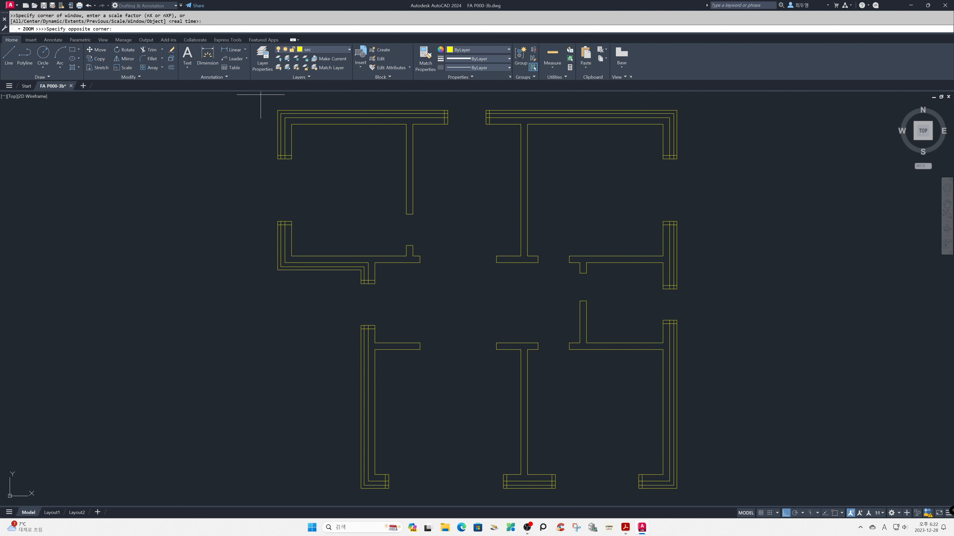
left_click(498, 311)
left_click(455, 444)
left_click(462, 445)
left_click(456, 449)
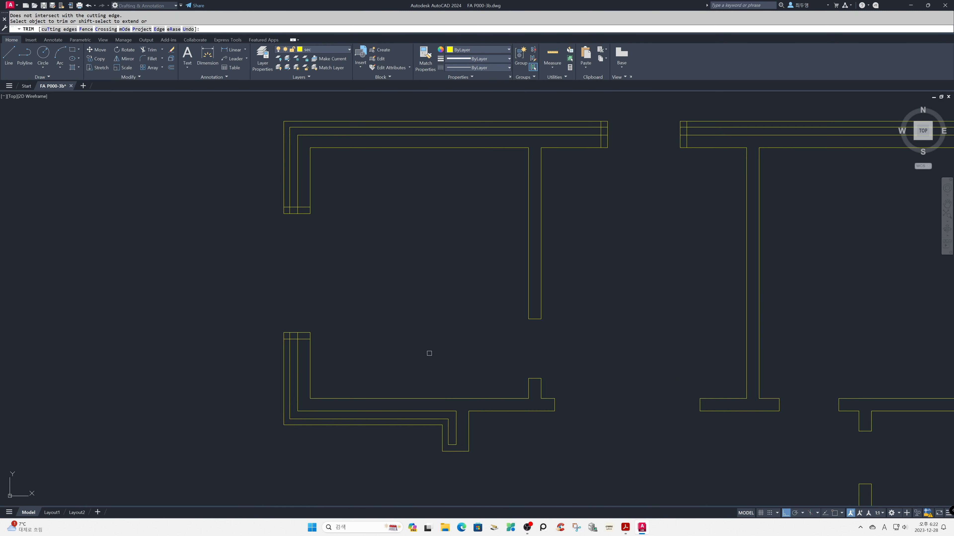
Trim the overhanging inner lines at the upper-left window's wall ends and both sides of the top opening to close the cavity outlines
left_click(298, 336)
left_click(286, 209)
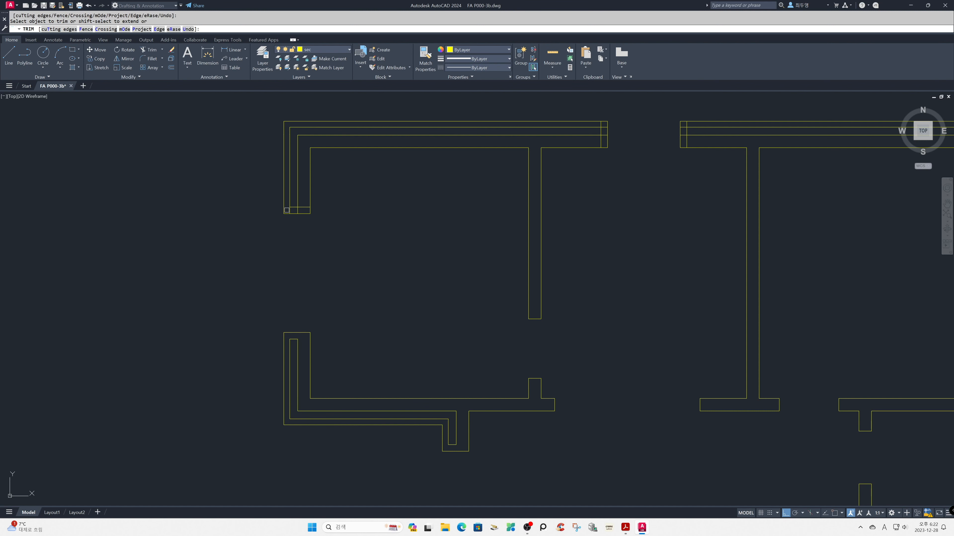
left_click(297, 210)
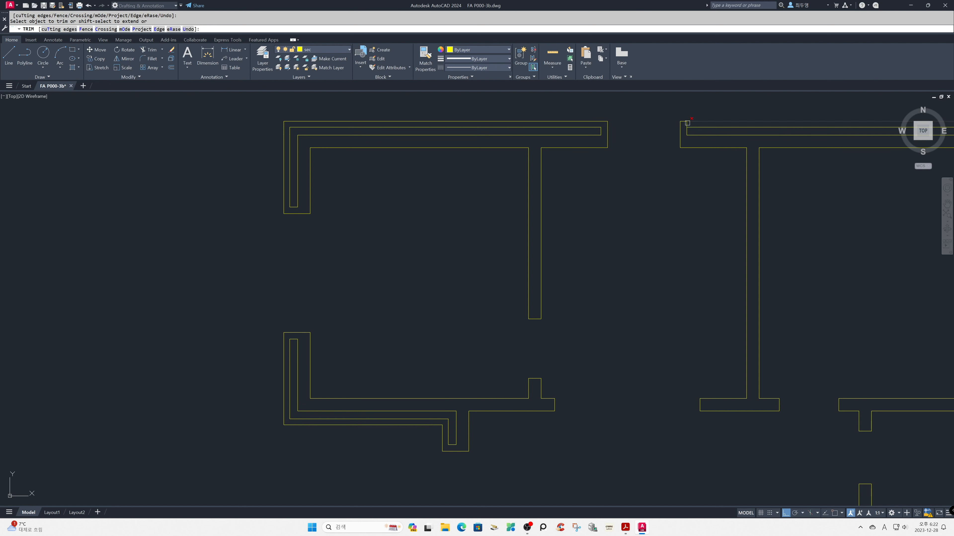
left_click(687, 124)
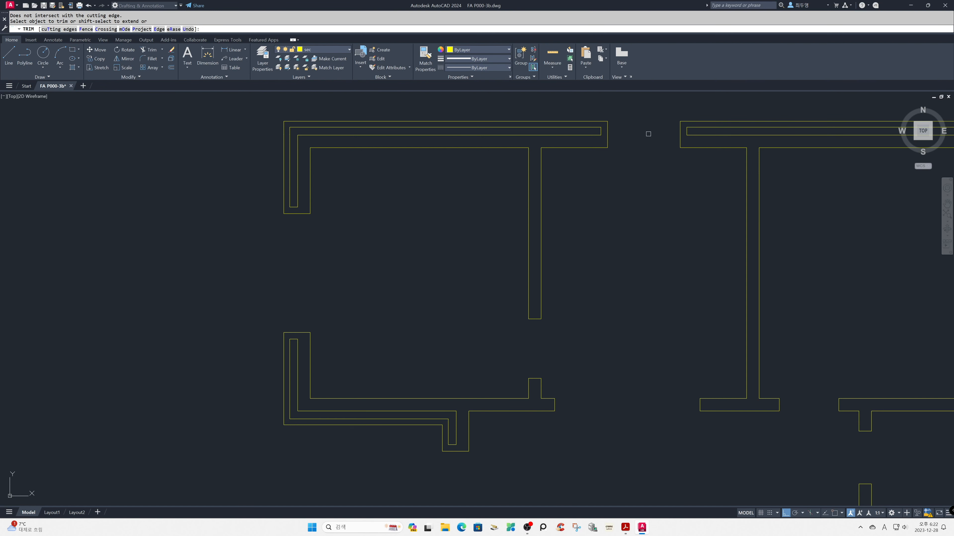
type("'z")
key("Return")
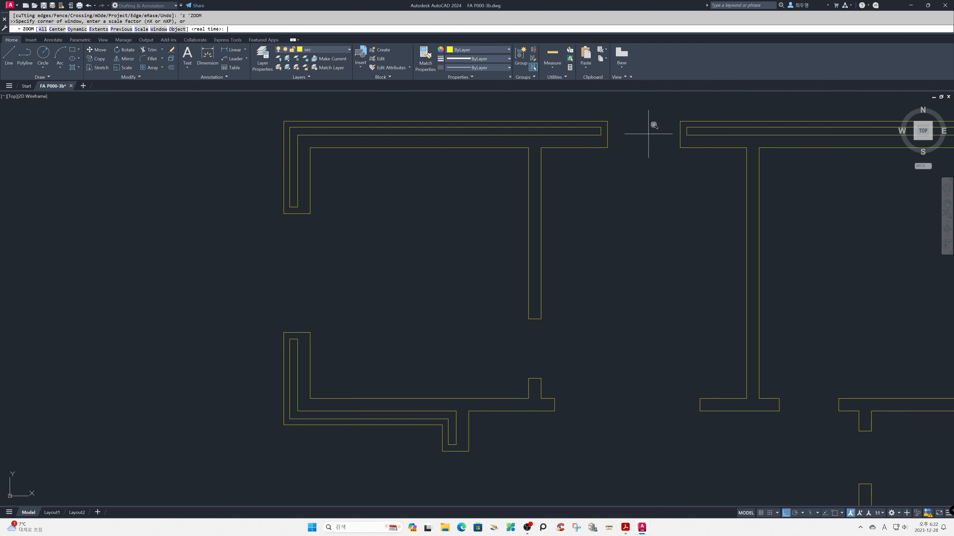
type("p")
key("Return")
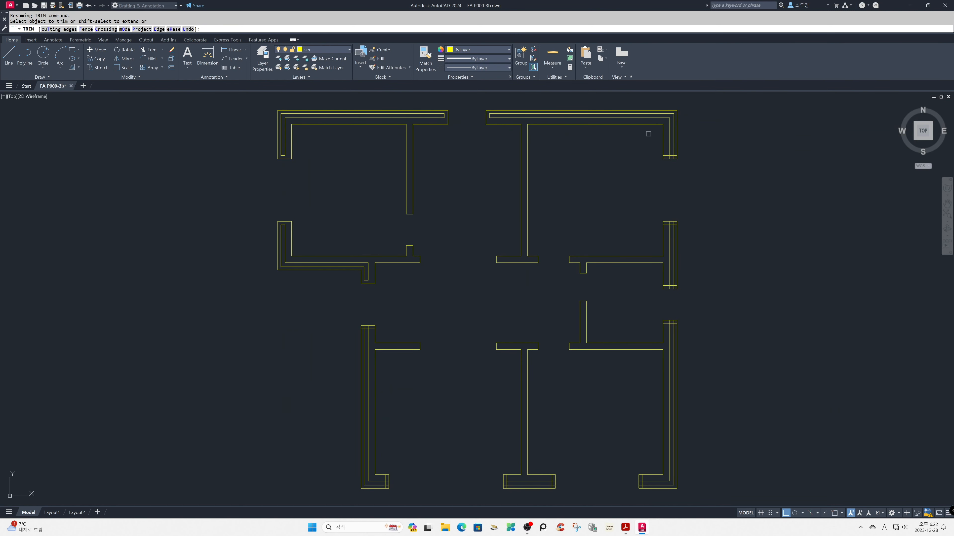
Trim the overhanging inner lines at the wall ends along the right exterior wall to close its three cavity outlines
type("'z")
key("Return")
left_click(473, 101)
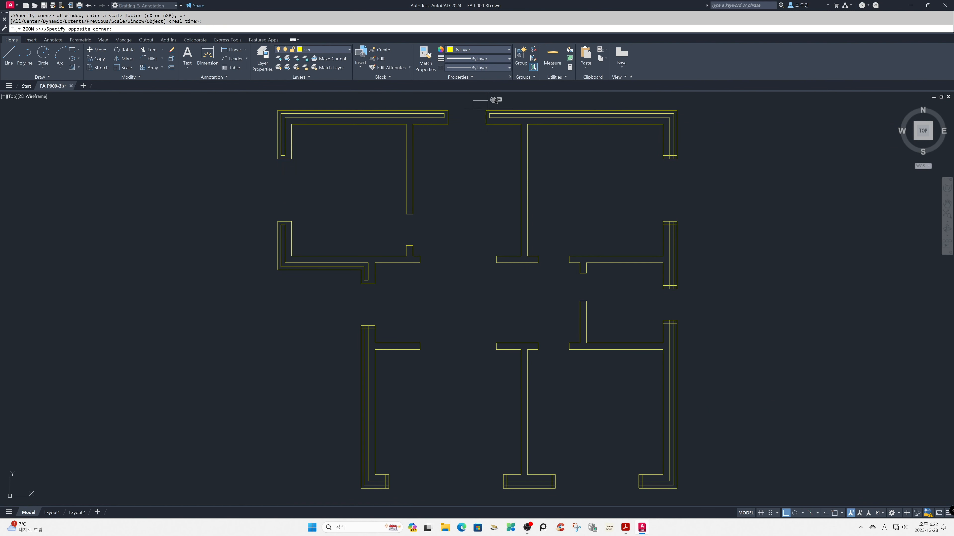
left_click(762, 352)
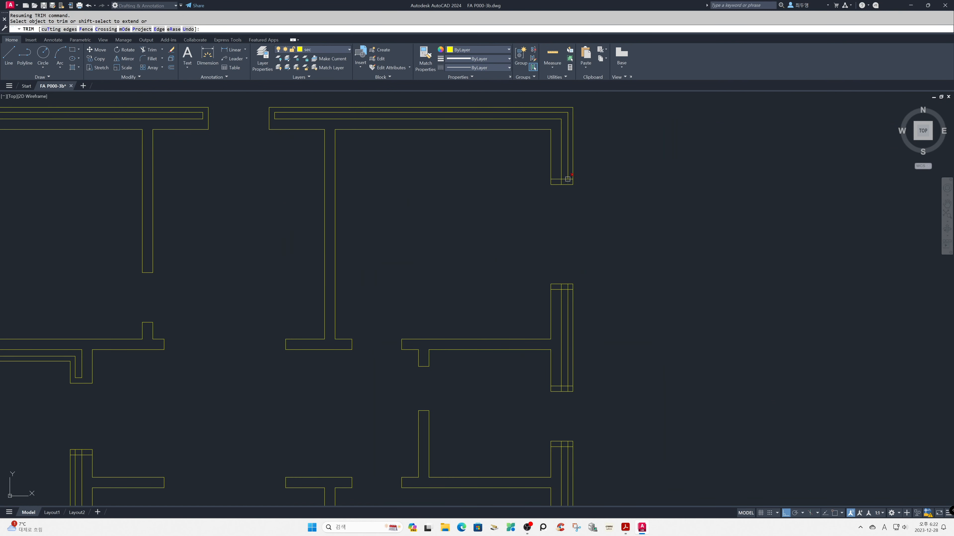
left_click(570, 179)
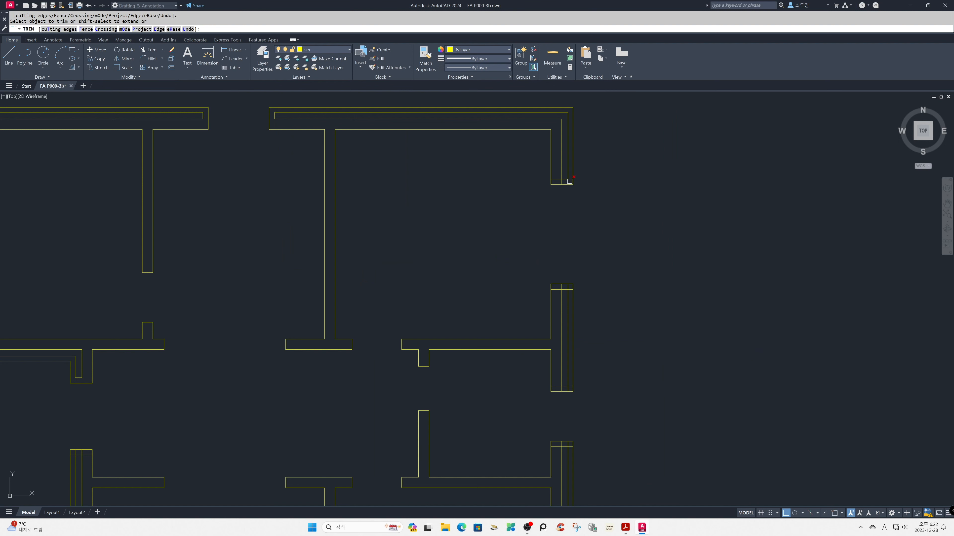
left_click(561, 182)
left_click(555, 179)
left_click(567, 444)
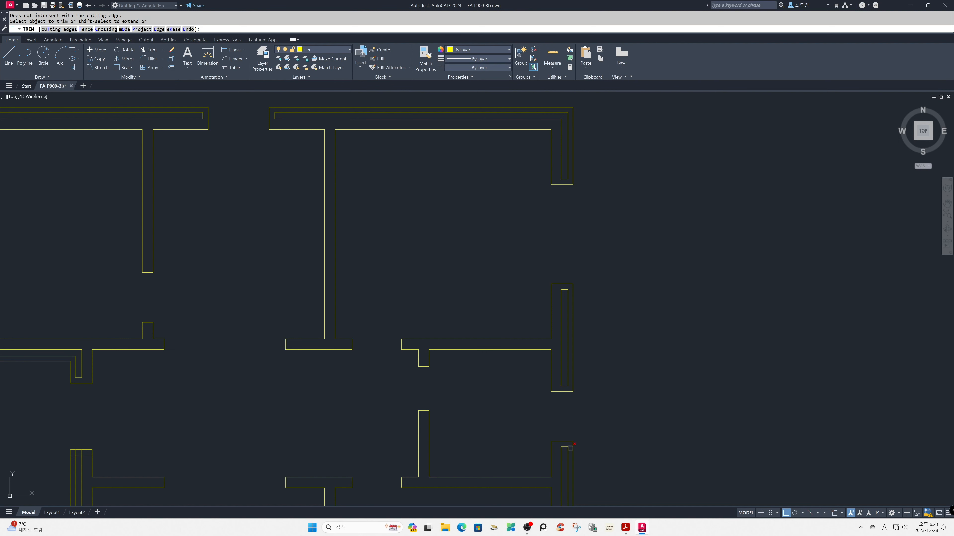
left_click(570, 448)
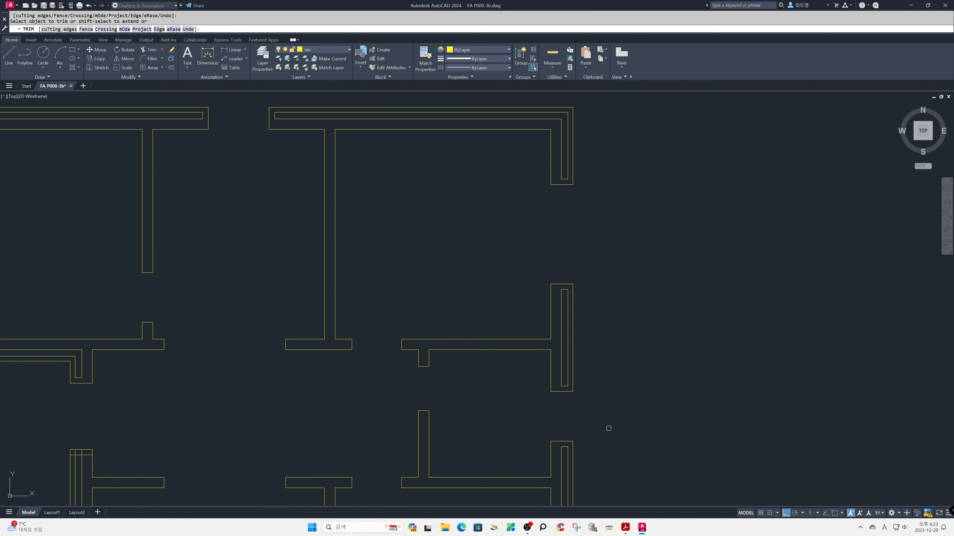
Trim the overhanging inner lines at the open end of the bottom-right exterior wall return to close its cavity outline
type("'z")
key("Return")
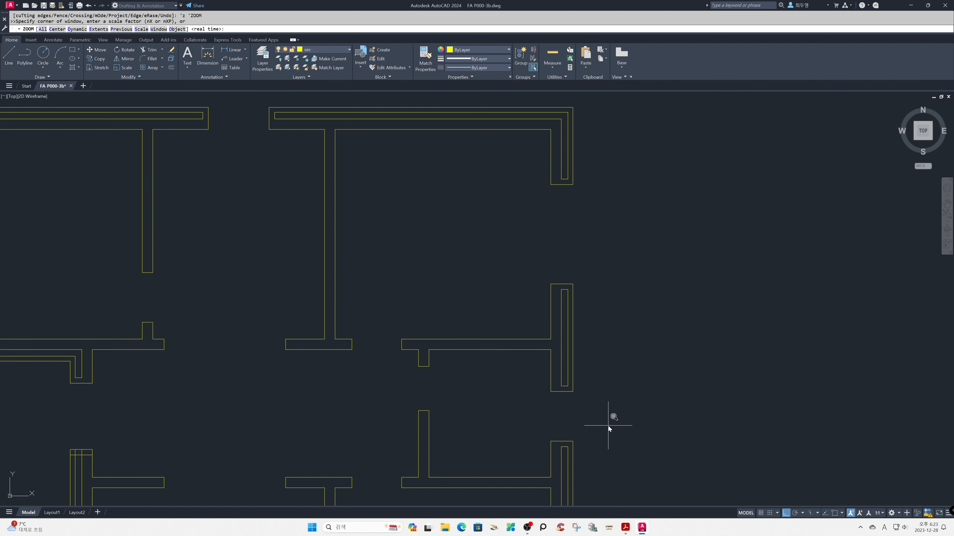
type("p")
key("Return")
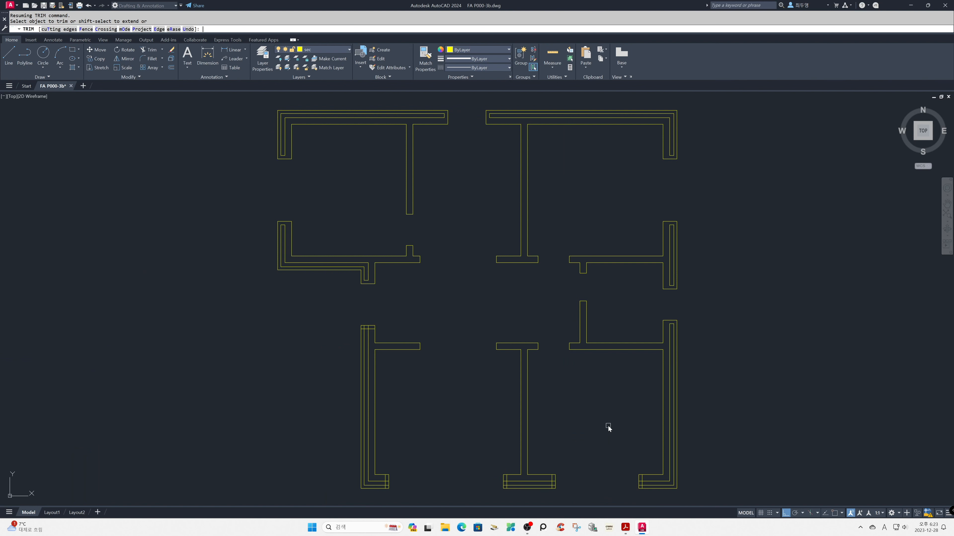
type("'z")
key("Return")
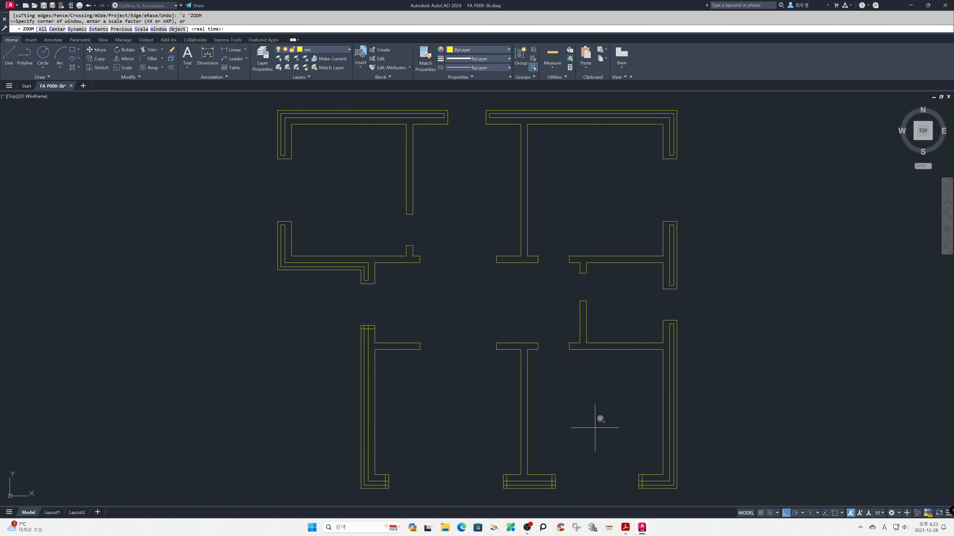
left_click(486, 423)
left_click(693, 489)
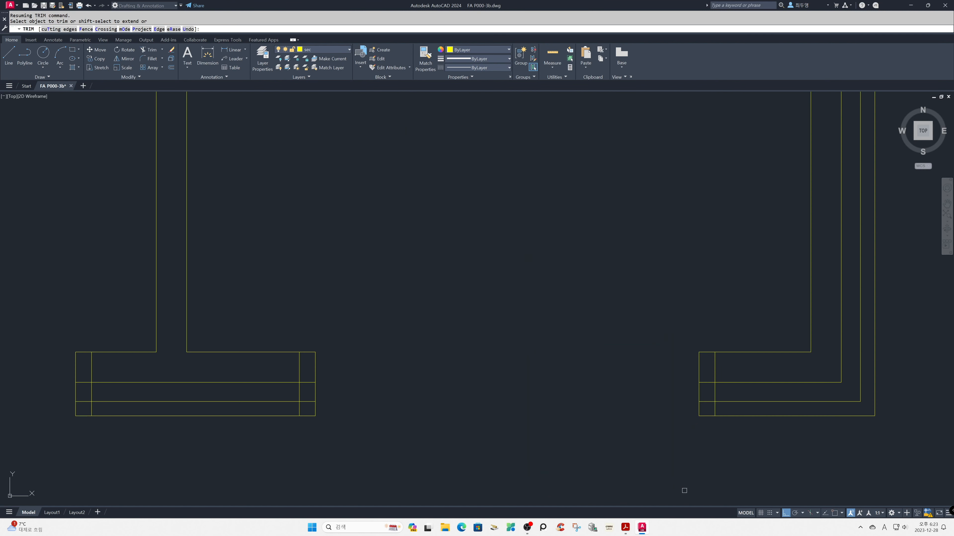
left_click(715, 409)
left_click(706, 401)
left_click(706, 382)
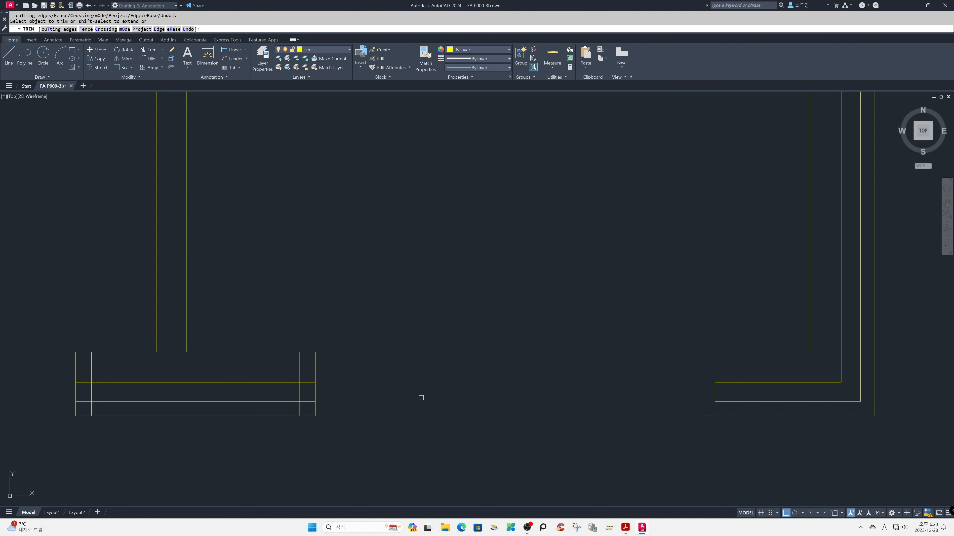
Trim the overhanging inner lines at both ends of the bottom middle wall segment to leave a closed cavity rectangle
left_click(307, 383)
left_click(93, 377)
left_click(83, 383)
left_click(83, 402)
Trim the overhanging inner lines at the upper end and bottom return of the lower-left exterior wall, and finish trimming
type("z")
key("Return")
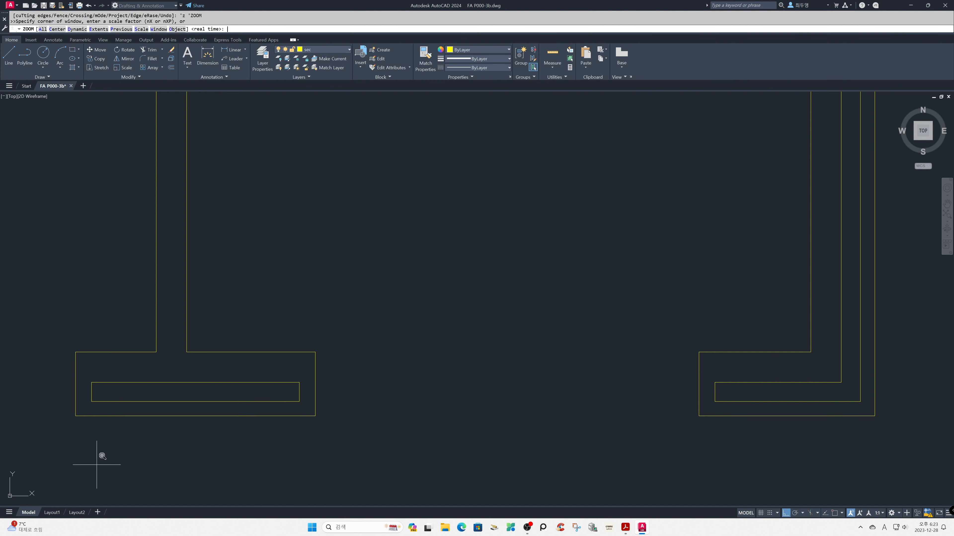
type("p")
key("Return")
key("Return")
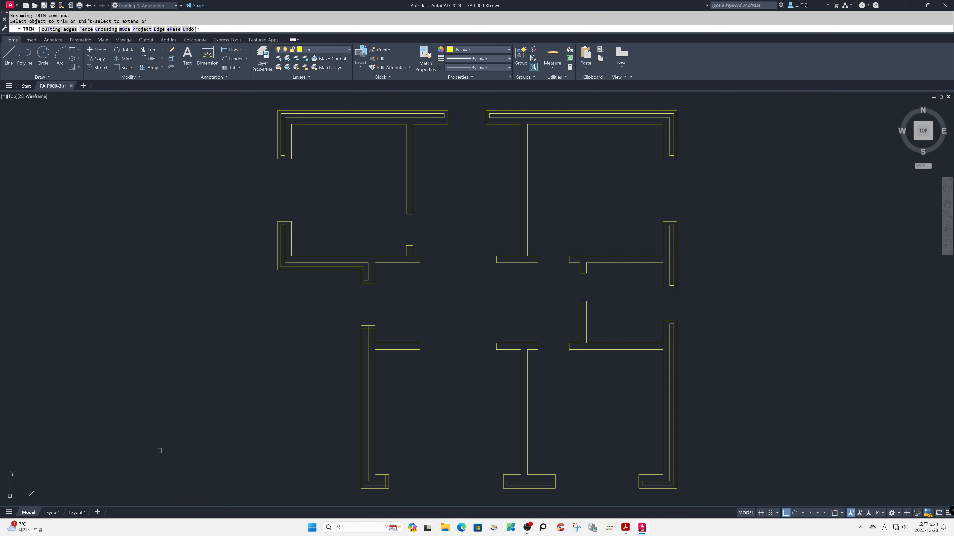
type("'z")
key("Return")
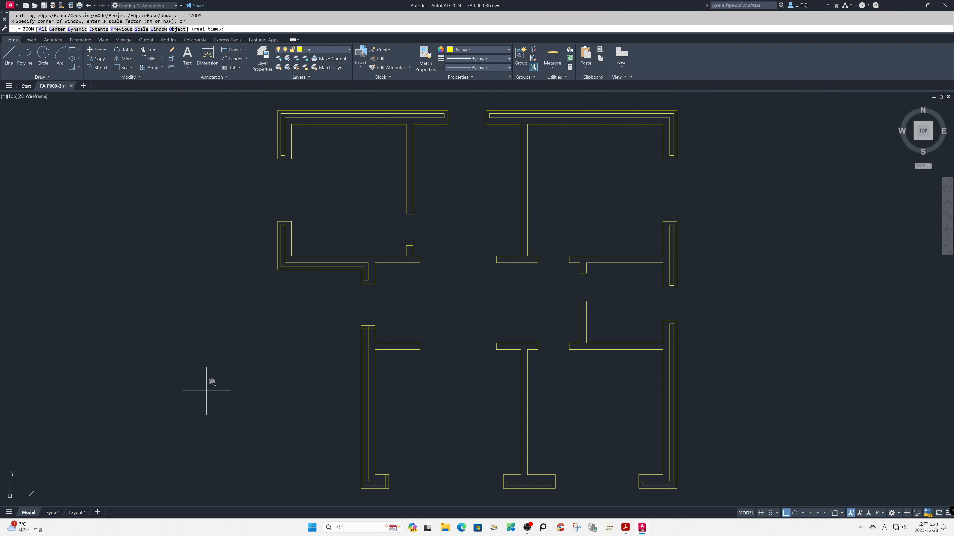
left_click(248, 294)
left_click(474, 492)
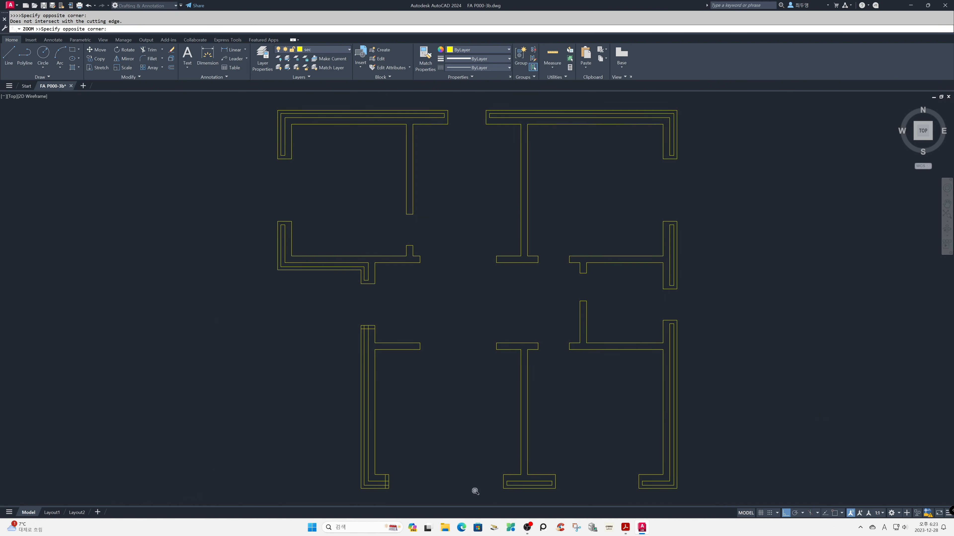
left_click(531, 480)
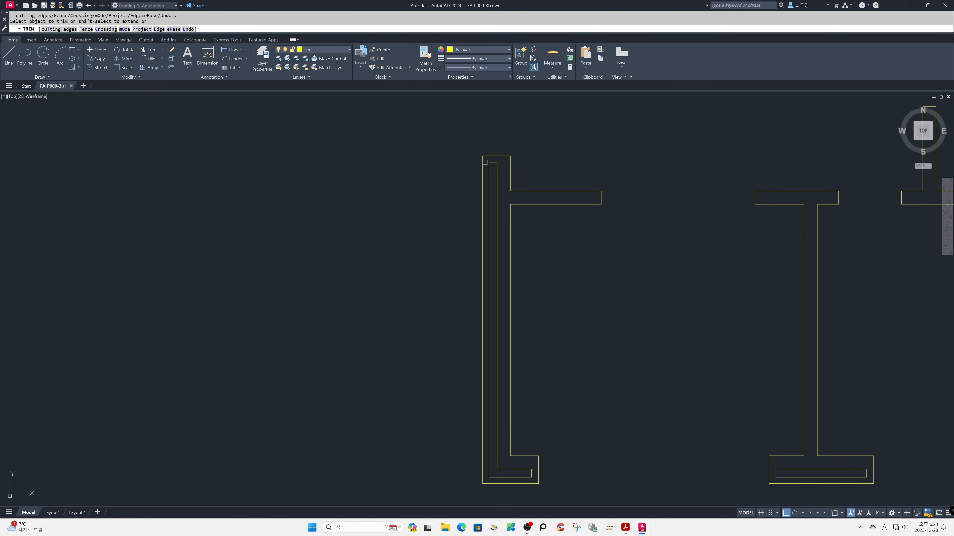
type("'z")
key("Return")
type("e")
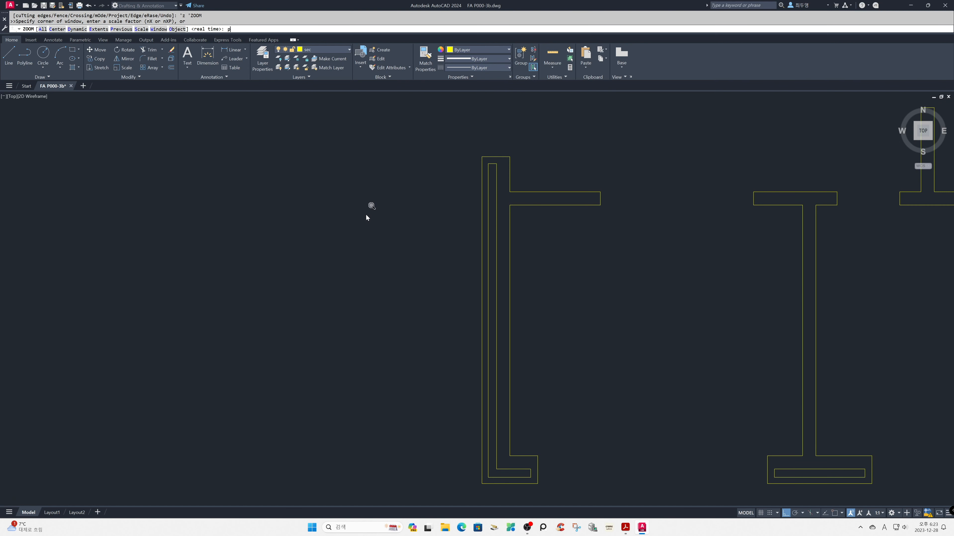
key("Return")
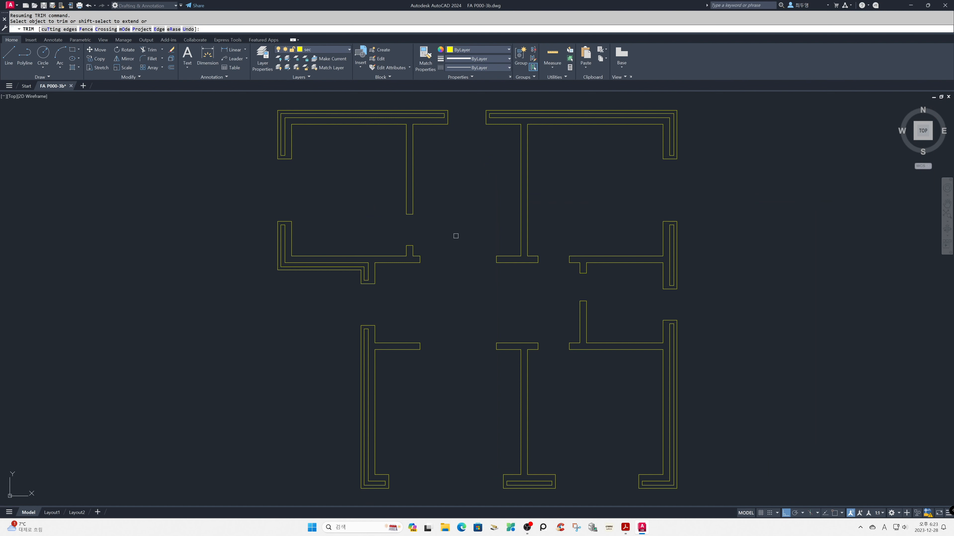
key("Escape")
Thaw the cen layer to display the centre lines over the whole floor plan
type("z")
key("Return")
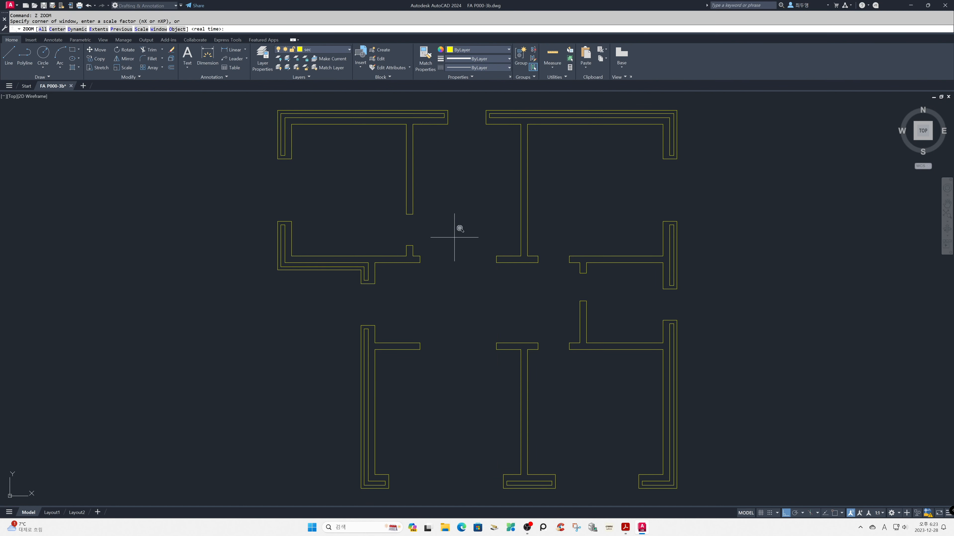
type("p")
key("Return")
key("Return")
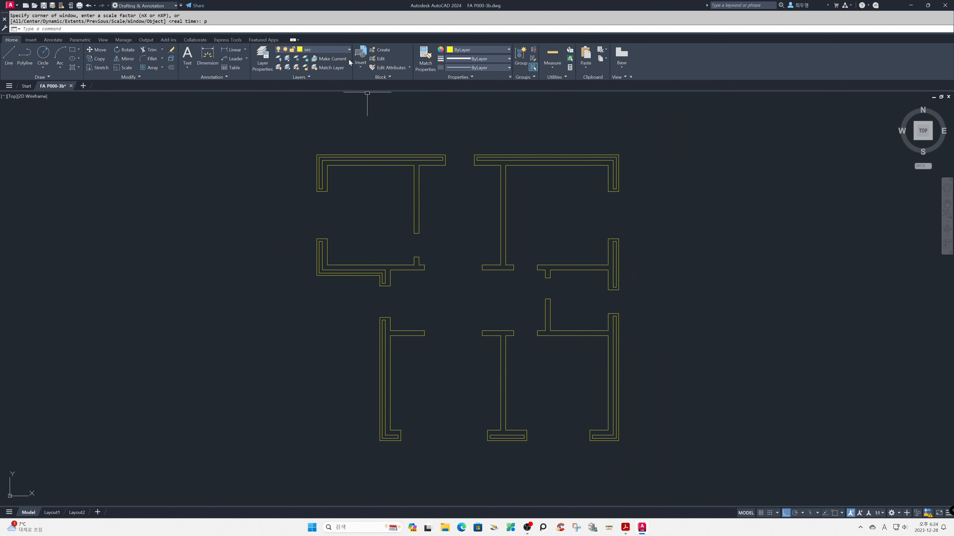
left_click(347, 50)
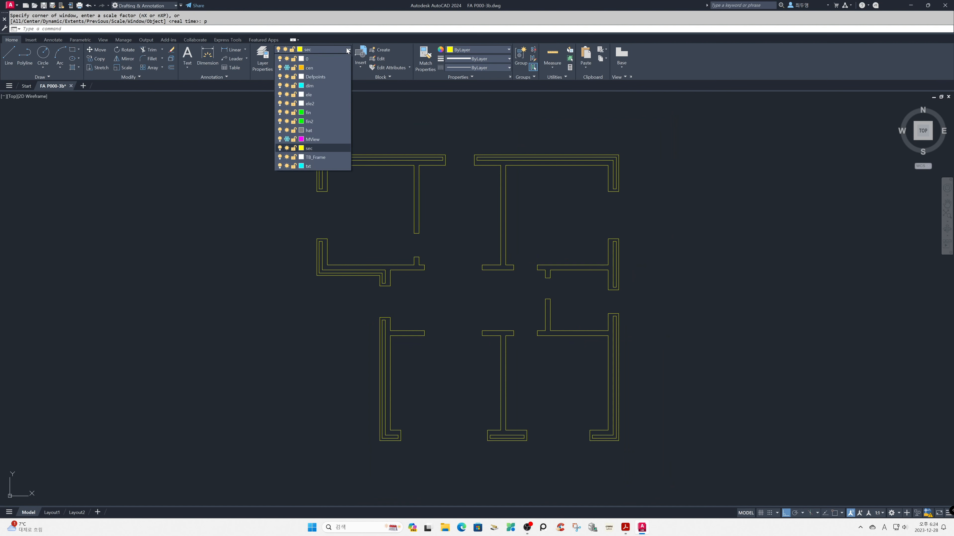
left_click(287, 67)
left_click(243, 190)
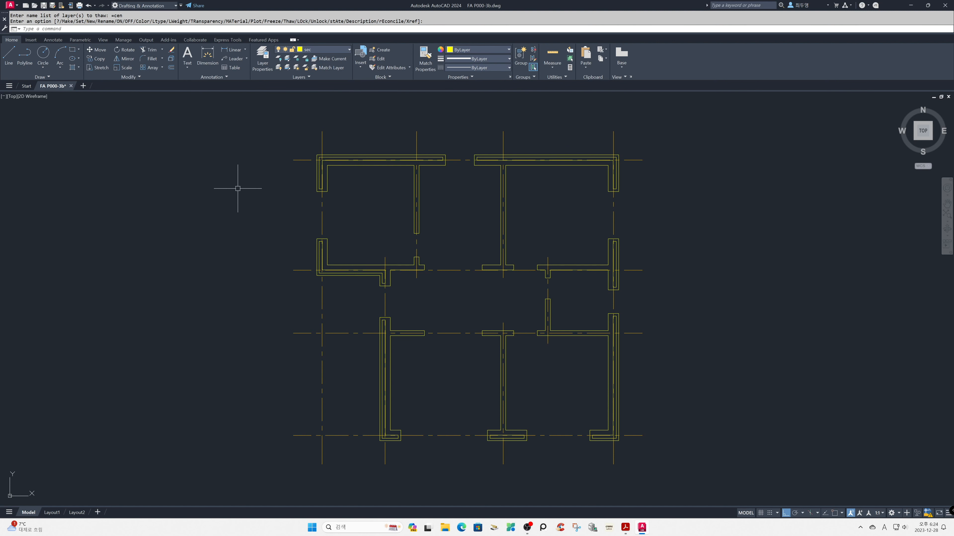